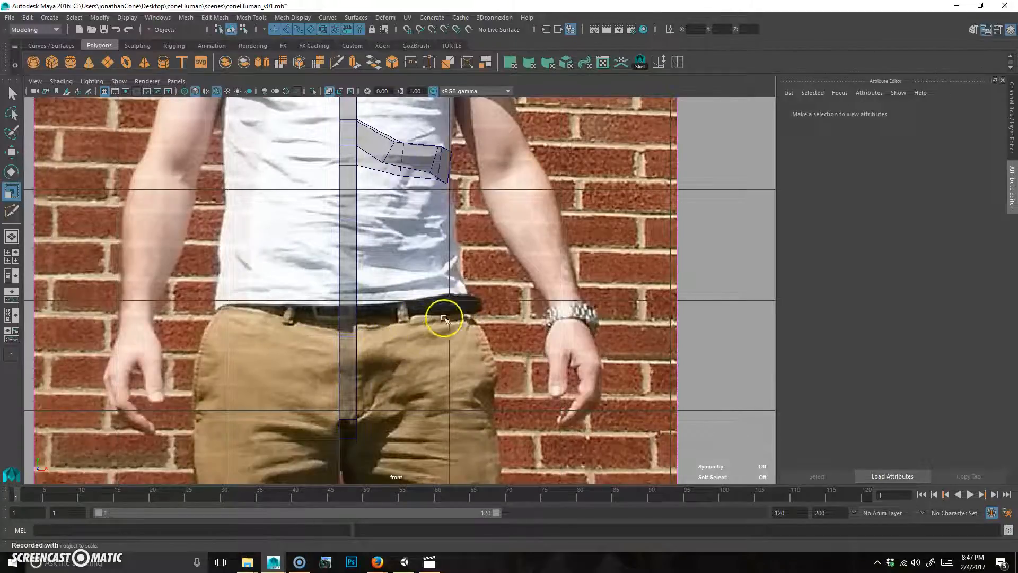
- Cut a new horizontal edge across the lowest long segment of the torso's front strip with the Multi-Cut tool
{"action": "key", "text": "space"}
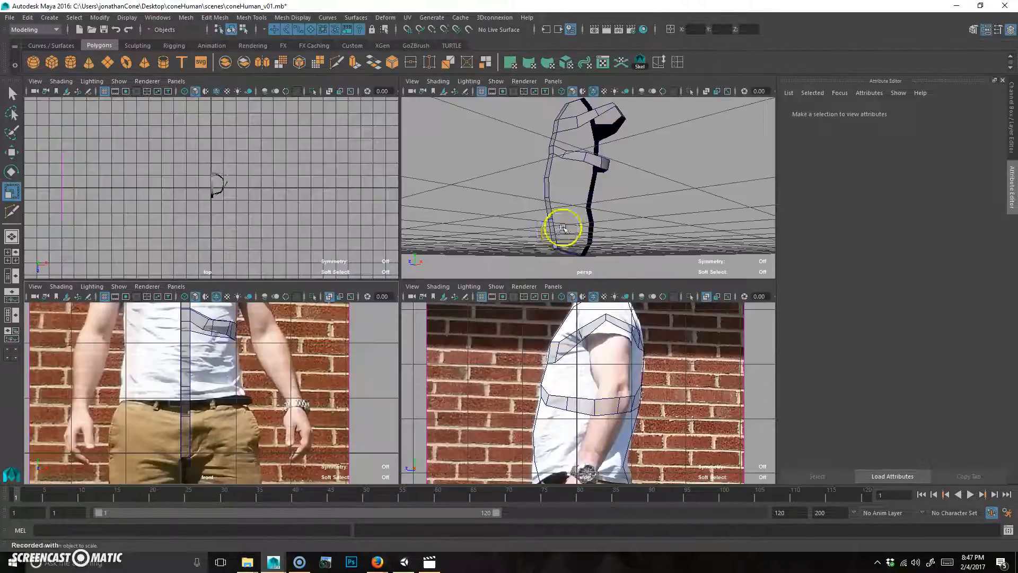
{"action": "key", "text": "space"}
{"action": "mouse_move", "coordinate": [389, 359]}
{"action": "left_mouse_down", "text": "alt"}
{"action": "mouse_move", "coordinate": [466, 318]}
{"action": "mouse_move", "coordinate": [298, 373]}
{"action": "mouse_move", "coordinate": [456, 326]}
{"action": "mouse_move", "coordinate": [352, 334]}
{"action": "mouse_move", "coordinate": [369, 359]}
{"action": "left_mouse_up", "text": "alt"}
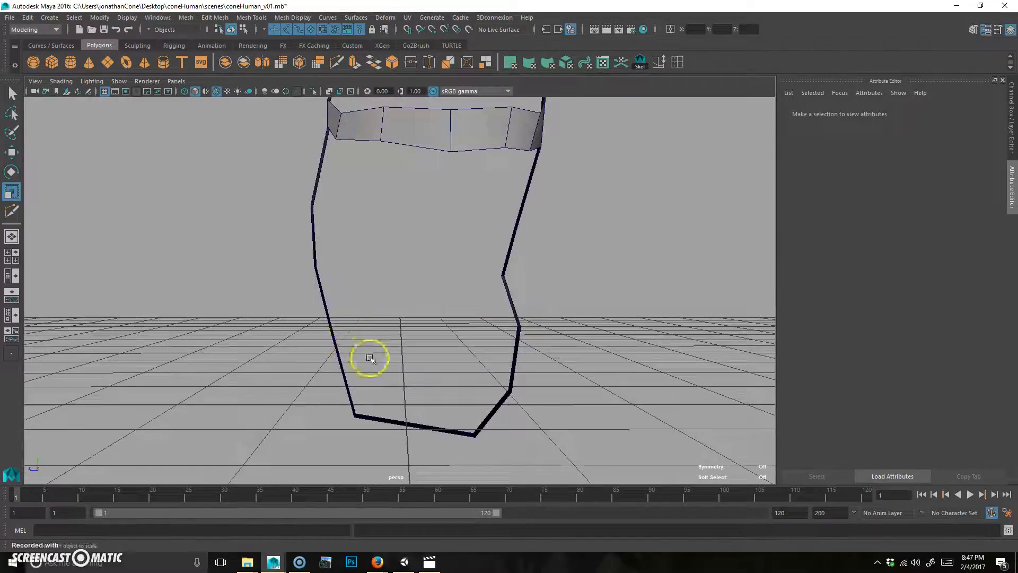
{"action": "key", "text": "space"}
{"action": "middle_click_drag", "start_coordinate": [547, 448], "coordinate": [493, 357], "text": "alt"}
{"action": "scroll", "coordinate": [529, 373], "scroll_direction": "up", "scroll_amount": 2}
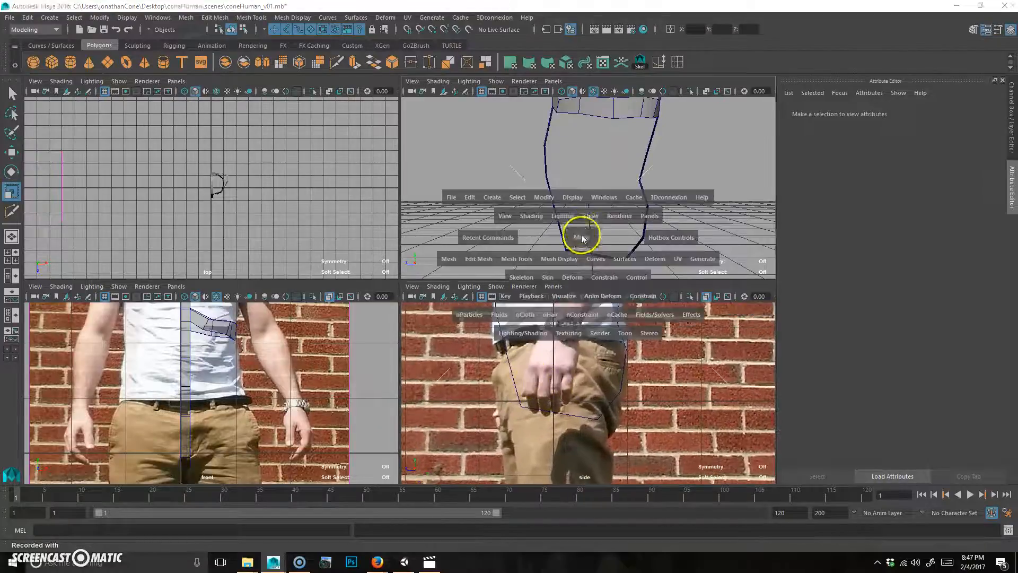
{"action": "key", "text": "space"}
{"action": "left_click_drag", "start_coordinate": [489, 286], "coordinate": [403, 159], "text": "alt"}
{"action": "left_click", "coordinate": [352, 66]}
{"action": "left_click", "coordinate": [398, 395]}
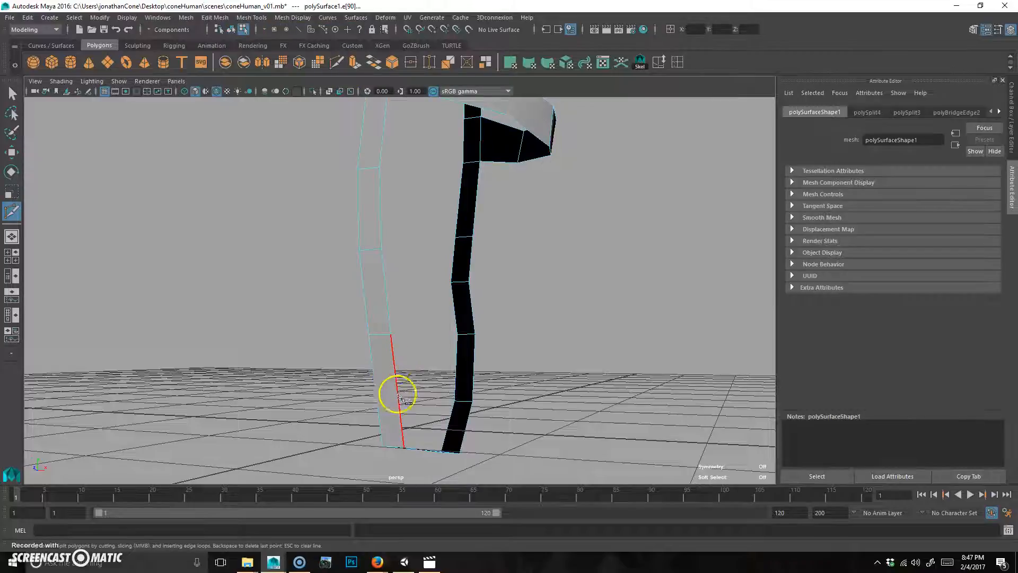
{"action": "key", "text": "Return"}
- Move the front strip's horizontal edge just below the waist up to belt height against the front reference
{"action": "left_click_drag", "start_coordinate": [363, 375], "coordinate": [368, 377], "text": "alt"}
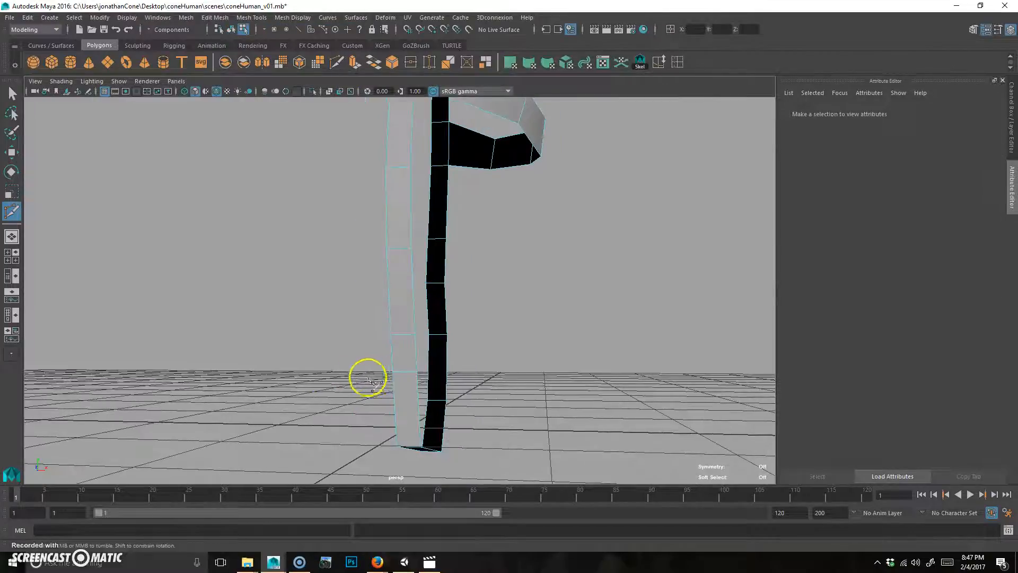
{"action": "key", "text": "q"}
{"action": "left_click", "coordinate": [417, 354]}
{"action": "key", "text": "space"}
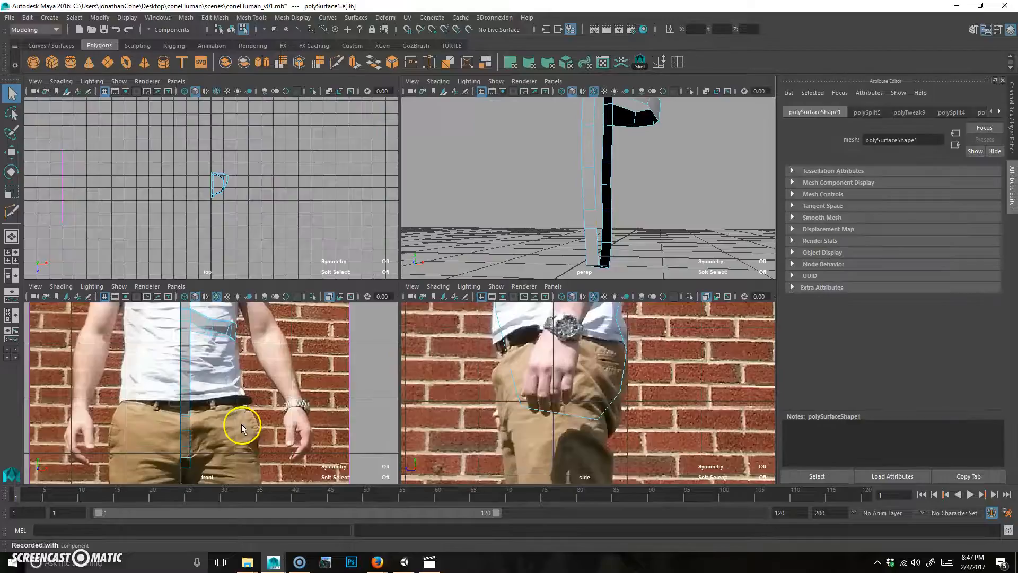
{"action": "key", "text": "space"}
{"action": "scroll", "coordinate": [329, 365], "scroll_direction": "up", "scroll_amount": 1}
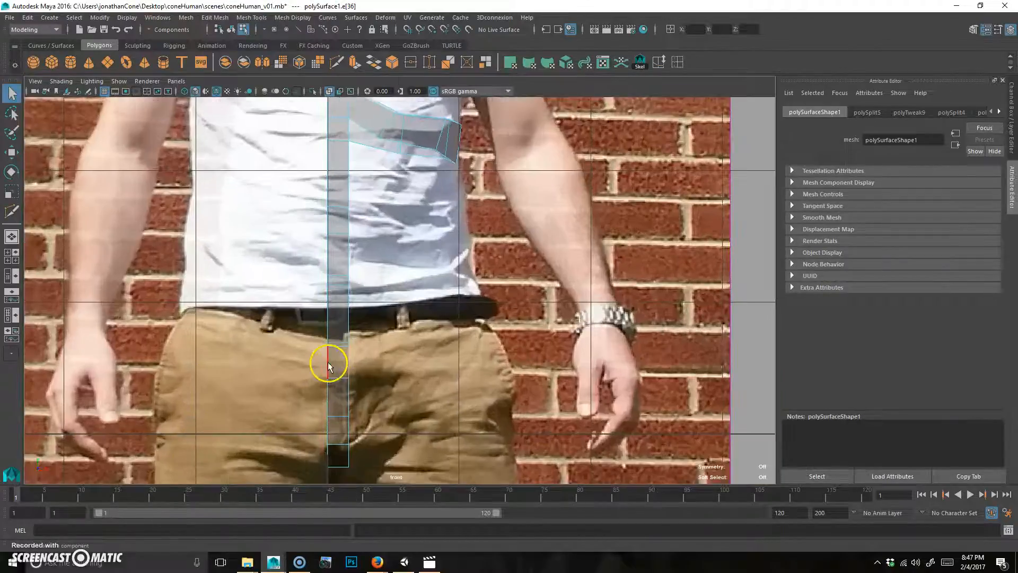
{"action": "key", "text": "w"}
{"action": "left_click_drag", "start_coordinate": [345, 339], "coordinate": [338, 212]}
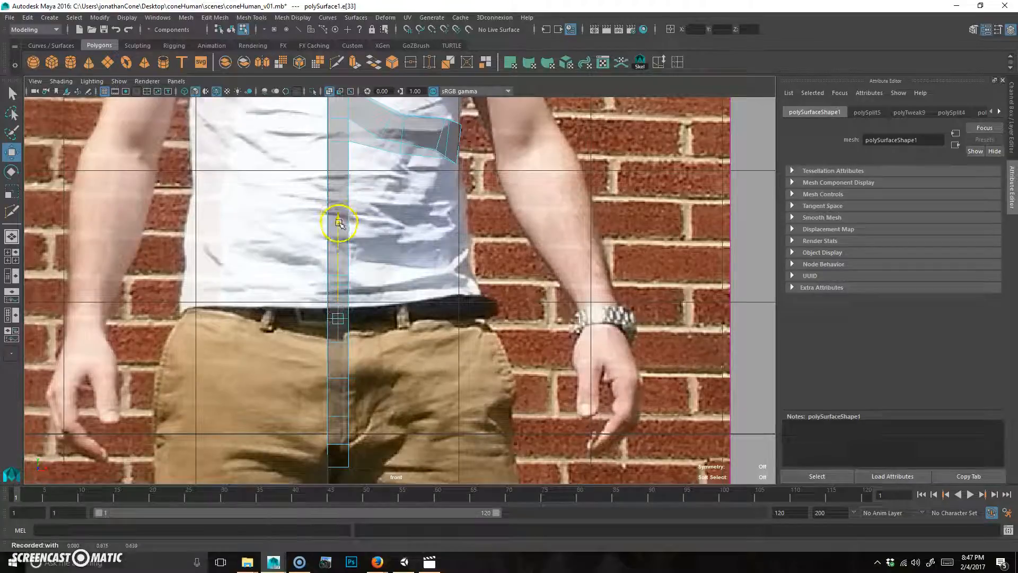
- Raise the newly cut edge below the belt and fine-tune the heights of both waist edges on the front strip
{"action": "left_click", "coordinate": [338, 379]}
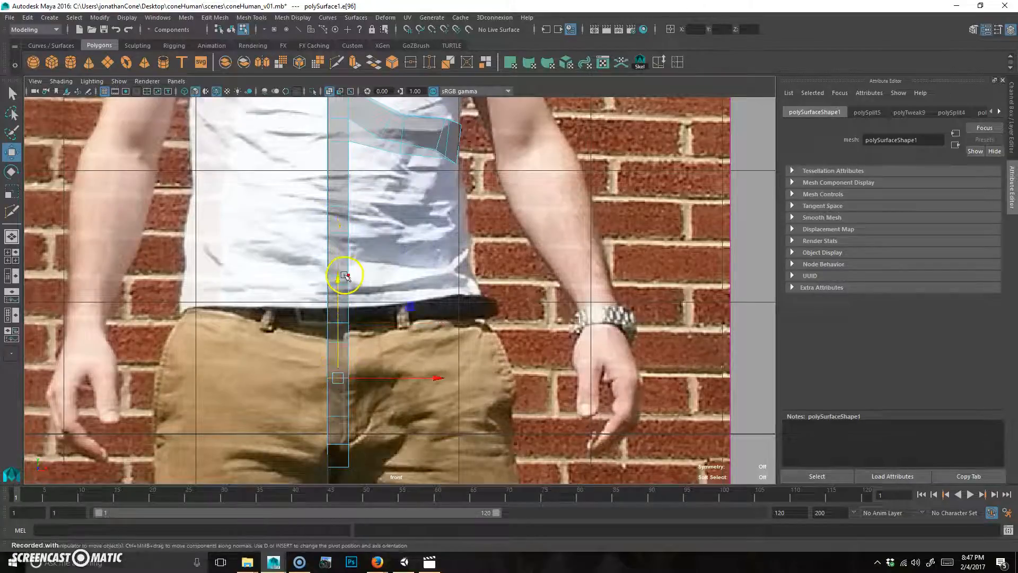
{"action": "left_click_drag", "start_coordinate": [339, 281], "coordinate": [336, 258]}
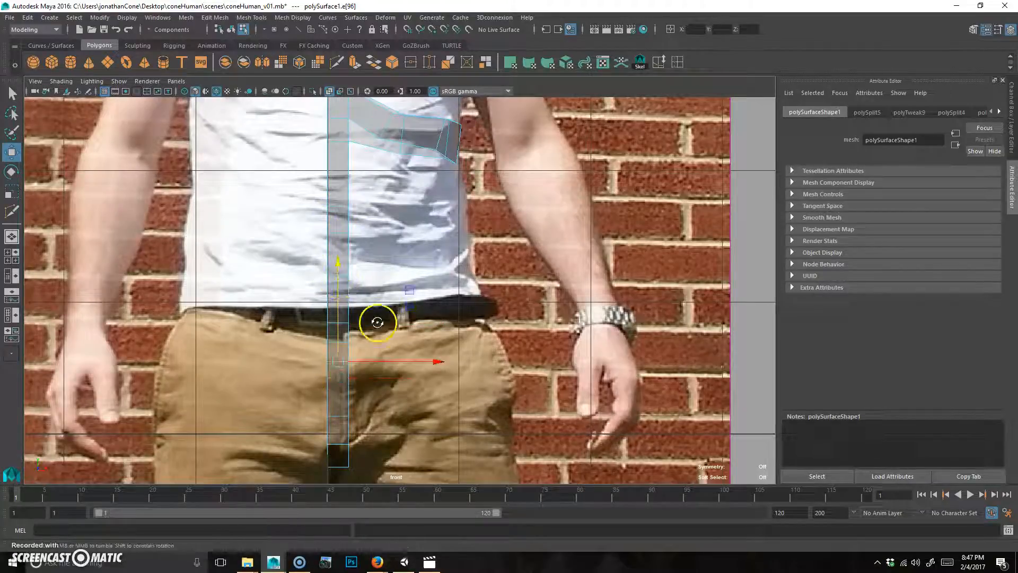
{"action": "left_click_drag", "start_coordinate": [375, 318], "coordinate": [349, 321], "text": "alt"}
{"action": "left_click_drag", "start_coordinate": [336, 243], "coordinate": [338, 234]}
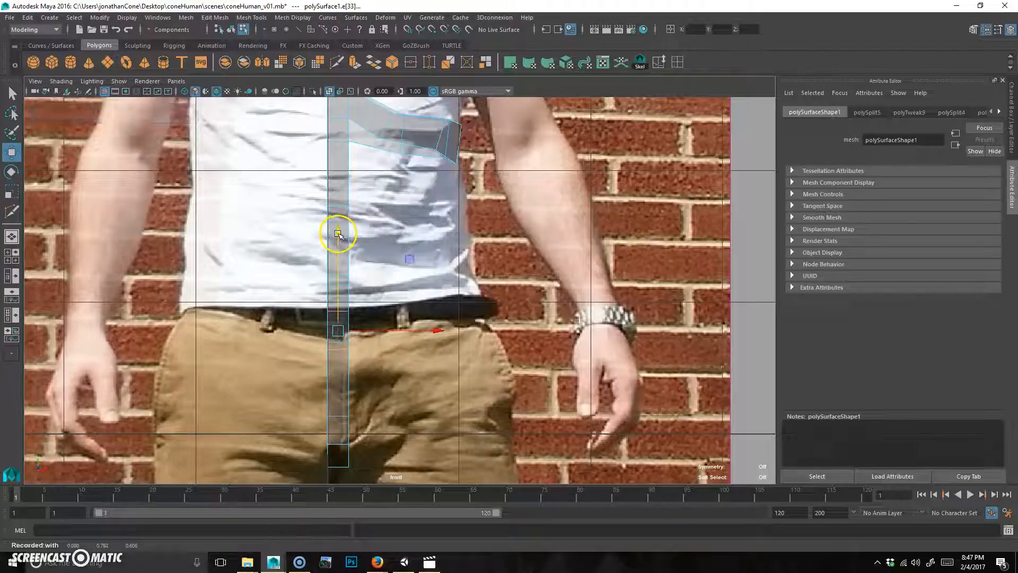
{"action": "left_click_drag", "start_coordinate": [338, 351], "coordinate": [346, 350]}
{"action": "left_click_drag", "start_coordinate": [347, 240], "coordinate": [338, 251]}
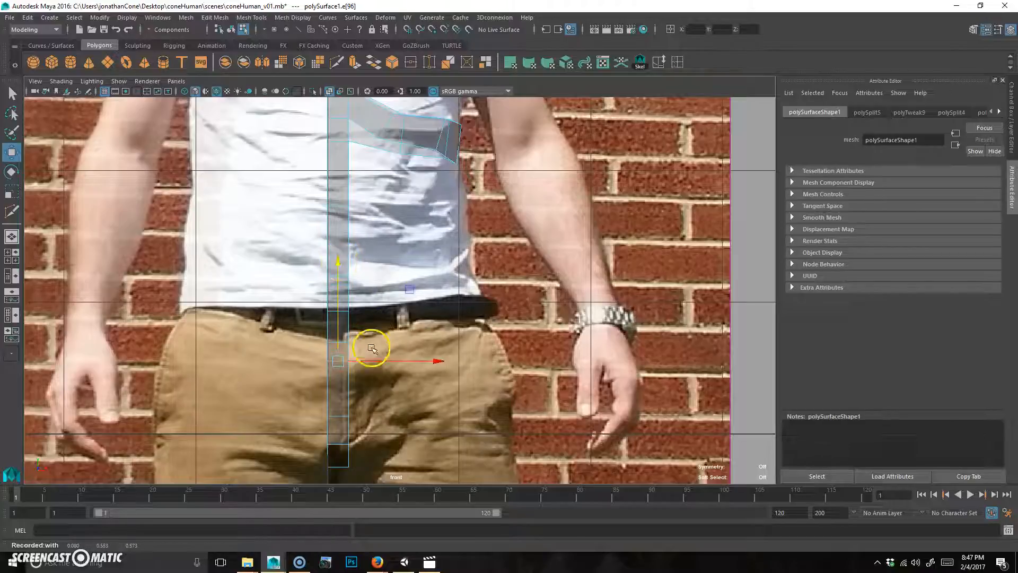
- Shift the front strip's waist edge slightly in depth to refine the strip's profile
{"action": "key", "text": "space"}
{"action": "key", "text": "space"}
{"action": "left_click_drag", "start_coordinate": [513, 317], "coordinate": [478, 317], "text": "alt"}
{"action": "left_click", "coordinate": [341, 293]}
{"action": "left_click_drag", "start_coordinate": [360, 335], "coordinate": [326, 345], "text": "alt"}
{"action": "left_click_drag", "start_coordinate": [256, 227], "coordinate": [243, 231]}
{"action": "left_click_drag", "start_coordinate": [289, 330], "coordinate": [333, 322], "text": "alt"}
- Extrude the outer side edge of the front strip's waist segment and pull it outward along the belt toward the hip
{"action": "left_click", "coordinate": [368, 325]}
{"action": "left_click", "coordinate": [362, 326]}
{"action": "left_click_drag", "start_coordinate": [394, 368], "coordinate": [428, 400], "text": "alt"}
{"action": "key", "text": "ctrl+e"}
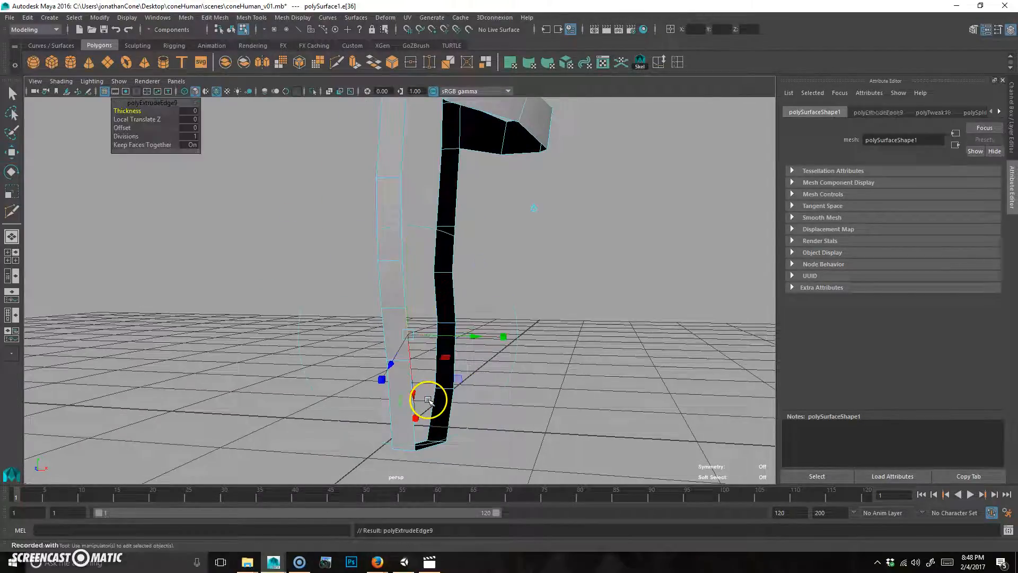
{"action": "key", "text": "space"}
{"action": "key", "text": "space"}
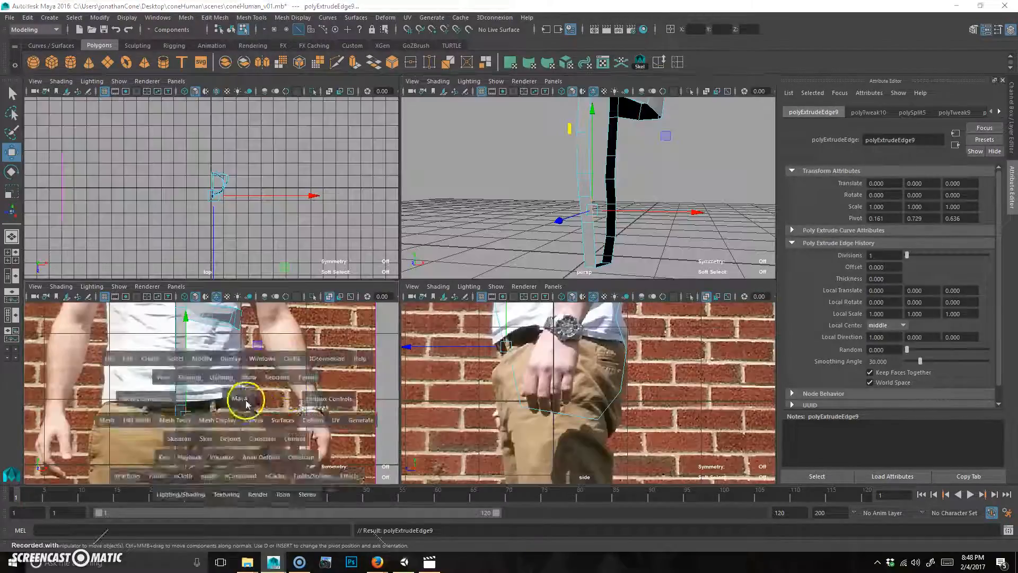
{"action": "left_click_drag", "start_coordinate": [416, 257], "coordinate": [497, 248]}
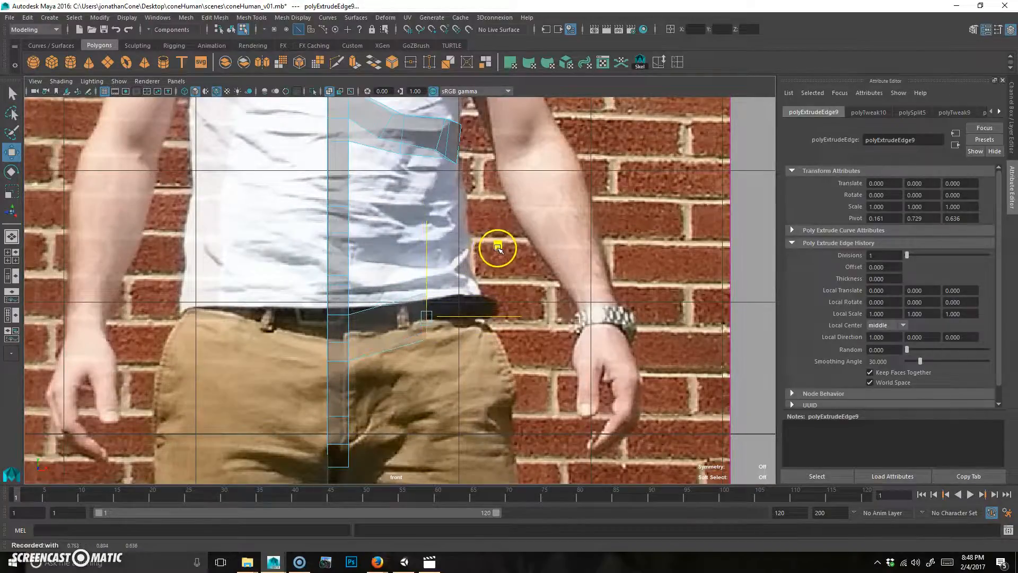
- Move the extruded waist edge back in depth and rotate it to follow the curve of the hip
{"action": "key", "text": "e"}
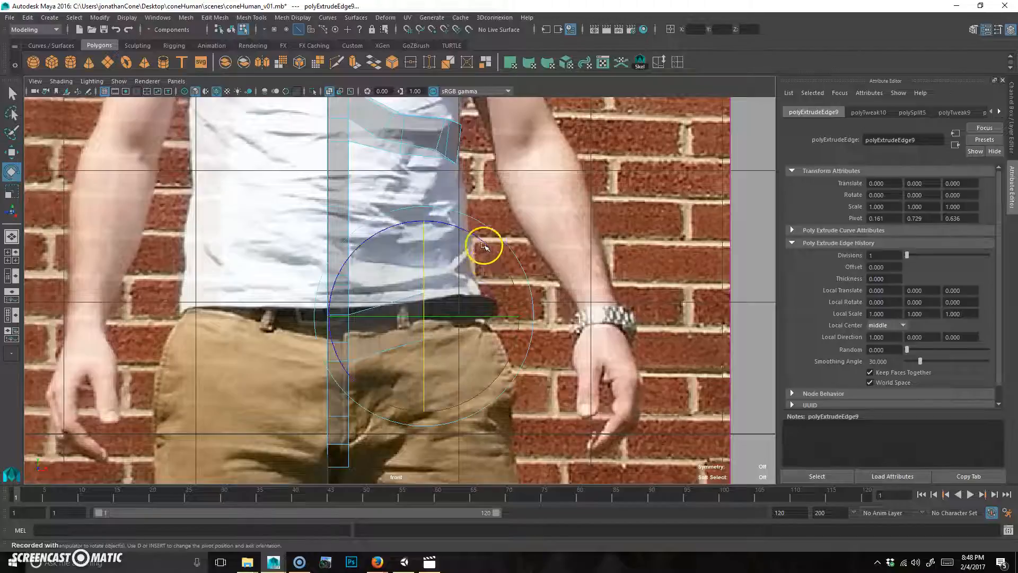
{"action": "key", "text": "space"}
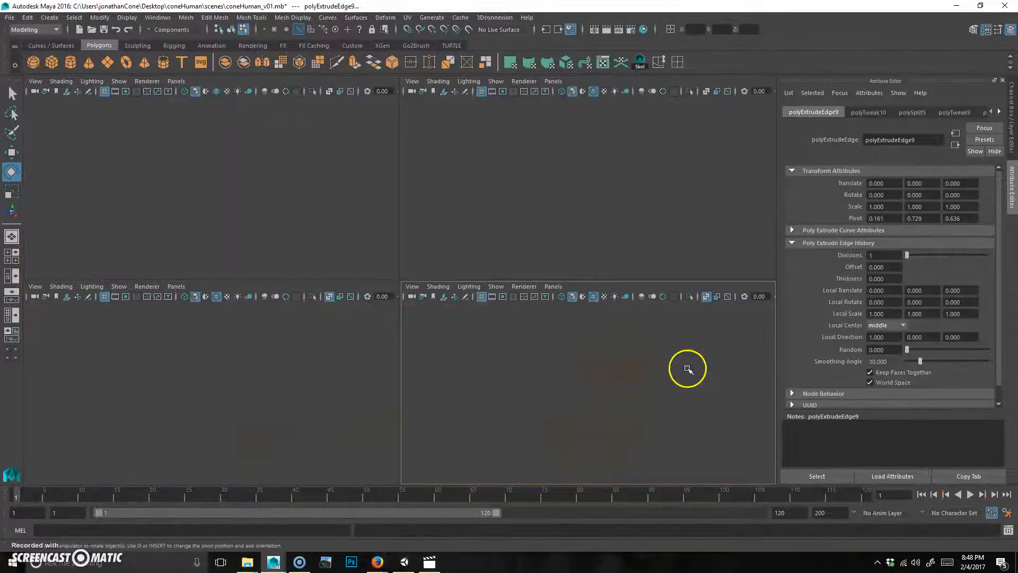
{"action": "key", "text": "space"}
{"action": "key", "text": "w"}
{"action": "left_click_drag", "start_coordinate": [181, 219], "coordinate": [197, 222]}
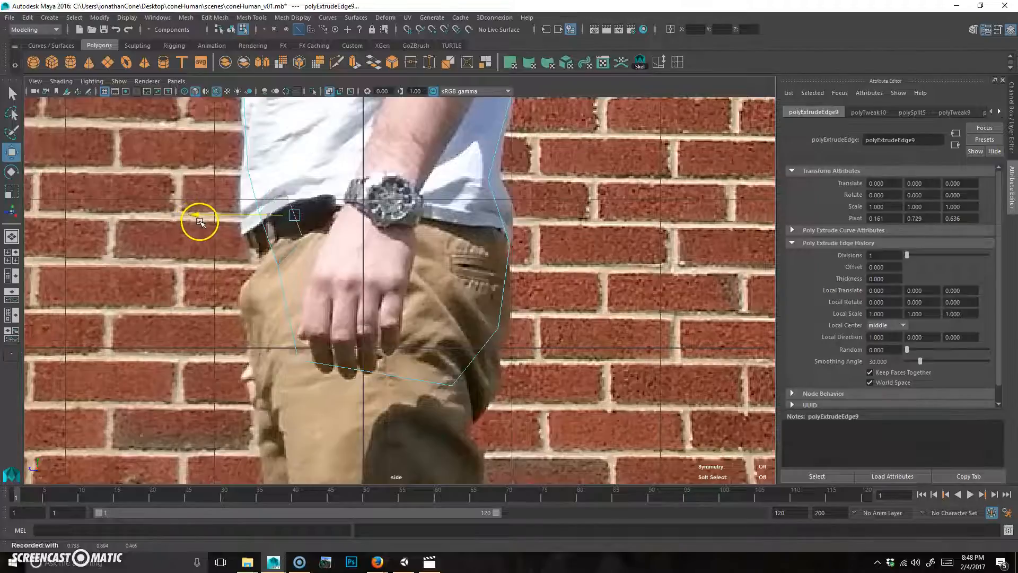
{"action": "key", "text": "e"}
{"action": "left_click_drag", "start_coordinate": [339, 296], "coordinate": [335, 299]}
{"action": "key", "text": "space"}
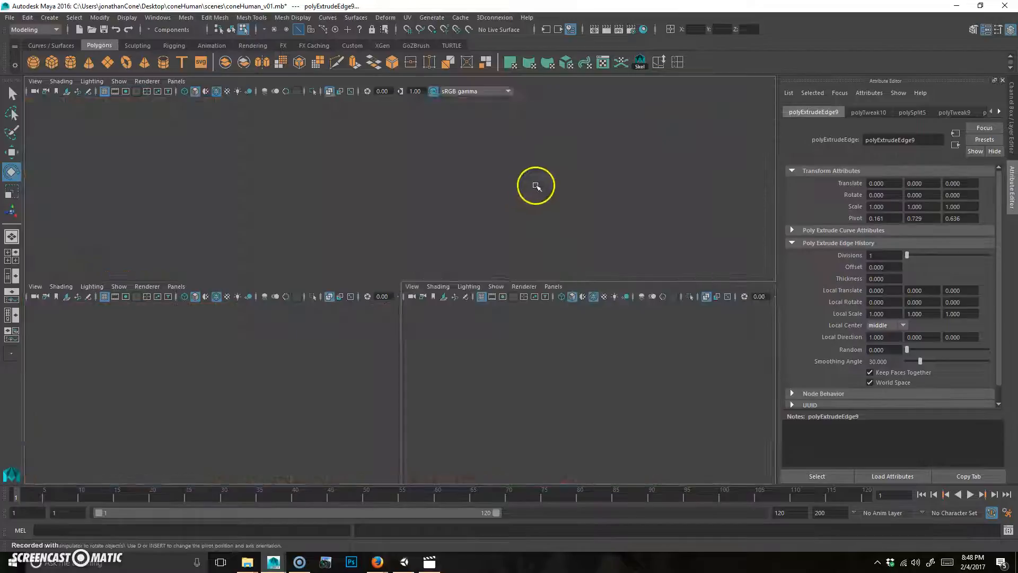
{"action": "key", "text": "space"}
{"action": "left_click_drag", "start_coordinate": [466, 243], "coordinate": [441, 277], "text": "alt"}
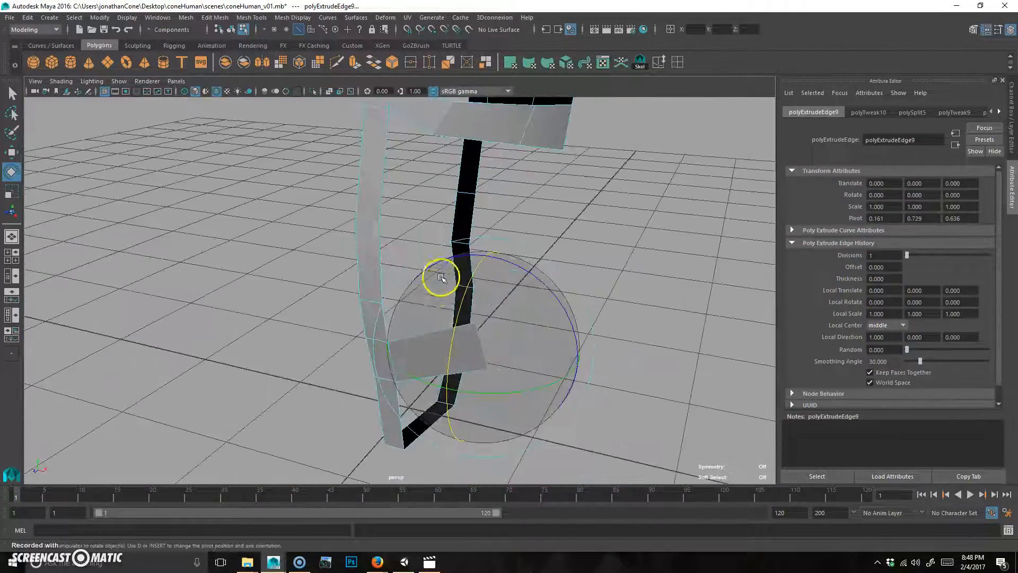
- Extrude the waist strip's end edge again and move it outward and up to the side of the torso
{"action": "key", "text": "ctrl+e"}
{"action": "key", "text": "w"}
{"action": "left_click_drag", "start_coordinate": [456, 313], "coordinate": [626, 230], "text": "alt"}
{"action": "key", "text": "space"}
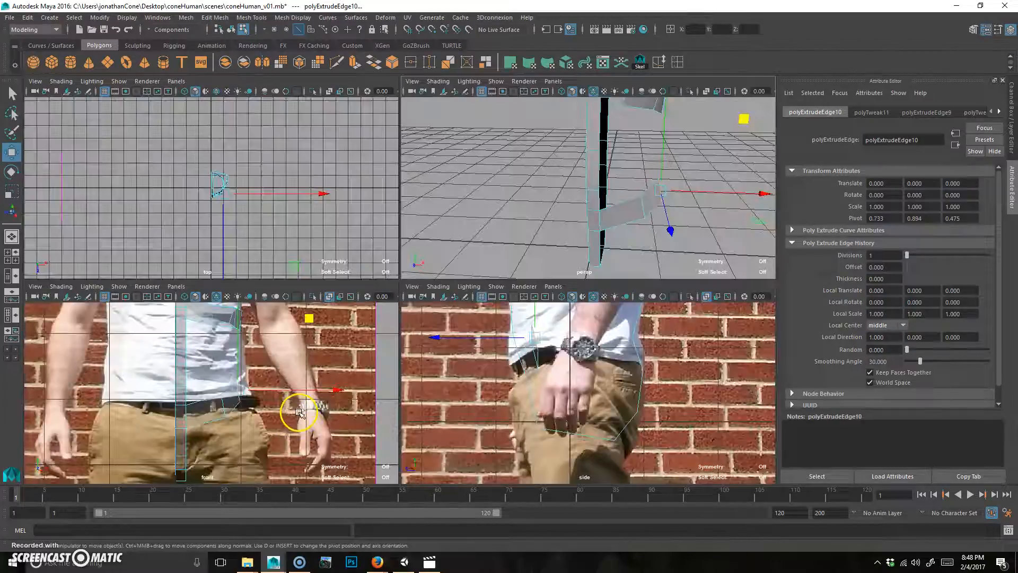
{"action": "key", "text": "space"}
{"action": "middle_click_drag", "start_coordinate": [378, 356], "coordinate": [357, 353], "text": "alt"}
{"action": "mouse_move", "coordinate": [475, 225]}
{"action": "left_mouse_down"}
{"action": "mouse_move", "coordinate": [496, 223]}
{"action": "mouse_move", "coordinate": [486, 201]}
{"action": "left_mouse_up"}
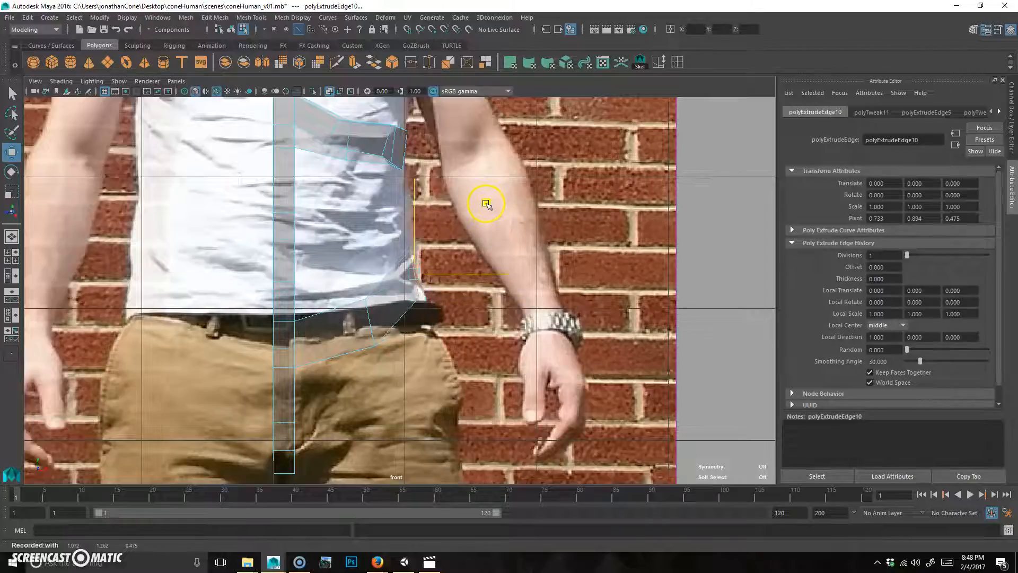
- Move the new end edge back to the middle of the body's side against the side reference
{"action": "key", "text": "space"}
{"action": "key", "text": "space"}
{"action": "scroll", "coordinate": [257, 183], "scroll_direction": "down", "scroll_amount": 6}
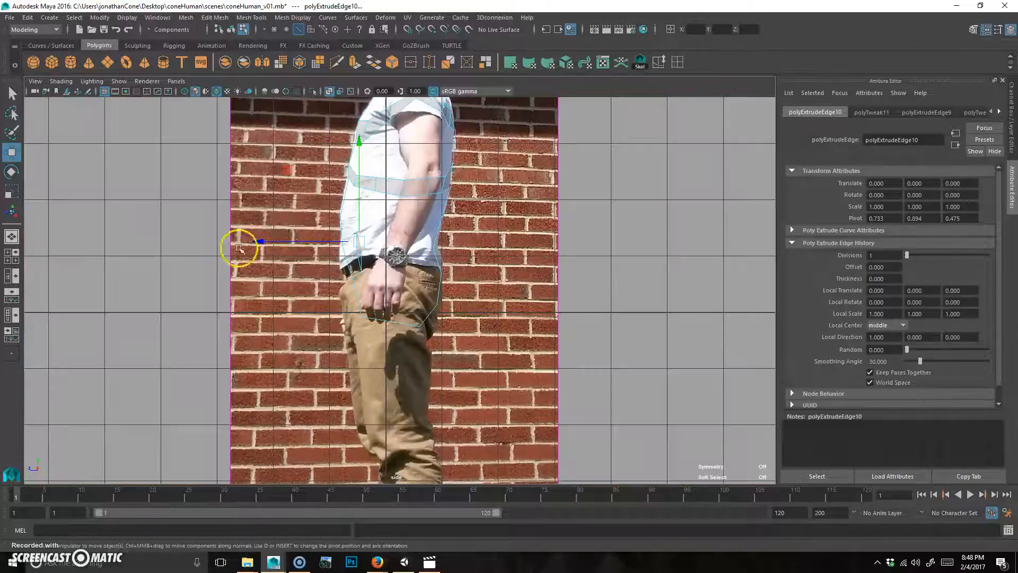
{"action": "middle_click_drag", "start_coordinate": [287, 171], "coordinate": [318, 170]}
{"action": "scroll", "coordinate": [330, 200], "scroll_direction": "up", "scroll_amount": 5}
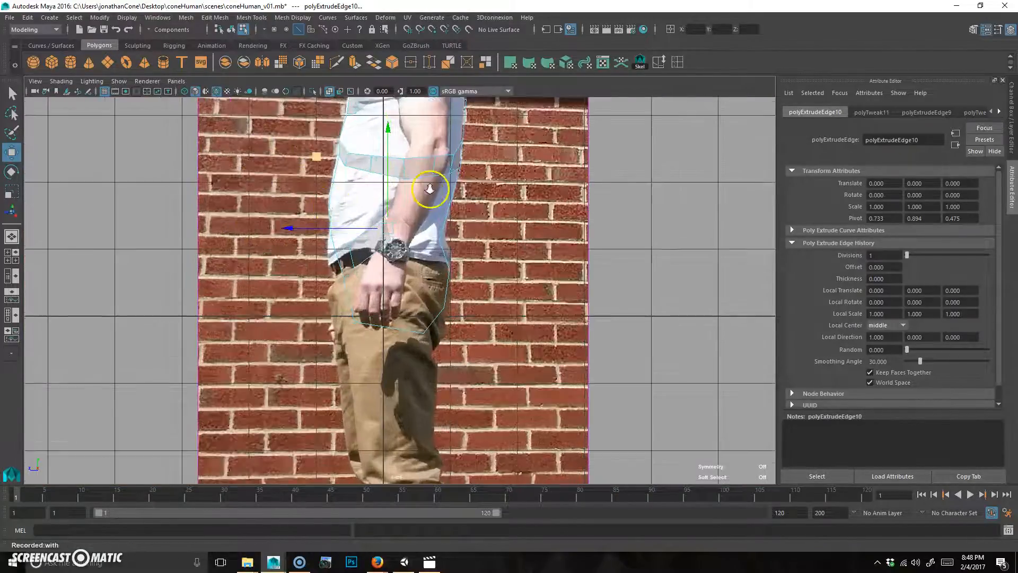
{"action": "key", "text": "e"}
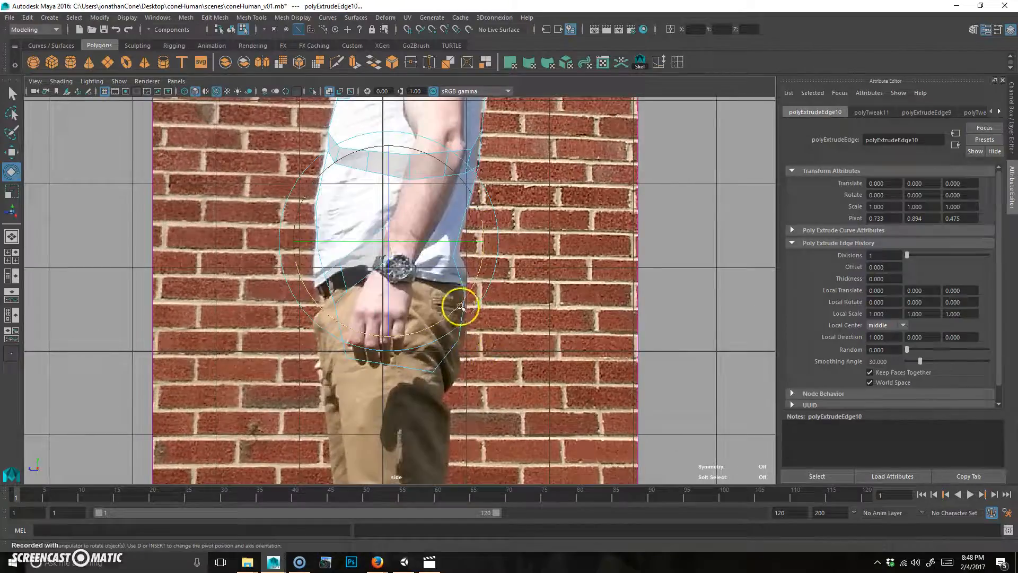
{"action": "key", "text": "w"}
{"action": "middle_click_drag", "start_coordinate": [324, 166], "coordinate": [332, 172]}
- Extrude the waist strip's end edge once more, pull it toward the back, and adjust its height against the front reference
{"action": "key", "text": "space"}
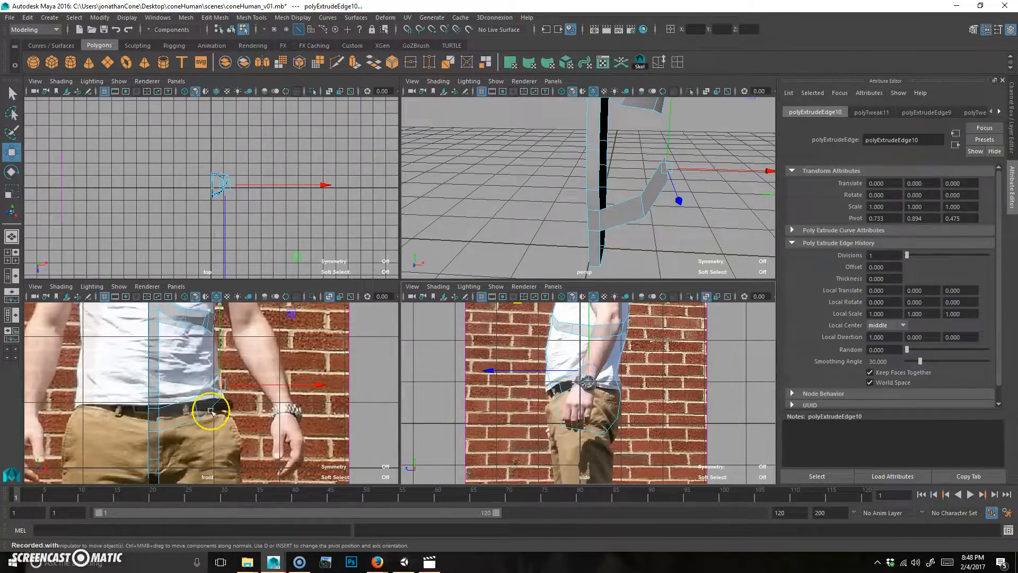
{"action": "key", "text": "space"}
{"action": "left_click_drag", "start_coordinate": [654, 226], "coordinate": [393, 291], "text": "alt"}
{"action": "key", "text": "ctrl+e"}
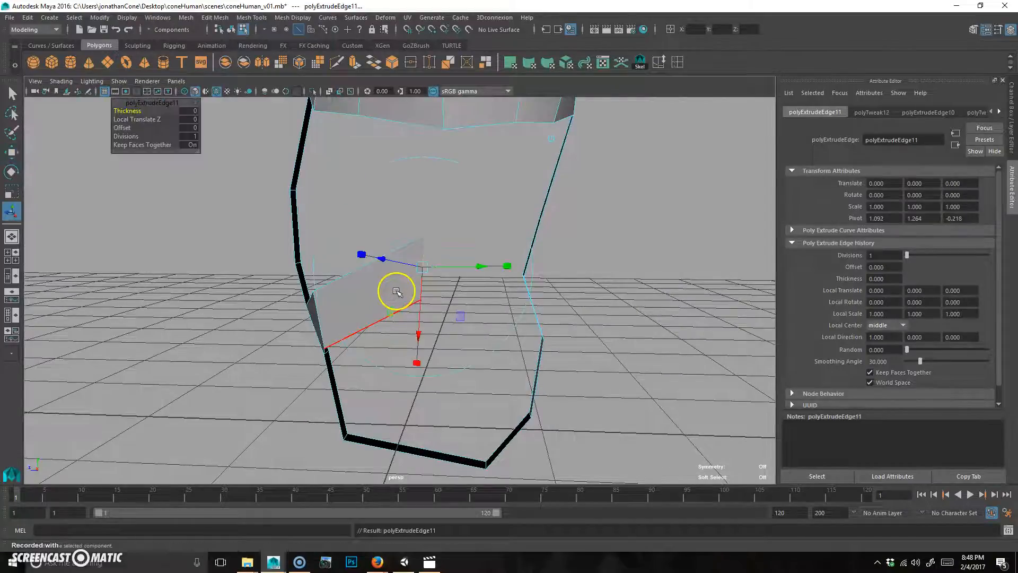
{"action": "left_click_drag", "start_coordinate": [353, 197], "coordinate": [446, 230]}
{"action": "key", "text": "space"}
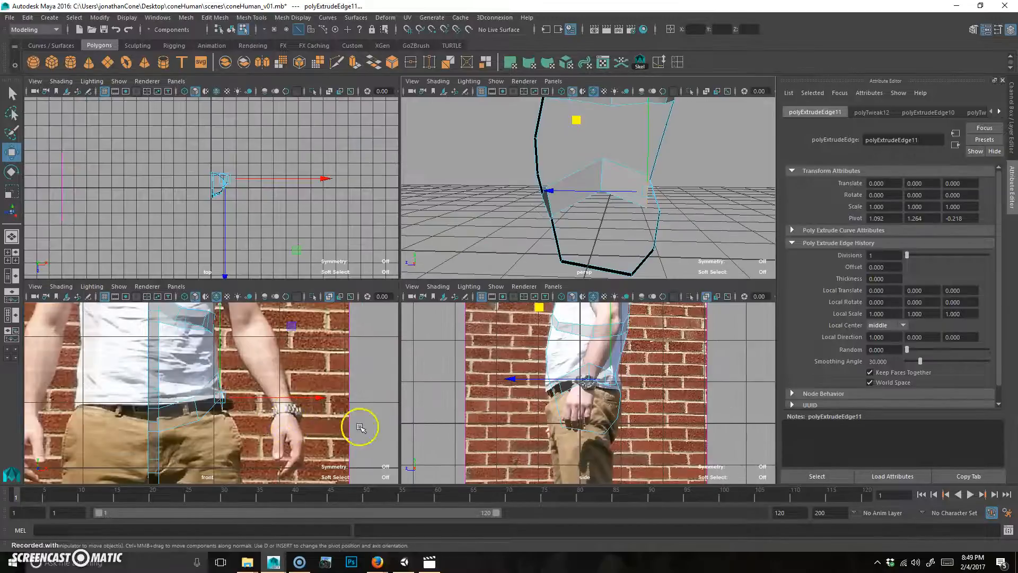
{"action": "key", "text": "space"}
{"action": "middle_click_drag", "start_coordinate": [353, 184], "coordinate": [336, 203], "text": "alt"}
{"action": "mouse_move", "coordinate": [365, 207]}
{"action": "left_mouse_down"}
{"action": "mouse_move", "coordinate": [366, 233]}
{"action": "mouse_move", "coordinate": [368, 221]}
{"action": "left_mouse_up"}
- Move the rear end edge inward toward the back strip and rotate it to face that strip
{"action": "key", "text": "space"}
{"action": "key", "text": "space"}
{"action": "left_click_drag", "start_coordinate": [163, 317], "coordinate": [218, 323]}
{"action": "mouse_move", "coordinate": [293, 346]}
{"action": "left_mouse_down", "text": "alt"}
{"action": "mouse_move", "coordinate": [281, 331]}
{"action": "mouse_move", "coordinate": [288, 348]}
{"action": "left_mouse_up", "text": "alt"}
{"action": "left_click_drag", "start_coordinate": [200, 311], "coordinate": [386, 356]}
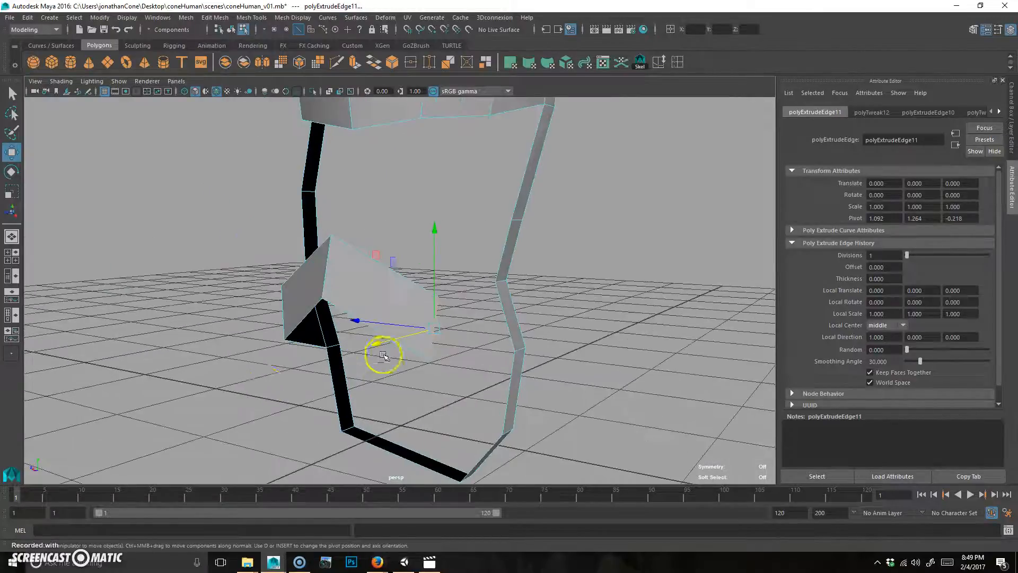
{"action": "key", "text": "space"}
{"action": "key", "text": "space"}
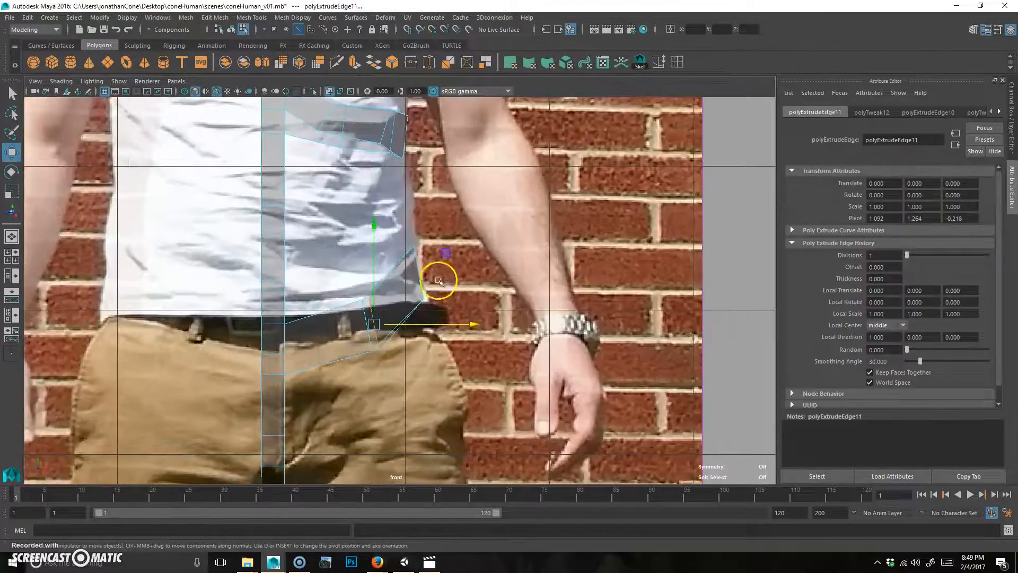
{"action": "key", "text": "space"}
{"action": "key", "text": "space"}
{"action": "left_click_drag", "start_coordinate": [591, 309], "coordinate": [533, 302], "text": "alt"}
{"action": "key", "text": "e"}
{"action": "left_click_drag", "start_coordinate": [327, 375], "coordinate": [537, 306]}
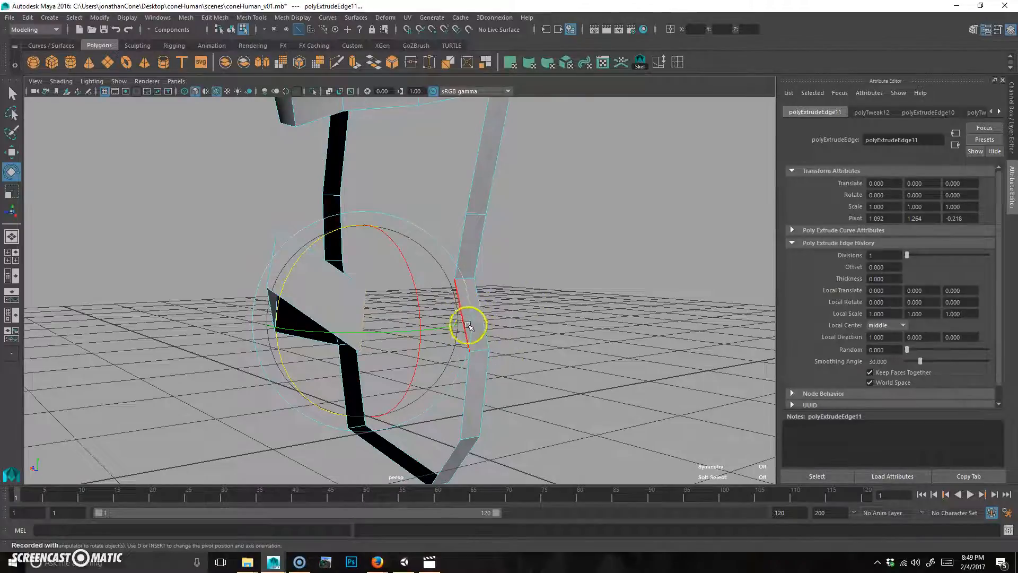
- Bridge the waist strip's end edge to the matching side edge of the back strip, and return to object mode with nothing selected
{"action": "key", "text": "q"}
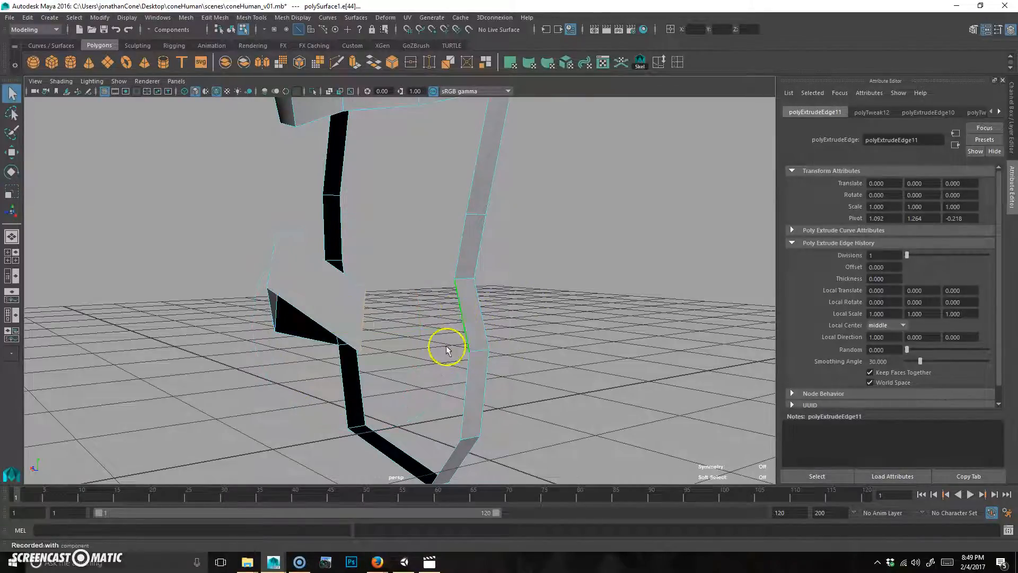
{"action": "left_click_drag", "start_coordinate": [399, 312], "coordinate": [357, 154], "text": "alt"}
{"action": "left_click", "coordinate": [374, 62]}
{"action": "left_click_drag", "start_coordinate": [387, 297], "coordinate": [444, 357], "text": "alt"}
{"action": "key", "text": "F8"}
{"action": "left_click", "coordinate": [555, 339]}
{"action": "left_click_drag", "start_coordinate": [615, 425], "coordinate": [477, 345], "text": "alt"}
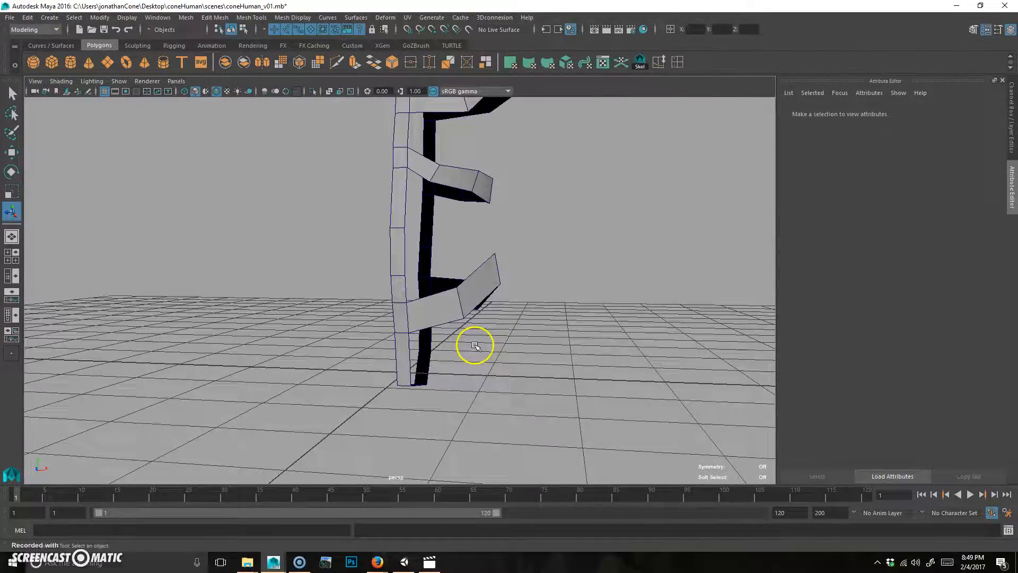
{"action": "left_click_drag", "start_coordinate": [422, 371], "coordinate": [468, 389], "text": "alt"}
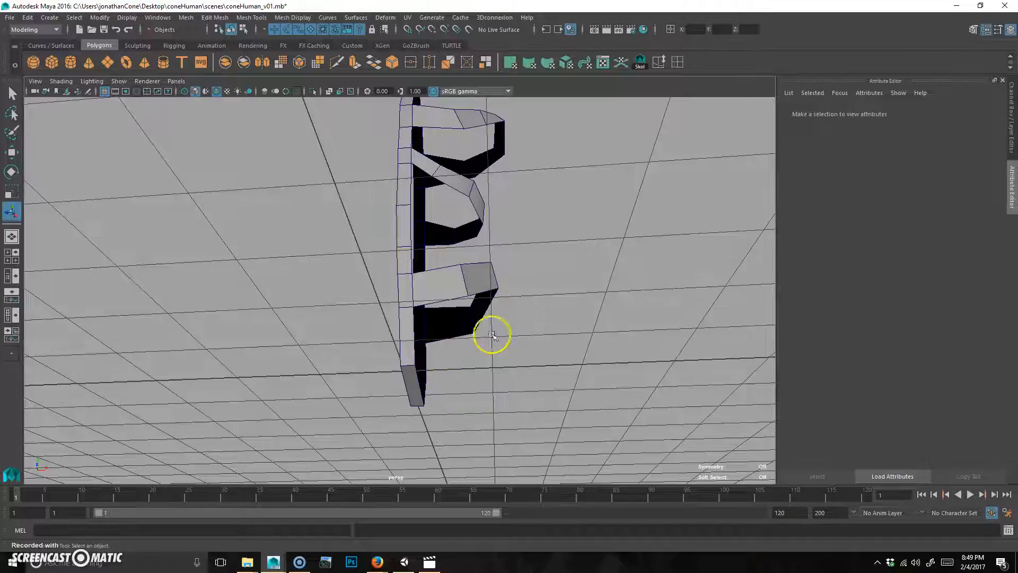
{"action": "left_click_drag", "start_coordinate": [489, 318], "coordinate": [477, 332], "text": "alt"}
{"action": "left_click_drag", "start_coordinate": [508, 424], "coordinate": [456, 293], "text": "alt"}
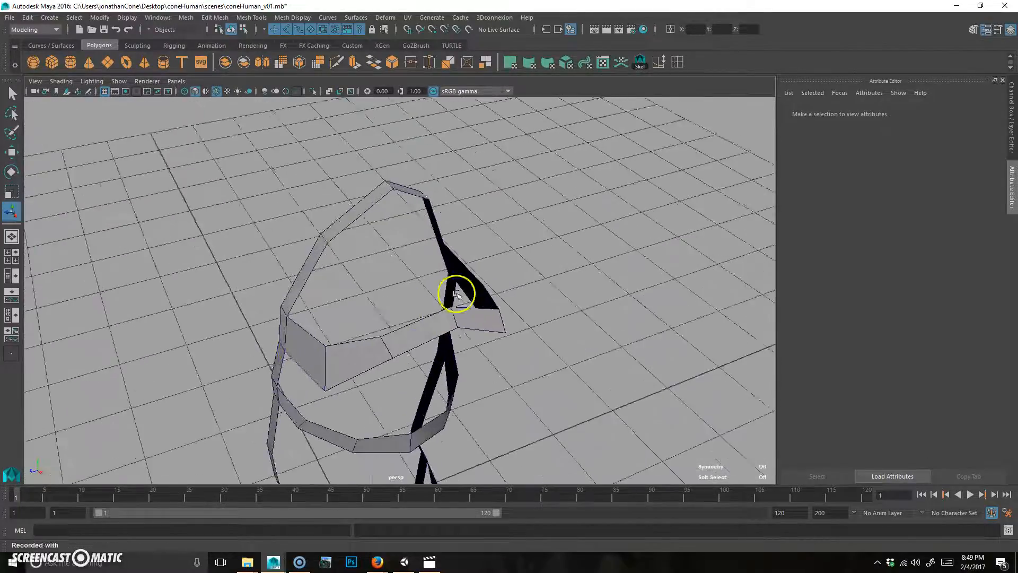
- Examine the upper torso strips in perspective and against the front photo reference
{"action": "left_click_drag", "start_coordinate": [430, 342], "coordinate": [361, 229], "text": "alt"}
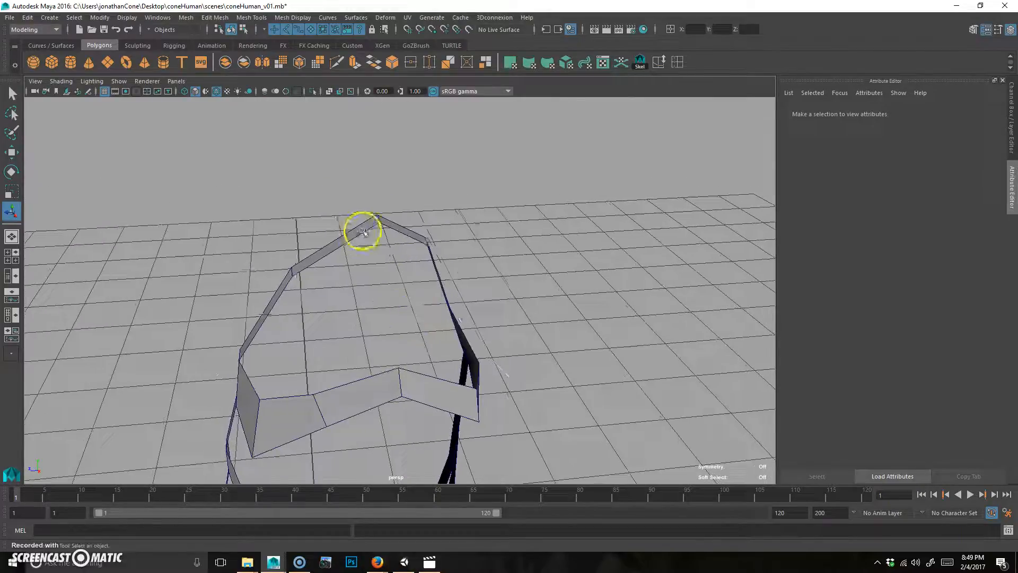
{"action": "key", "text": "space"}
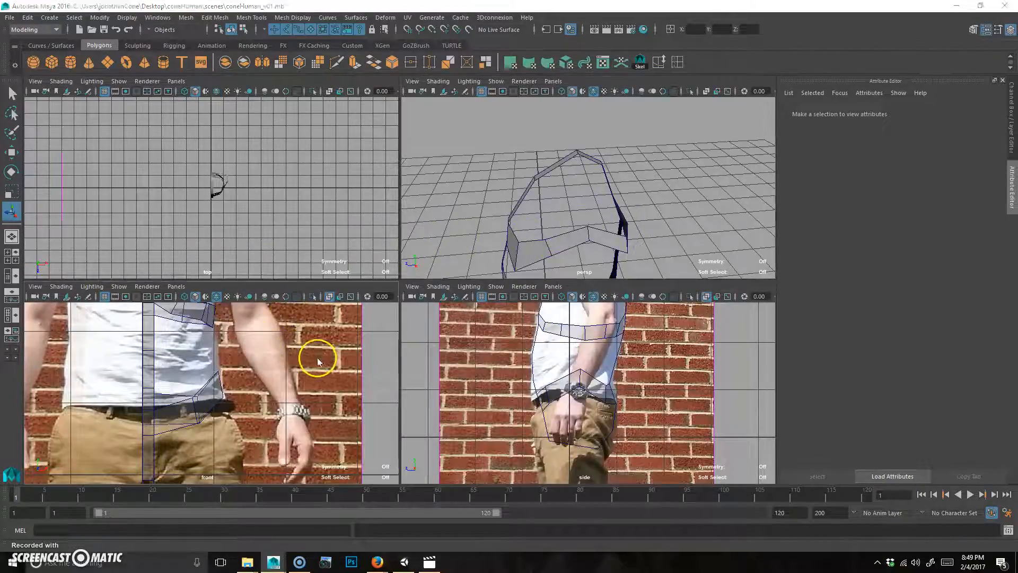
{"action": "key", "text": "space"}
{"action": "scroll", "coordinate": [393, 254], "scroll_direction": "down", "scroll_amount": 5}
{"action": "scroll", "coordinate": [639, 308], "scroll_direction": "up", "scroll_amount": 3}
{"action": "scroll", "coordinate": [638, 308], "scroll_direction": "up", "scroll_amount": 3}
{"action": "middle_click_drag", "start_coordinate": [425, 348], "coordinate": [454, 300], "text": "alt"}
{"action": "key", "text": "space"}
{"action": "key", "text": "space"}
{"action": "left_click_drag", "start_coordinate": [578, 391], "coordinate": [553, 314], "text": "alt"}
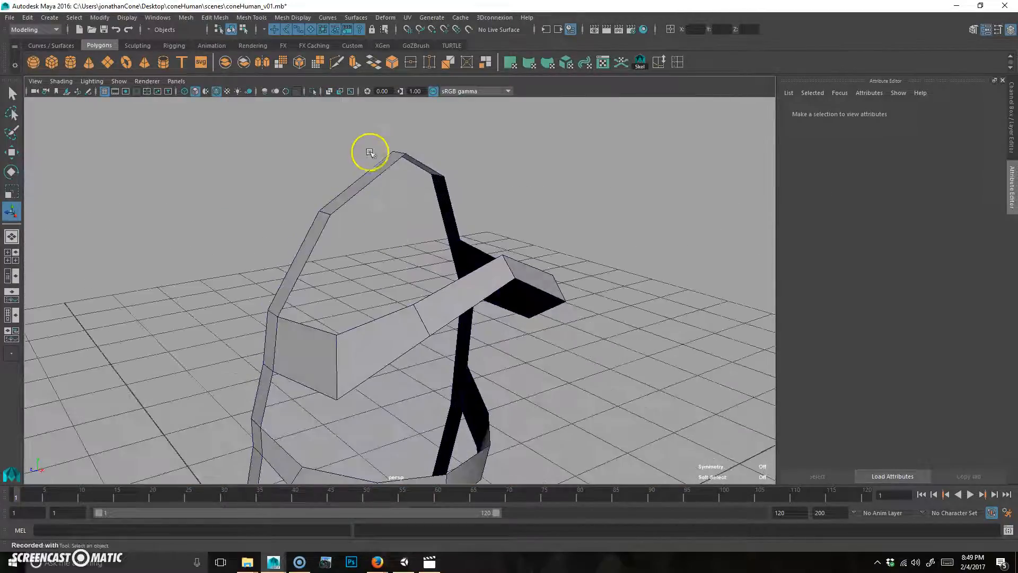
- Delete the face that spans the neck opening between the tops of the front and back profile strips
{"action": "left_click_drag", "start_coordinate": [374, 199], "coordinate": [377, 247], "text": "alt"}
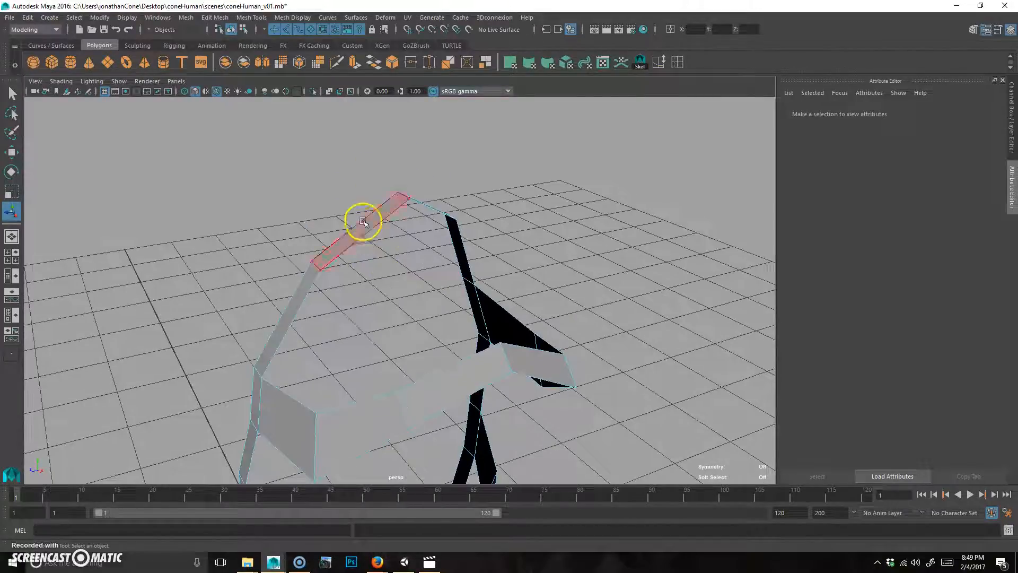
{"action": "left_click", "coordinate": [362, 227]}
{"action": "left_click", "coordinate": [399, 291]}
{"action": "left_click_drag", "start_coordinate": [393, 295], "coordinate": [297, 328], "text": "alt"}
- Cut a new edge across the uppermost face of the front profile strip with the Multi-Cut tool
{"action": "left_click", "coordinate": [336, 62]}
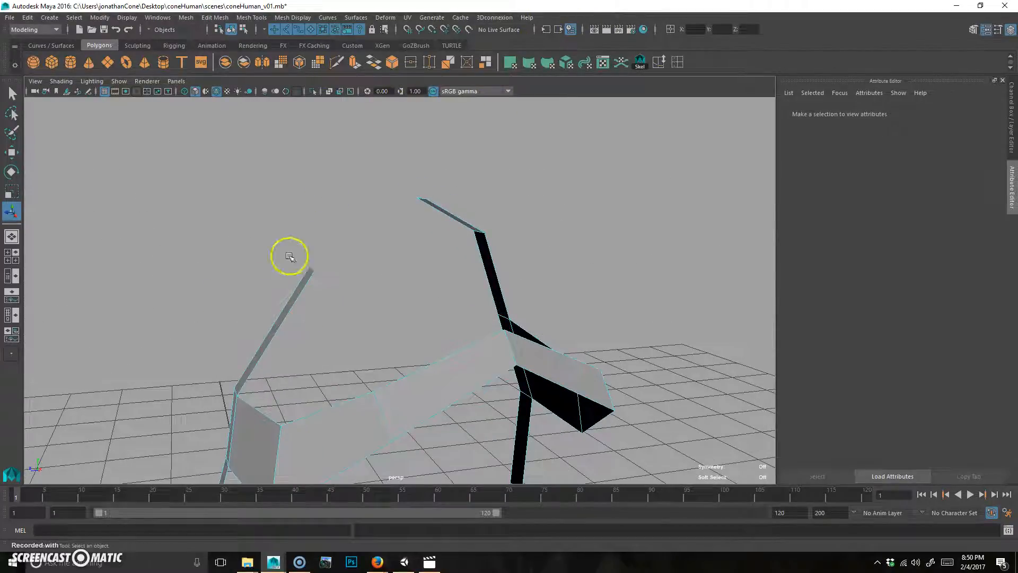
{"action": "left_click_drag", "start_coordinate": [284, 317], "coordinate": [387, 311], "text": "alt"}
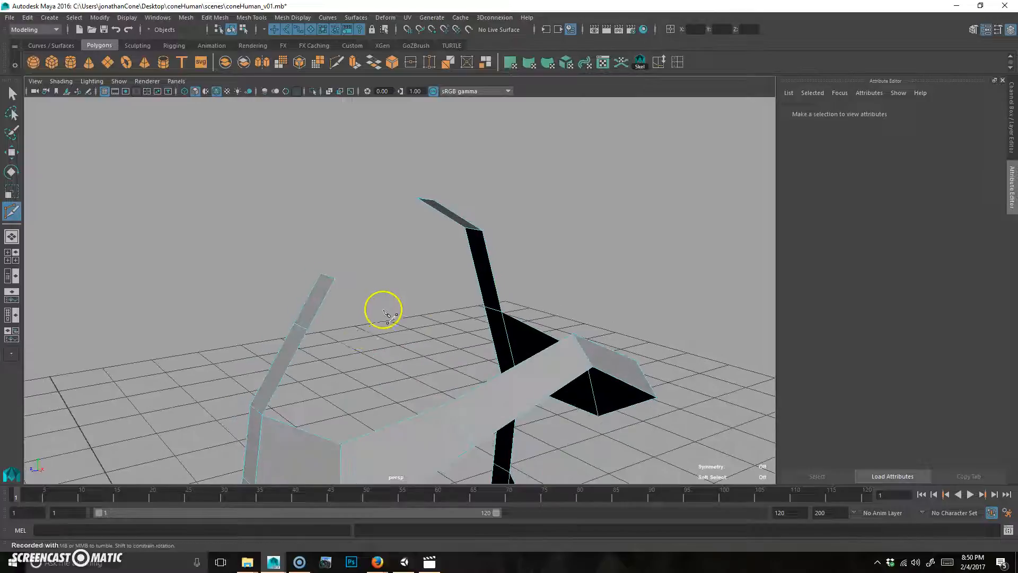
{"action": "key", "text": "w"}
- Extrude the side edge of the front strip's top face and move it outward along the collar in the front reference
{"action": "left_click", "coordinate": [321, 301]}
{"action": "right_click_drag", "start_coordinate": [323, 300], "coordinate": [325, 257]}
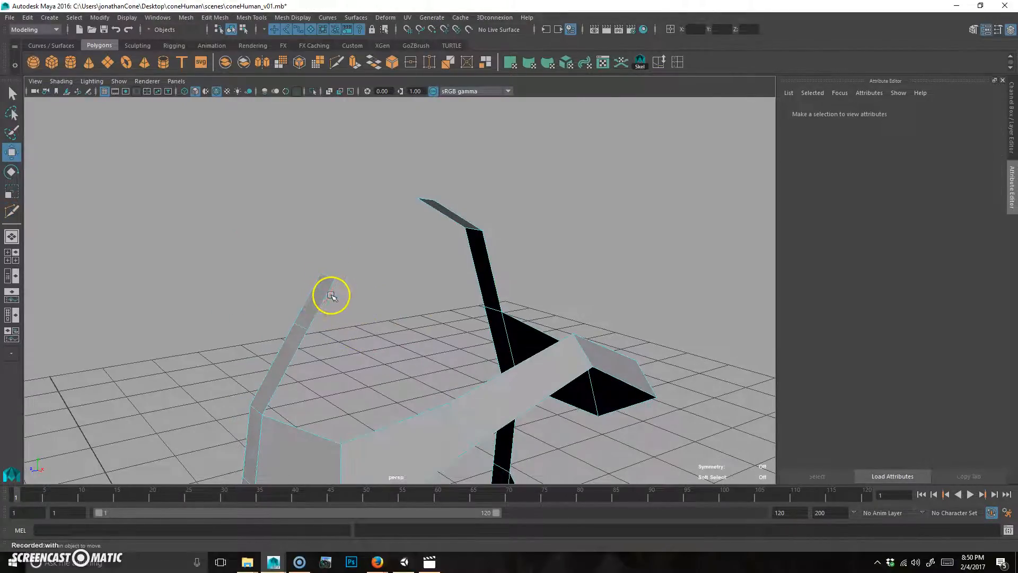
{"action": "left_click", "coordinate": [327, 295]}
{"action": "left_click_drag", "start_coordinate": [339, 302], "coordinate": [364, 443], "text": "alt"}
{"action": "key", "text": "ctrl+e"}
{"action": "key", "text": "space"}
{"action": "key", "text": "space"}
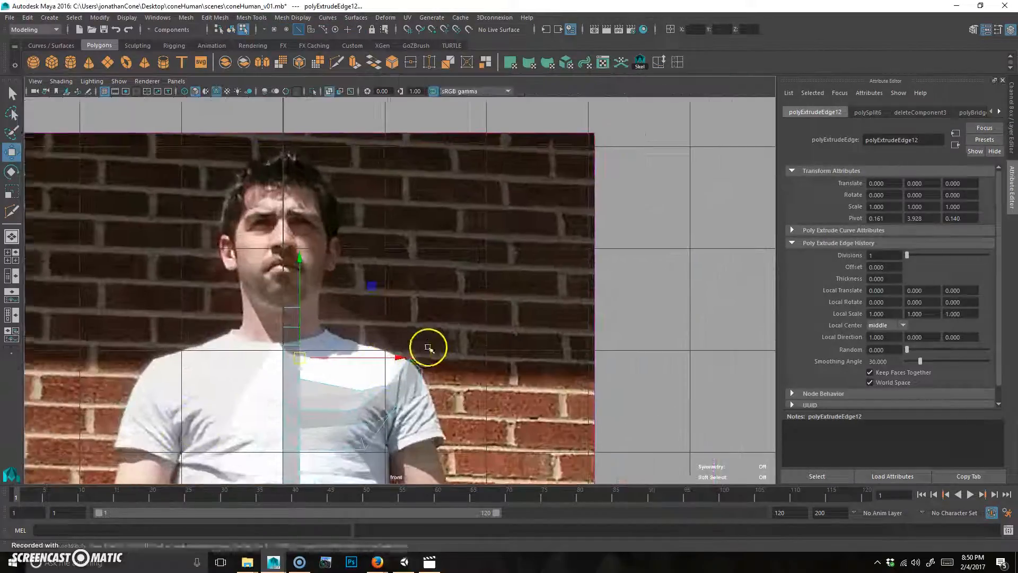
{"action": "middle_click_drag", "start_coordinate": [384, 272], "coordinate": [392, 273]}
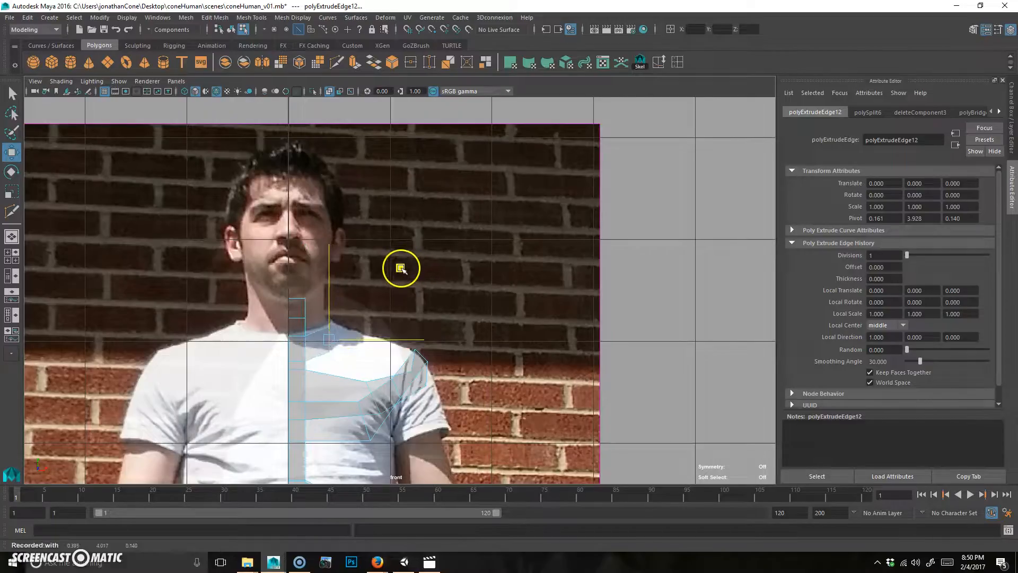
- Rotate the extruded collar edge to follow the neckline and nudge it onto the collar in the front reference
{"action": "key", "text": "e"}
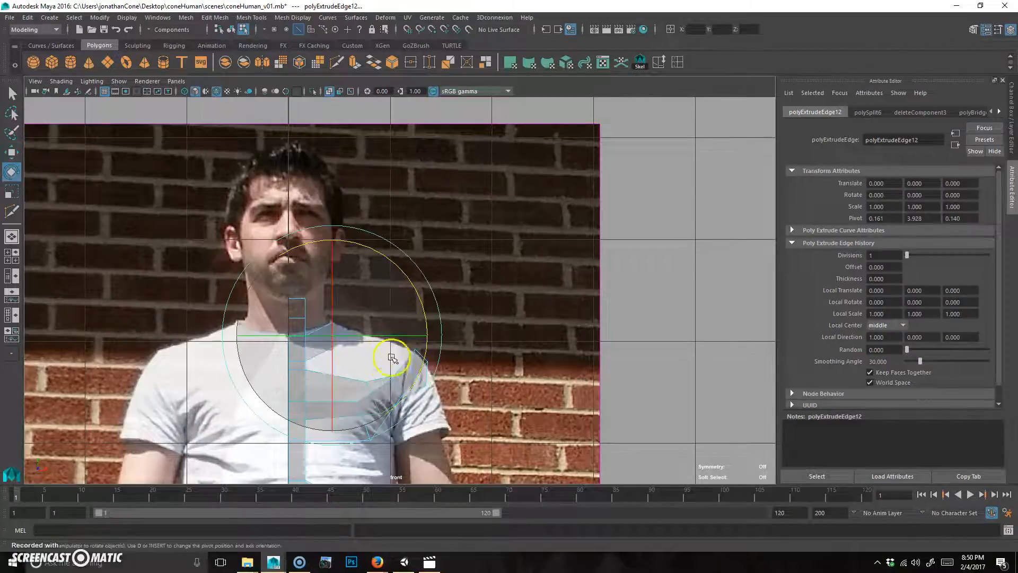
{"action": "left_click_drag", "start_coordinate": [411, 384], "coordinate": [460, 346]}
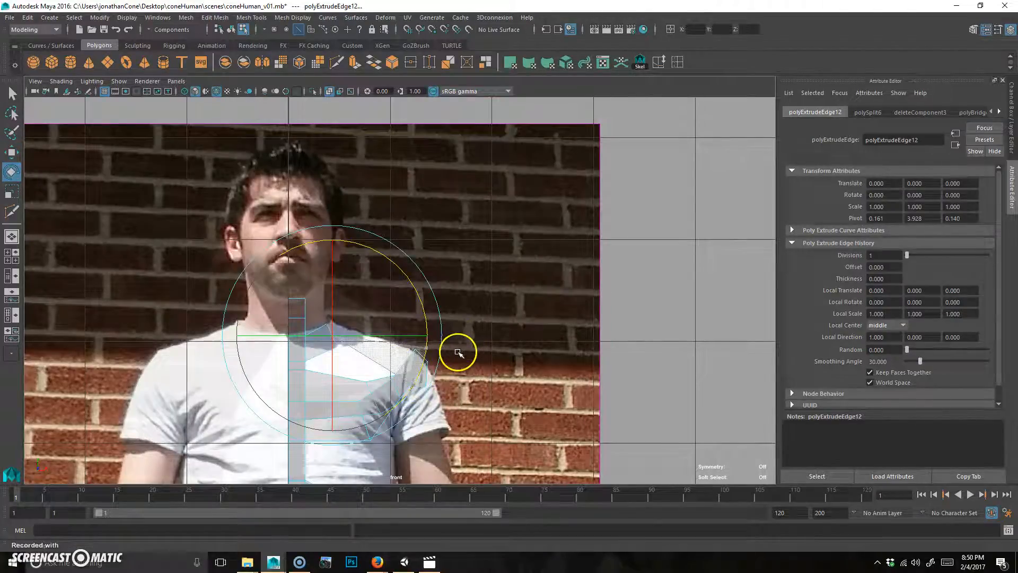
{"action": "key", "text": "w"}
{"action": "left_click_drag", "start_coordinate": [422, 265], "coordinate": [410, 264]}
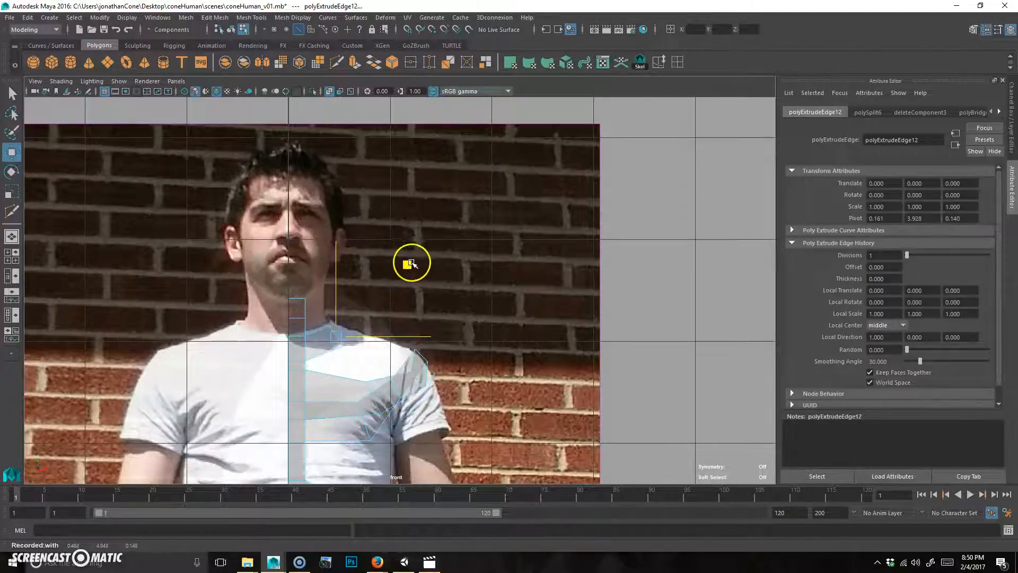
- Move the collar edge up and back along the base of the neck in the side reference and rotate it to match
{"action": "key", "text": "space"}
{"action": "key", "text": "space"}
{"action": "right_click_drag", "start_coordinate": [458, 297], "coordinate": [527, 282], "text": "alt"}
{"action": "middle_click_drag", "start_coordinate": [527, 287], "coordinate": [575, 356], "text": "alt"}
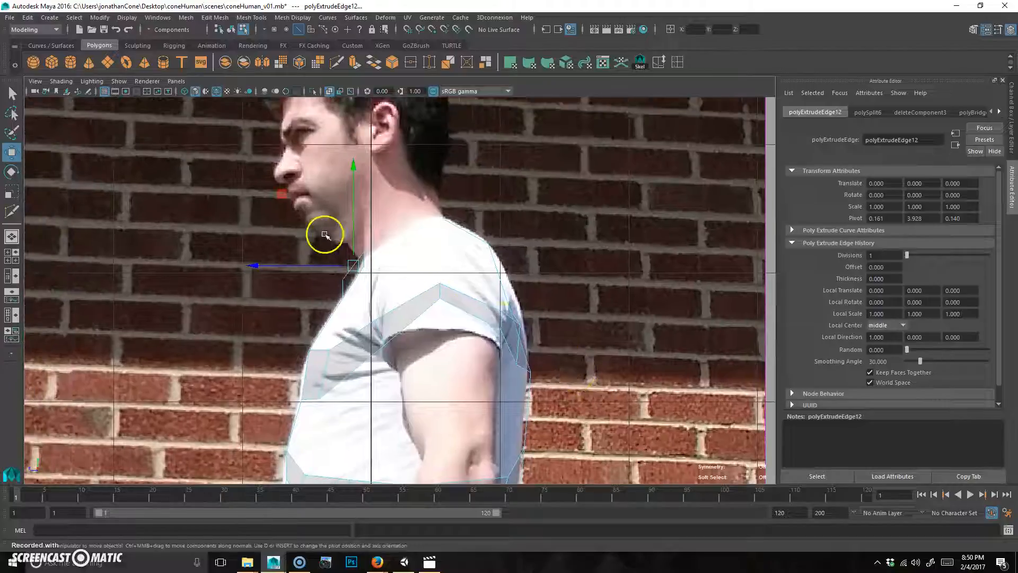
{"action": "left_click_drag", "start_coordinate": [281, 194], "coordinate": [318, 179]}
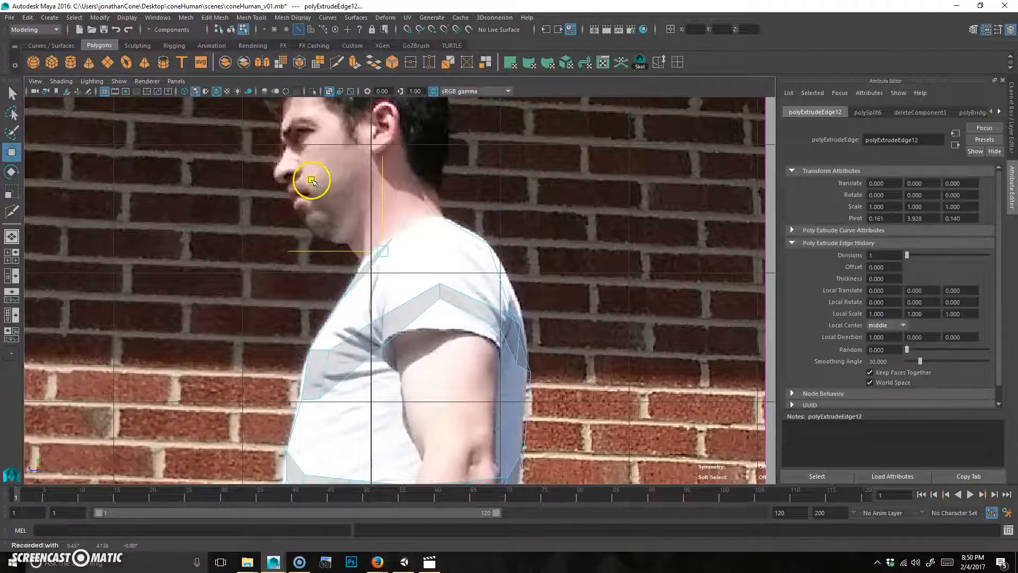
{"action": "key", "text": "e"}
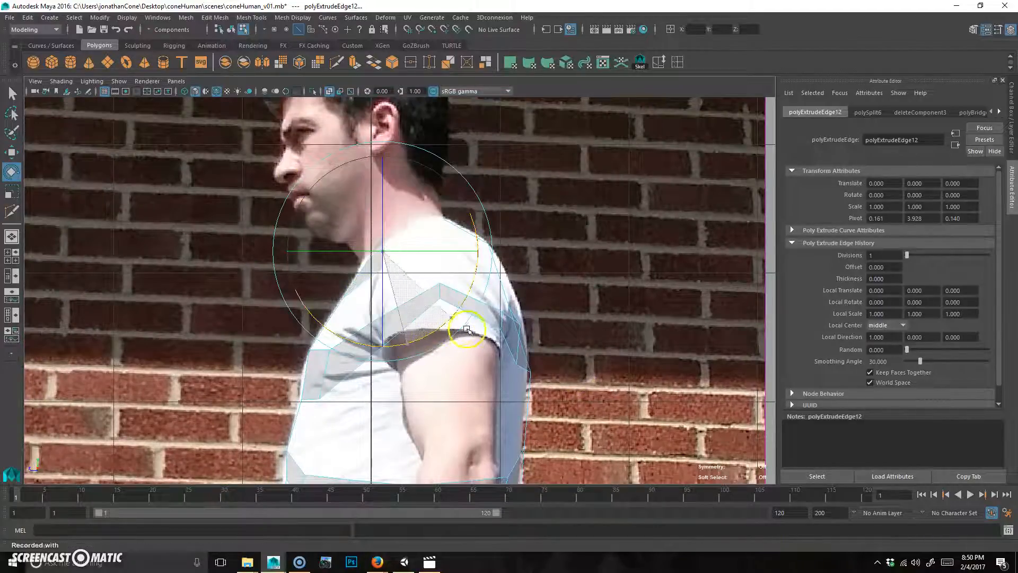
- Extrude the collar strip's end edge again and pull the new edge toward the back in perspective
{"action": "key", "text": "space"}
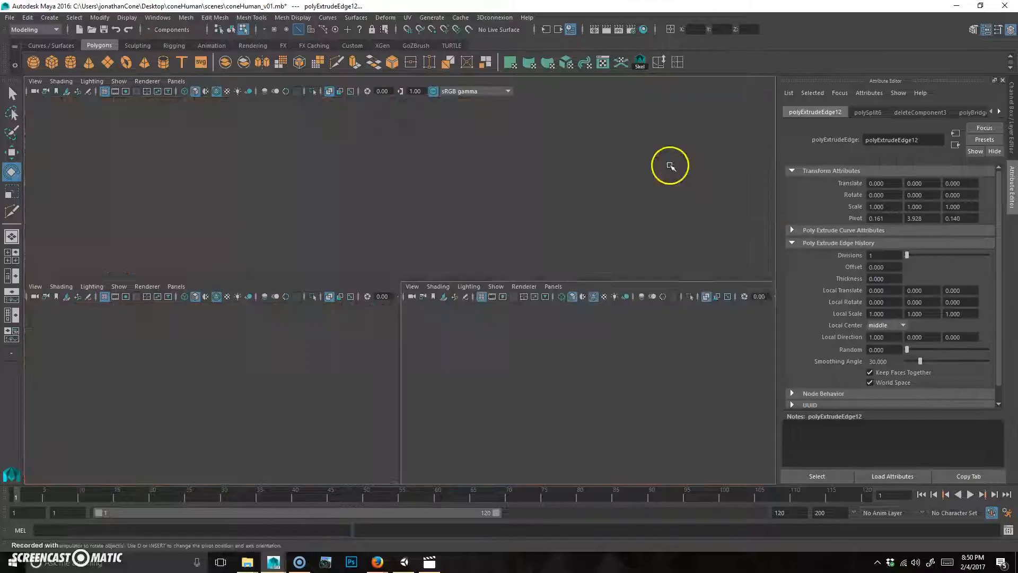
{"action": "left_click_drag", "start_coordinate": [618, 223], "coordinate": [424, 332], "text": "alt"}
{"action": "key", "text": "space"}
{"action": "key", "text": "ctrl+e"}
{"action": "left_click_drag", "start_coordinate": [425, 341], "coordinate": [302, 404], "text": "alt"}
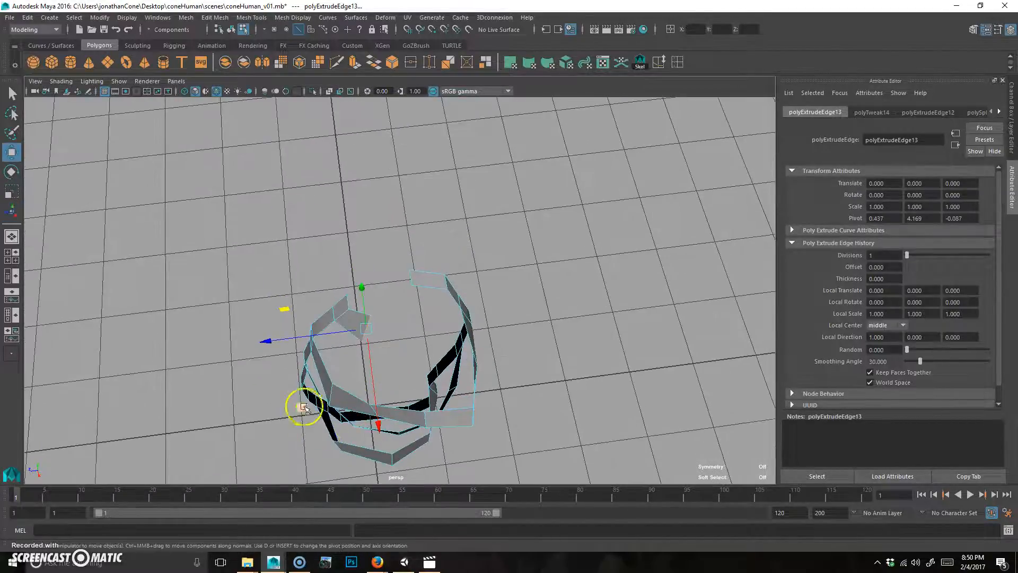
- Align the new collar end edge with the top of the shoulder in the side reference by moving and rotating it
{"action": "key", "text": "space"}
{"action": "key", "text": "space"}
{"action": "middle_click_drag", "start_coordinate": [393, 238], "coordinate": [386, 258], "text": "alt"}
{"action": "middle_click_drag", "start_coordinate": [358, 197], "coordinate": [330, 172]}
{"action": "key", "text": "e"}
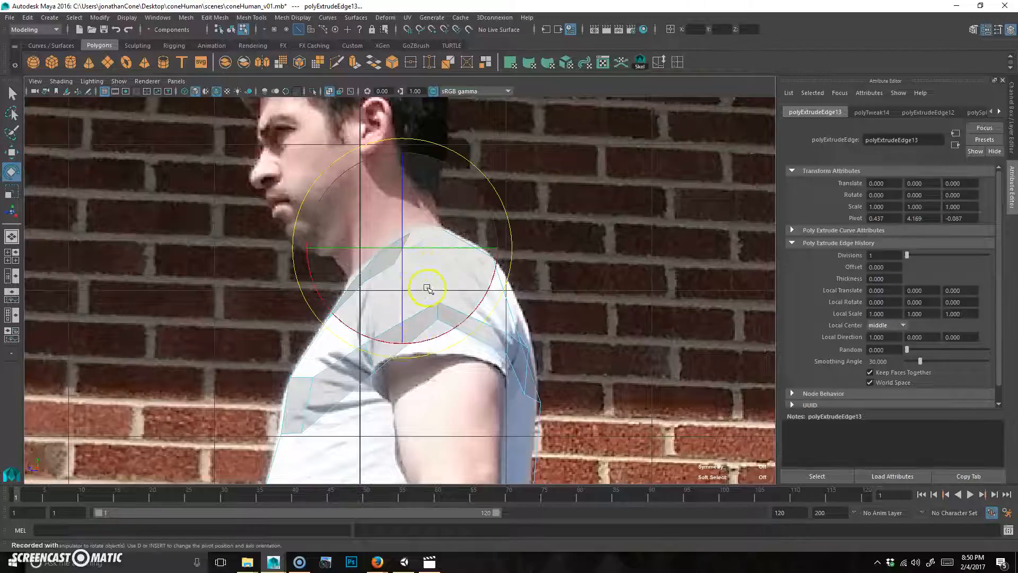
- Move the upper vertex at the collar strip's middle joint down to the shirt neckline in the front reference
{"action": "key", "text": "space"}
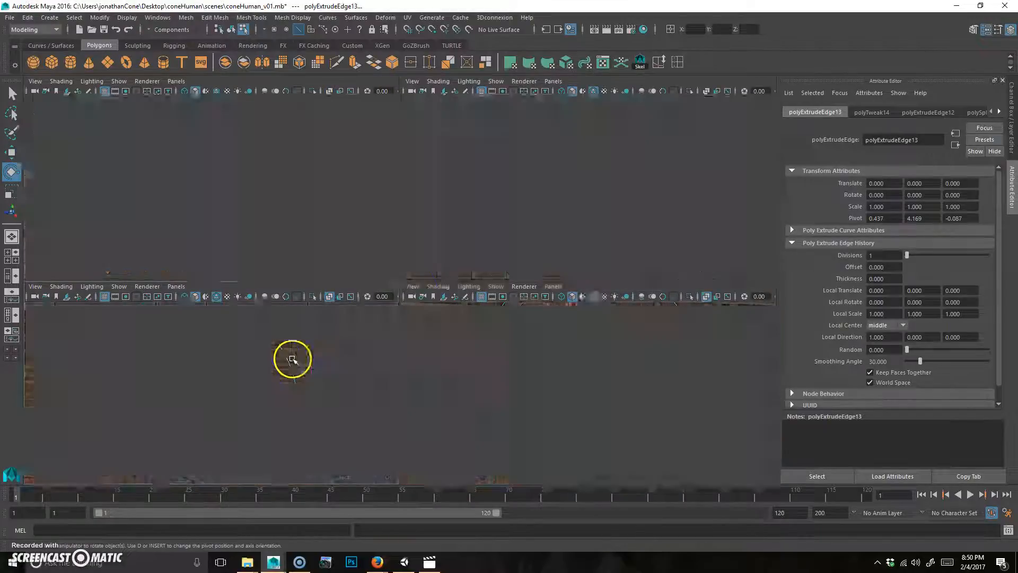
{"action": "key", "text": "space"}
{"action": "middle_click_drag", "start_coordinate": [422, 324], "coordinate": [480, 320], "text": "alt"}
{"action": "right_click_drag", "start_coordinate": [387, 281], "coordinate": [340, 281]}
{"action": "left_click_drag", "start_coordinate": [390, 332], "coordinate": [389, 331]}
{"action": "key", "text": "w"}
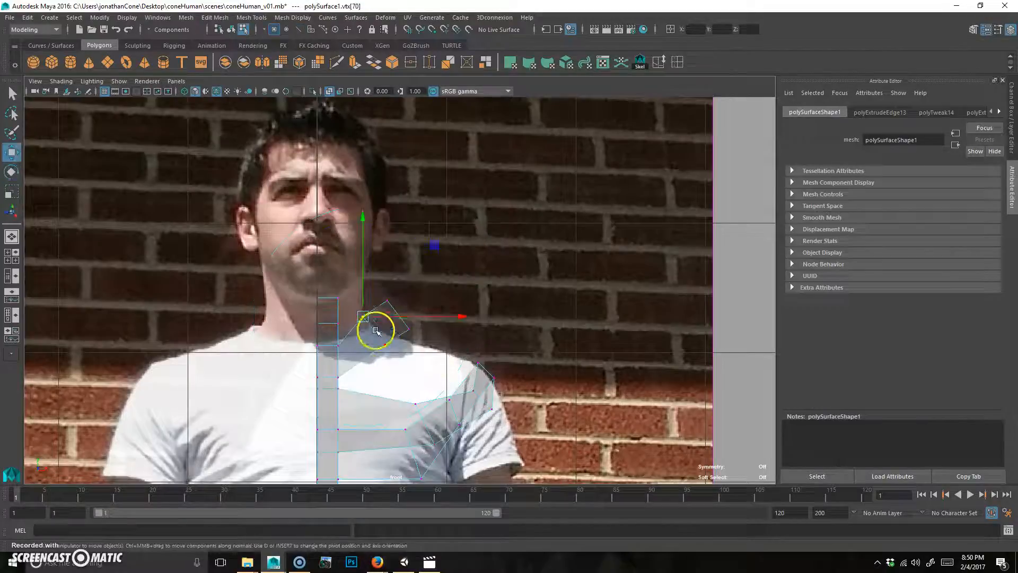
{"action": "mouse_move", "coordinate": [434, 243]}
{"action": "middle_mouse_down"}
{"action": "mouse_move", "coordinate": [456, 289]}
{"action": "mouse_move", "coordinate": [442, 220]}
{"action": "mouse_move", "coordinate": [444, 256]}
{"action": "middle_mouse_up"}
{"action": "left_click_drag", "start_coordinate": [445, 251], "coordinate": [444, 252]}
- Shift the collar strip's end vertices, followed by its middle joint vertices, inward toward the neck in the front reference
{"action": "left_click_drag", "start_coordinate": [444, 291], "coordinate": [396, 354]}
{"action": "mouse_move", "coordinate": [481, 265]}
{"action": "middle_mouse_down"}
{"action": "mouse_move", "coordinate": [461, 275]}
{"action": "mouse_move", "coordinate": [465, 267]}
{"action": "middle_mouse_up"}
{"action": "left_click_drag", "start_coordinate": [351, 369], "coordinate": [382, 328]}
{"action": "left_click_drag", "start_coordinate": [448, 269], "coordinate": [443, 269]}
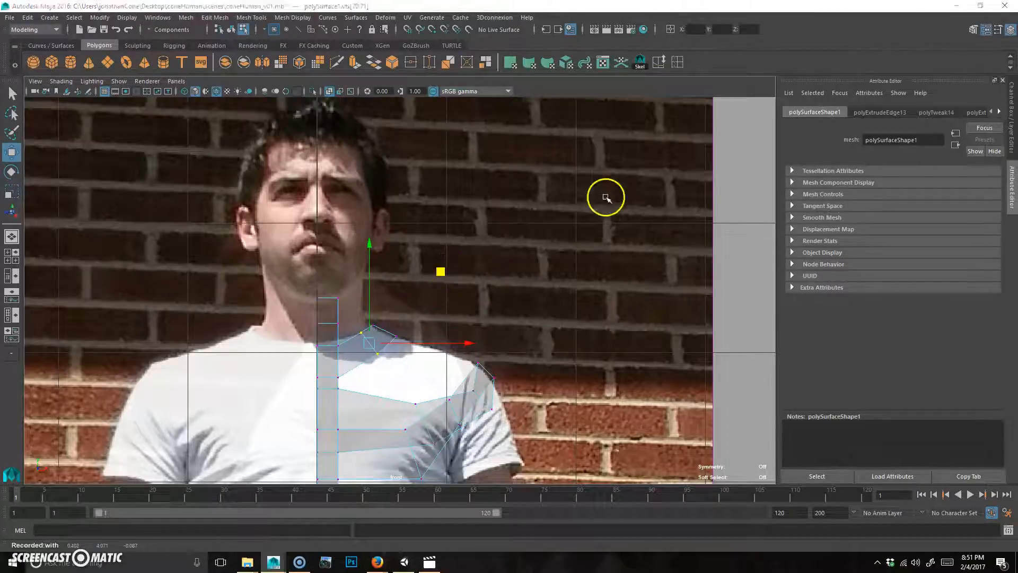
- Move the collar strip's two end vertices up and back along the shoulder in the side reference
{"action": "key", "text": "space"}
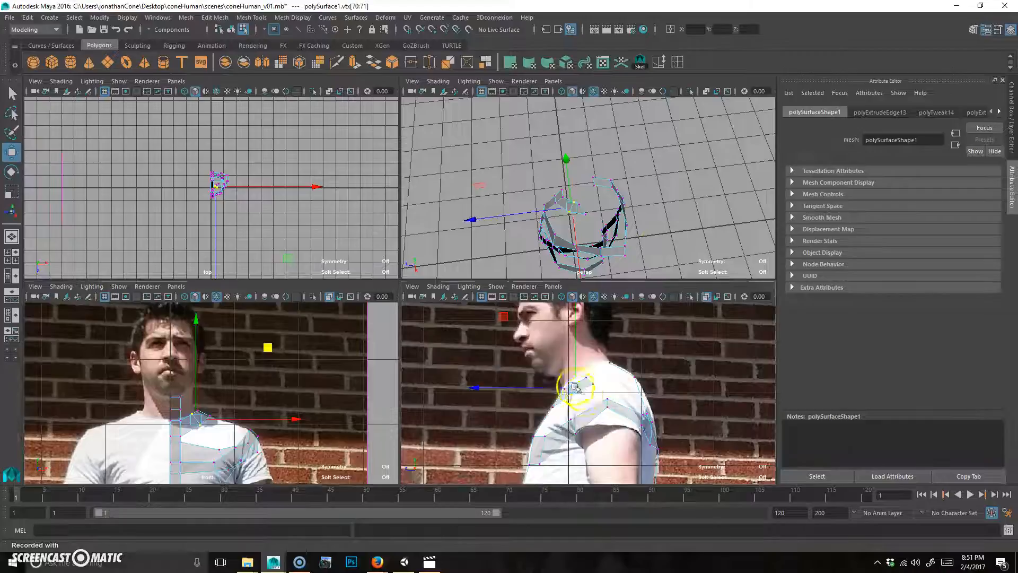
{"action": "key", "text": "space"}
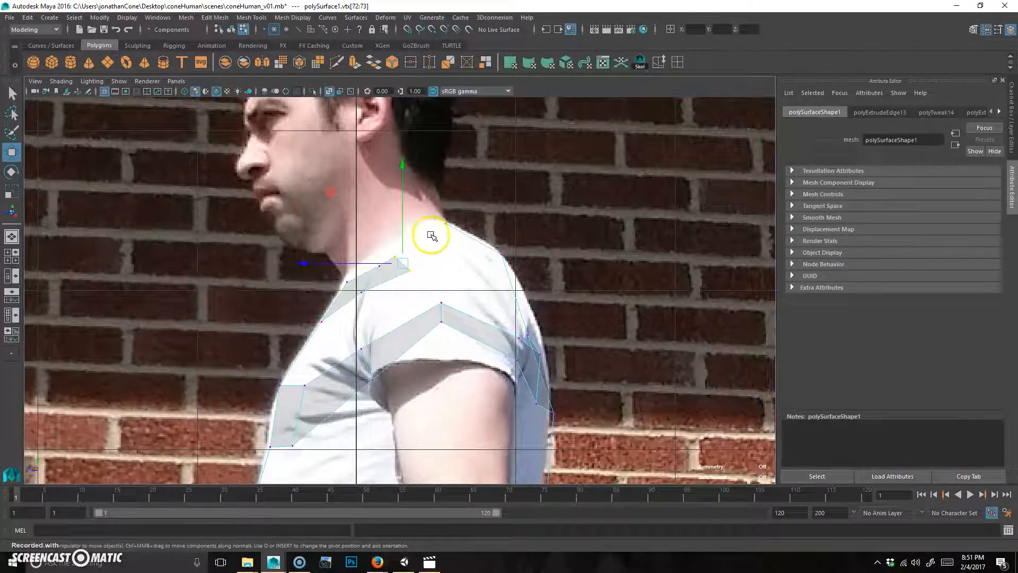
{"action": "middle_click_drag", "start_coordinate": [334, 197], "coordinate": [343, 188]}
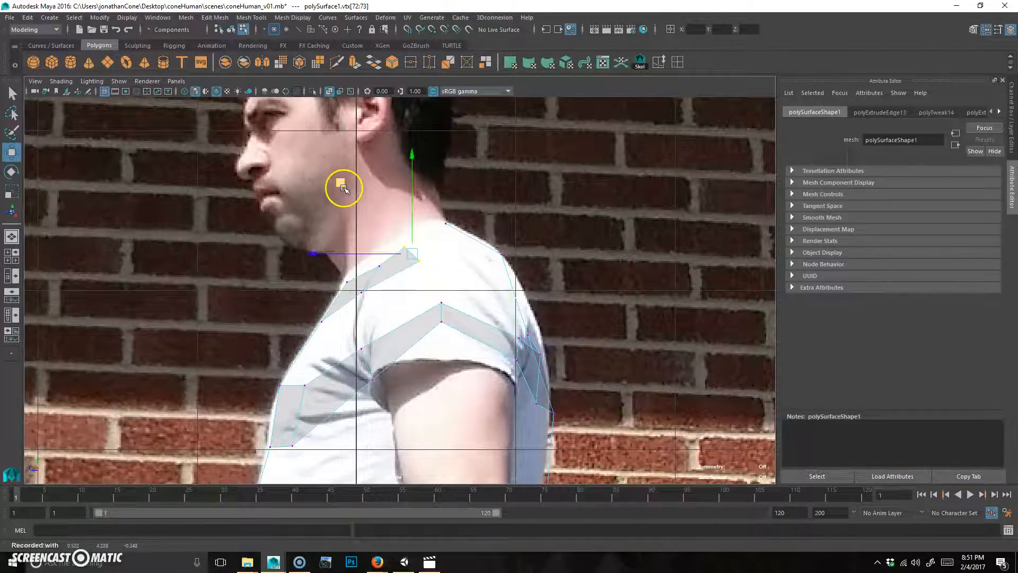
{"action": "left_click_drag", "start_coordinate": [390, 235], "coordinate": [414, 250]}
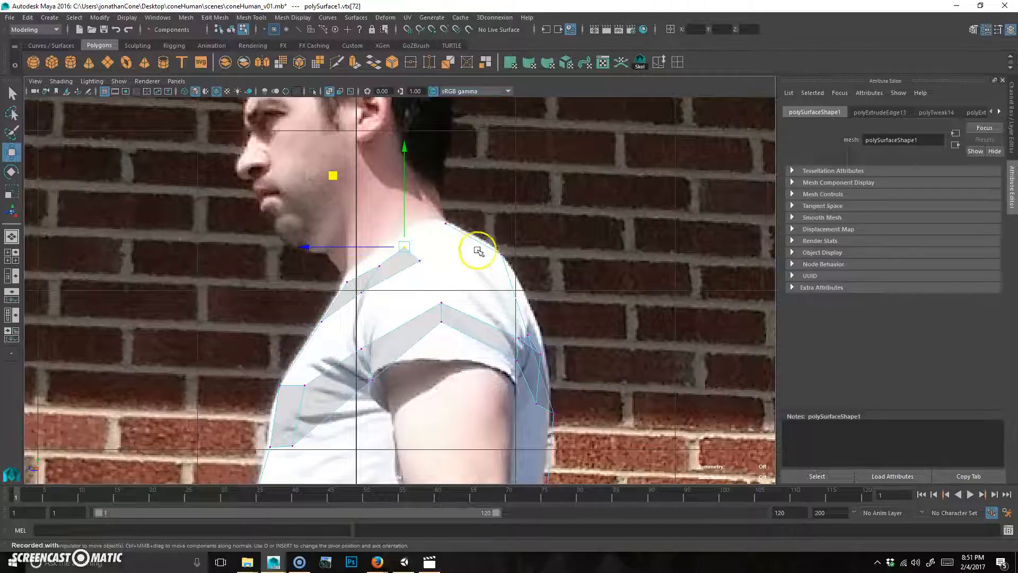
- Extrude the collar strip's end edge once more and pull it up and back toward the nape in the side reference
{"action": "key", "text": "F10"}
{"action": "left_click", "coordinate": [410, 258]}
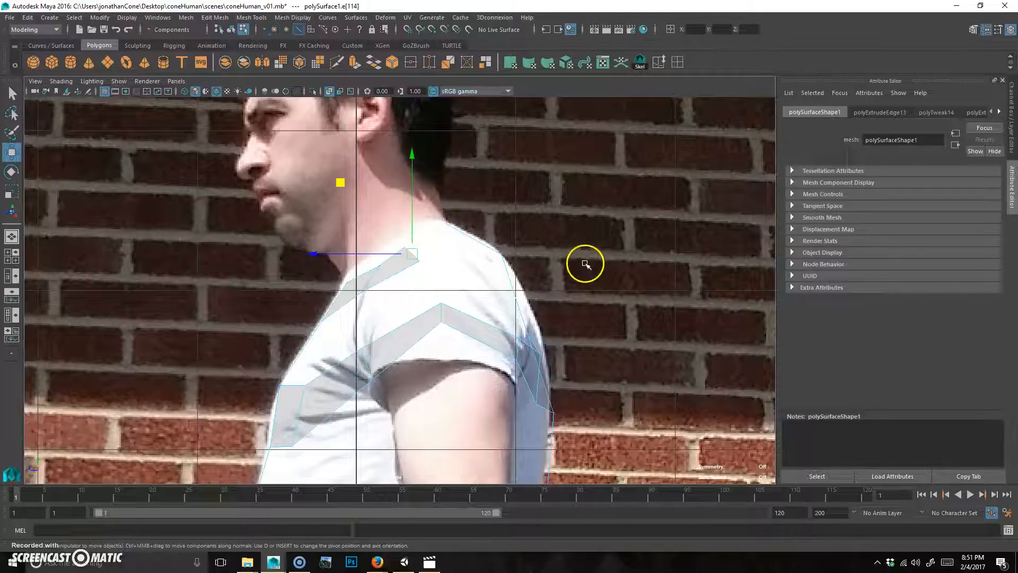
{"action": "key", "text": "ctrl+e"}
{"action": "key", "text": "w"}
{"action": "left_click_drag", "start_coordinate": [348, 185], "coordinate": [388, 162]}
- Rotate the new collar end edge in perspective so that it turns toward the back strip
{"action": "key", "text": "space"}
{"action": "key", "text": "space"}
{"action": "left_click_drag", "start_coordinate": [547, 234], "coordinate": [371, 427], "text": "alt"}
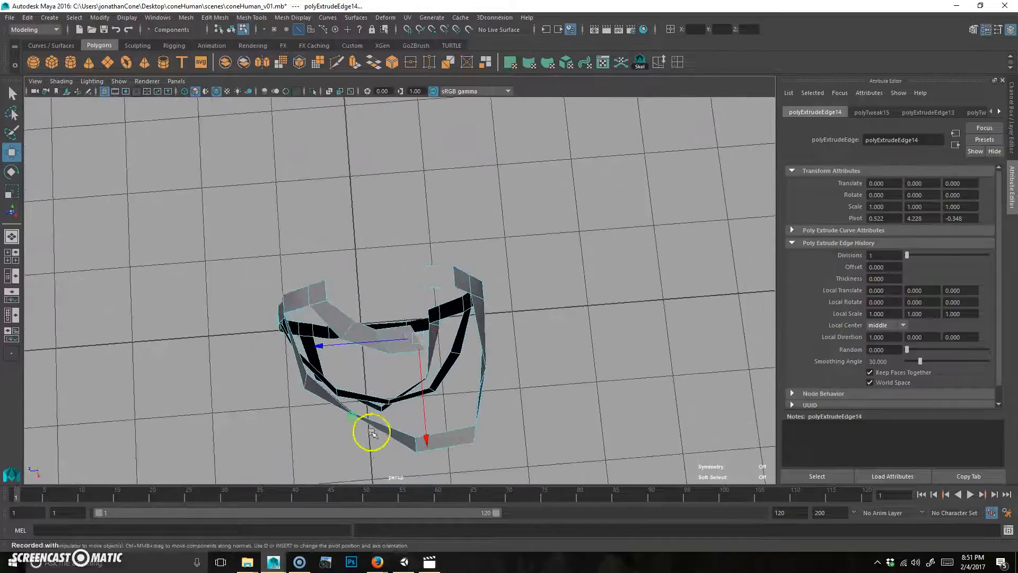
{"action": "key", "text": "e"}
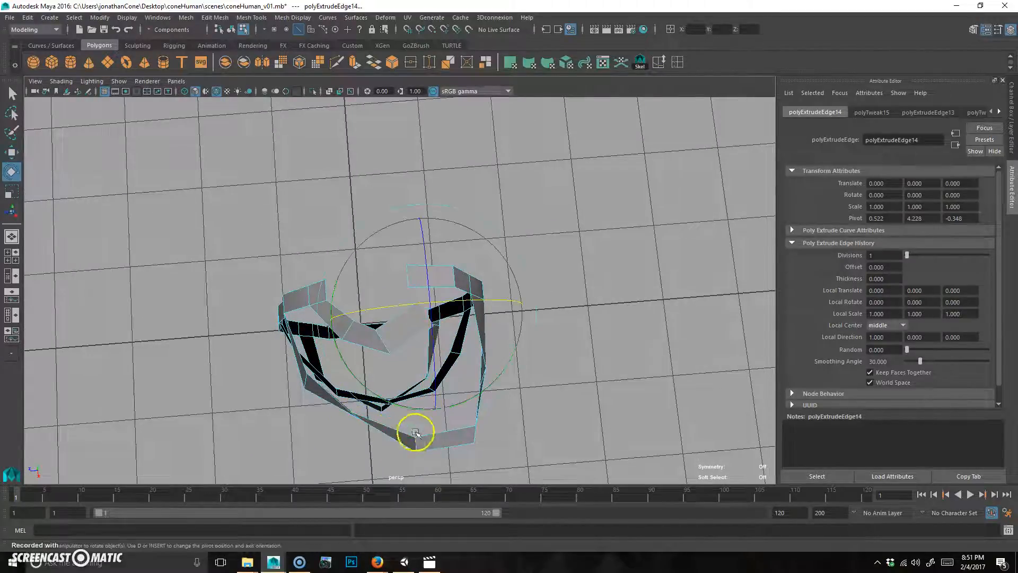
{"action": "key", "text": "w"}
{"action": "left_click_drag", "start_coordinate": [511, 380], "coordinate": [476, 325], "text": "alt"}
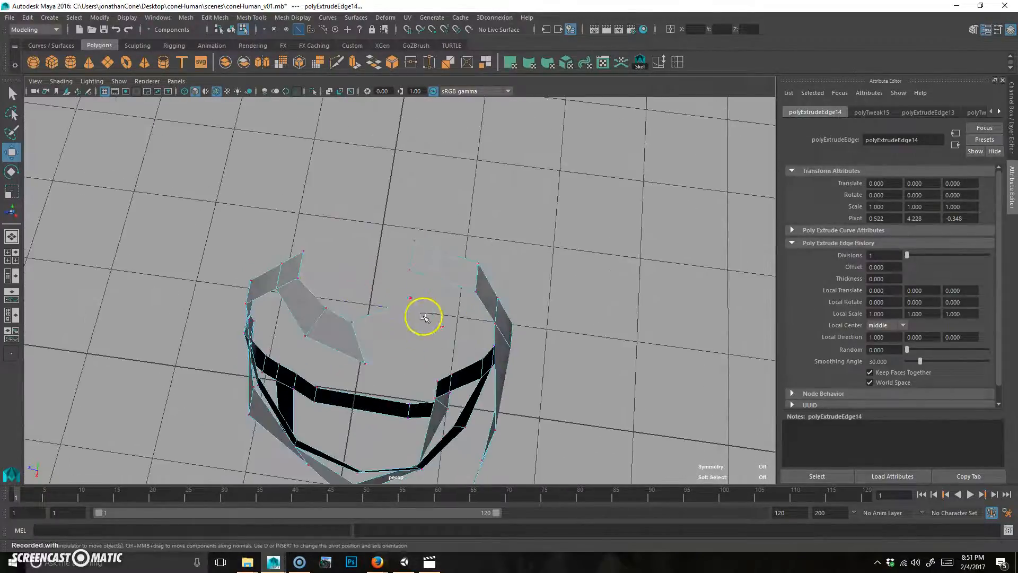
- Reposition the collar strip's end vertices one by one to line up with the back strip's side edge
{"action": "left_click", "coordinate": [427, 278]}
{"action": "left_click_drag", "start_coordinate": [428, 277], "coordinate": [437, 323], "text": "alt"}
{"action": "left_click_drag", "start_coordinate": [351, 347], "coordinate": [399, 341]}
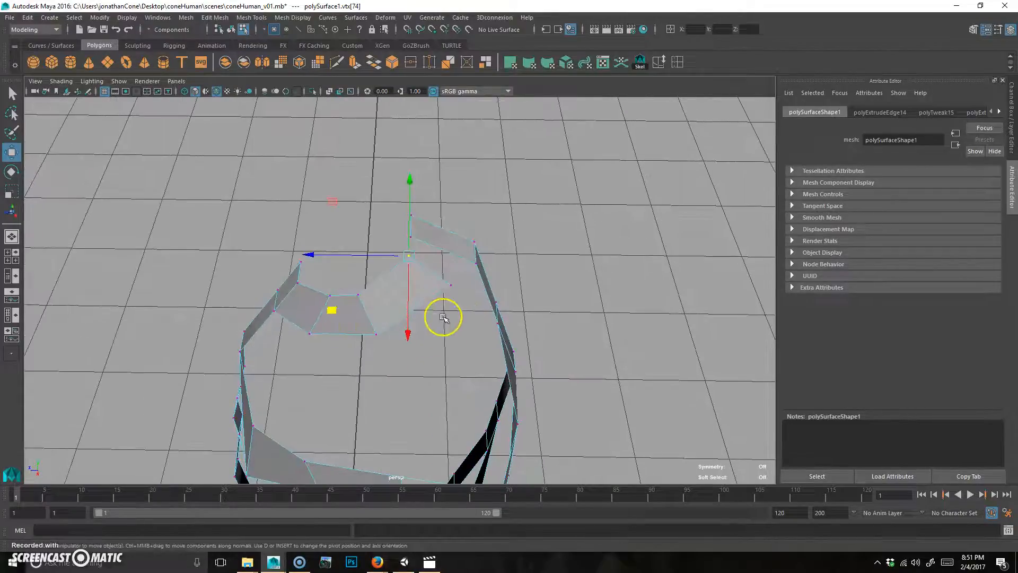
{"action": "left_click", "coordinate": [450, 285]}
{"action": "left_click_drag", "start_coordinate": [477, 281], "coordinate": [441, 275], "text": "alt"}
{"action": "left_click_drag", "start_coordinate": [342, 307], "coordinate": [386, 251], "text": "alt"}
{"action": "middle_click_drag", "start_coordinate": [381, 164], "coordinate": [373, 168]}
- Bridge the collar strip's end edge to the matching side edge at the top of the back strip
{"action": "left_click_drag", "start_coordinate": [374, 168], "coordinate": [408, 293], "text": "alt"}
{"action": "key", "text": "F10"}
{"action": "left_click", "coordinate": [432, 239]}
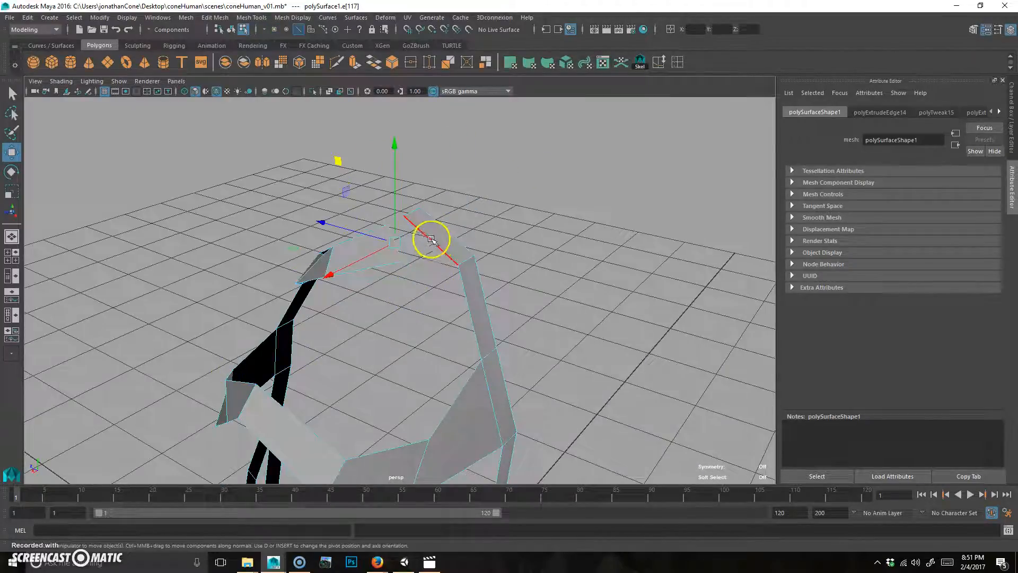
{"action": "left_click", "coordinate": [374, 62]}
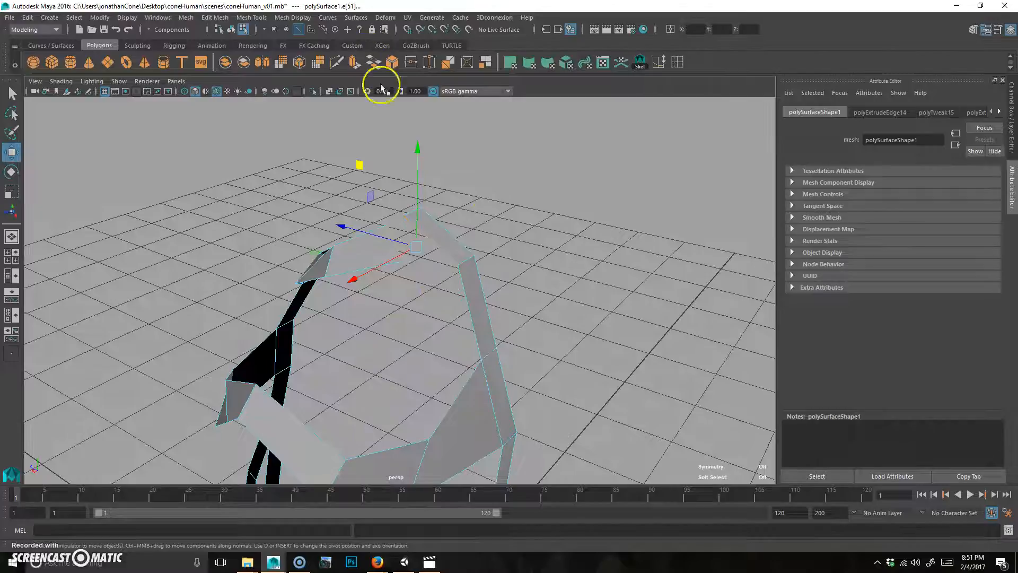
- Return to object mode and inspect the whole torso mesh with smooth preview and from several perspective angles
{"action": "left_click_drag", "start_coordinate": [521, 302], "coordinate": [488, 241], "text": "alt"}
{"action": "key", "text": "3"}
{"action": "left_click", "coordinate": [500, 340]}
{"action": "key", "text": "F8"}
{"action": "left_click", "coordinate": [450, 230]}
{"action": "key", "text": "space"}
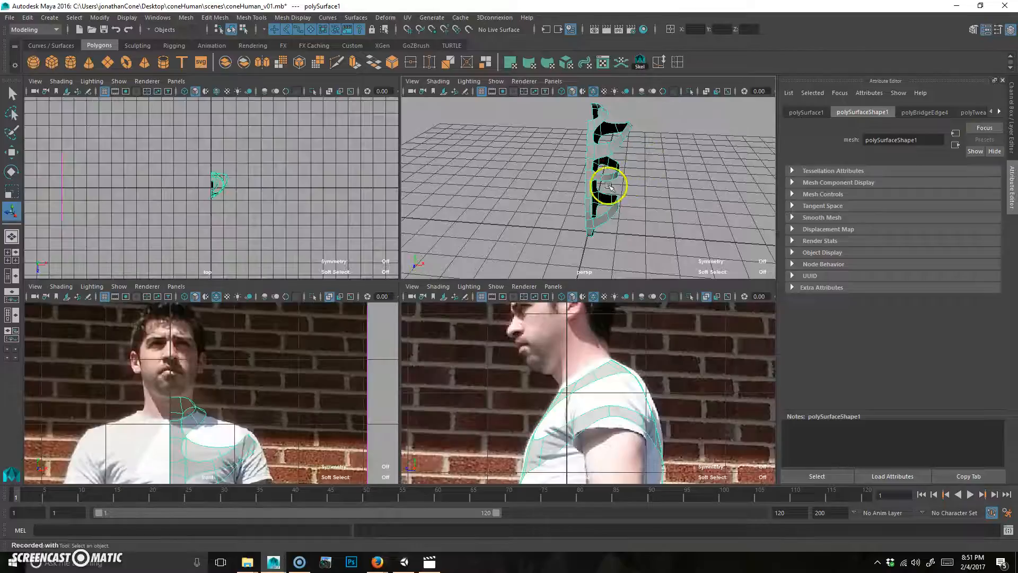
{"action": "key", "text": "space"}
{"action": "left_click_drag", "start_coordinate": [518, 272], "coordinate": [467, 259], "text": "alt"}
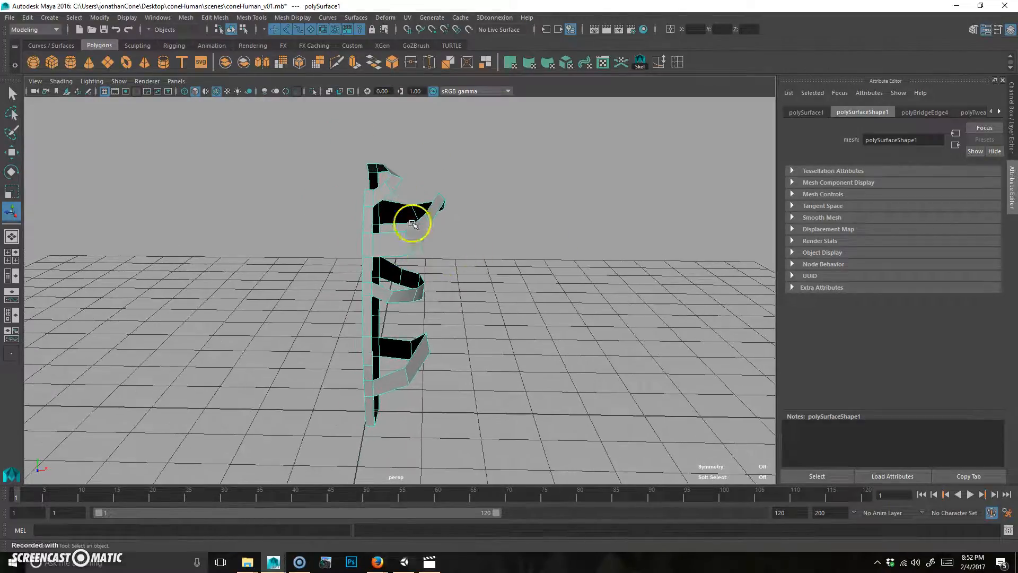
{"action": "left_click_drag", "start_coordinate": [401, 240], "coordinate": [418, 244], "text": "alt"}
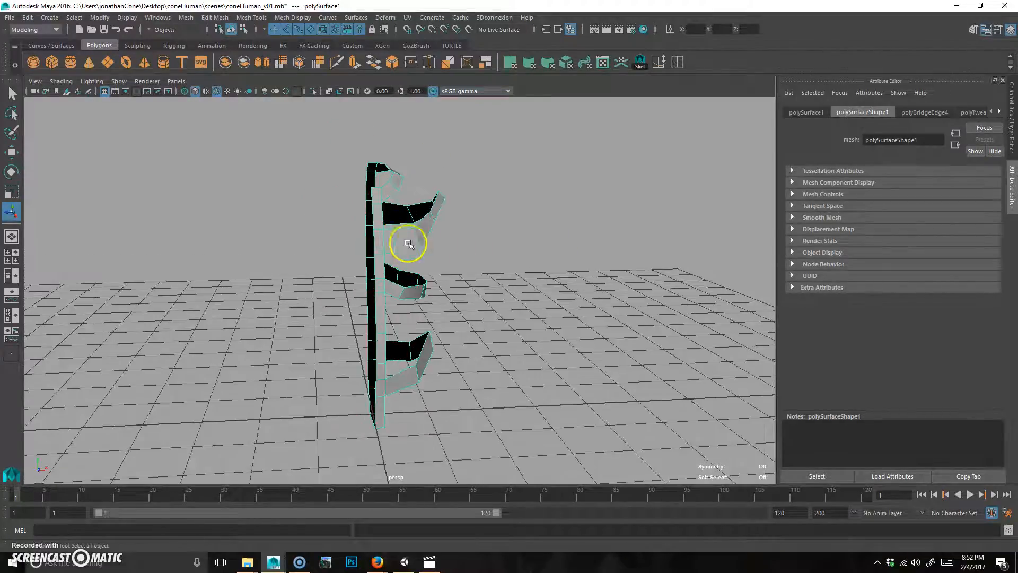
- Create a mirrored instance of the torso mesh with Duplicate Special, using one copy with an X scale of -1
{"action": "left_click", "coordinate": [27, 18]}
{"action": "left_click", "coordinate": [156, 182]}
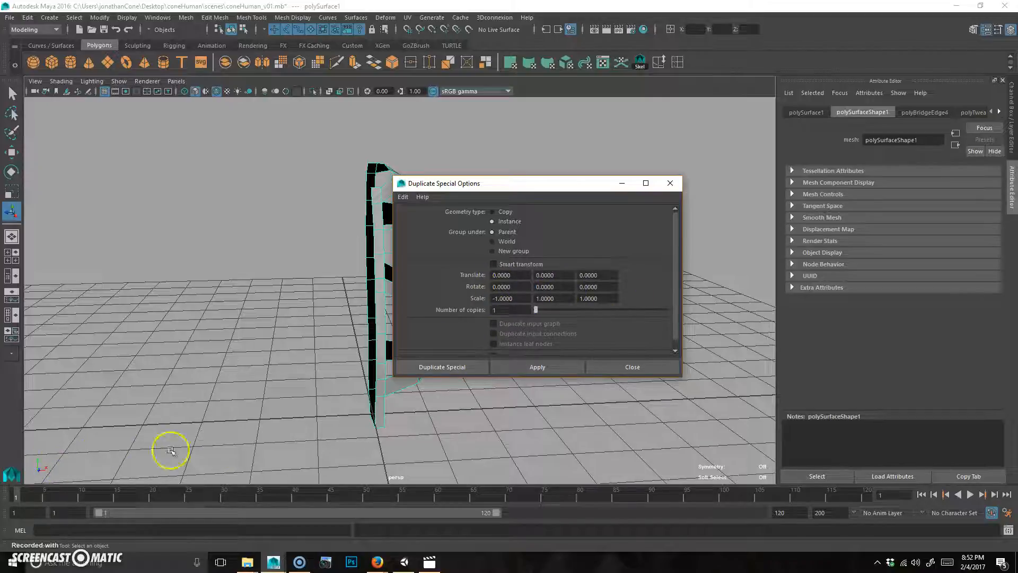
{"action": "scroll", "coordinate": [538, 279], "scroll_direction": "down", "scroll_amount": 1}
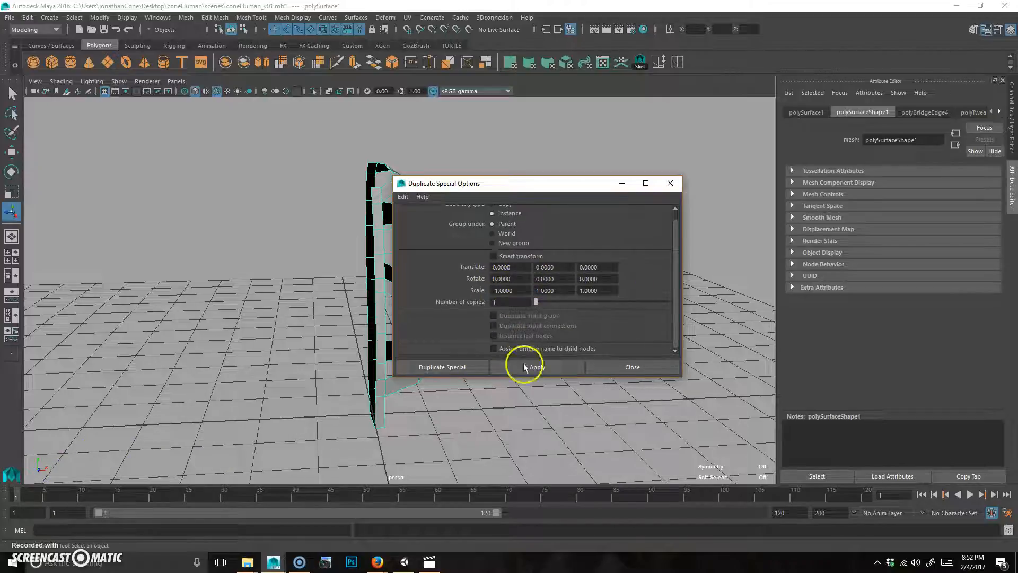
{"action": "left_click", "coordinate": [448, 366]}
{"action": "left_click_drag", "start_coordinate": [553, 359], "coordinate": [611, 297], "text": "alt"}
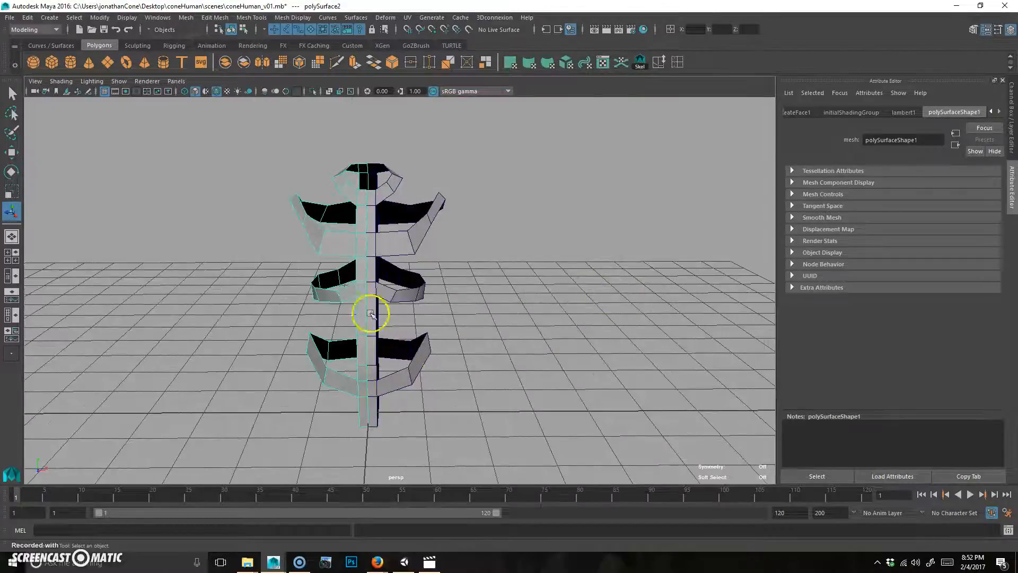
{"action": "key", "text": "ctrl+z"}
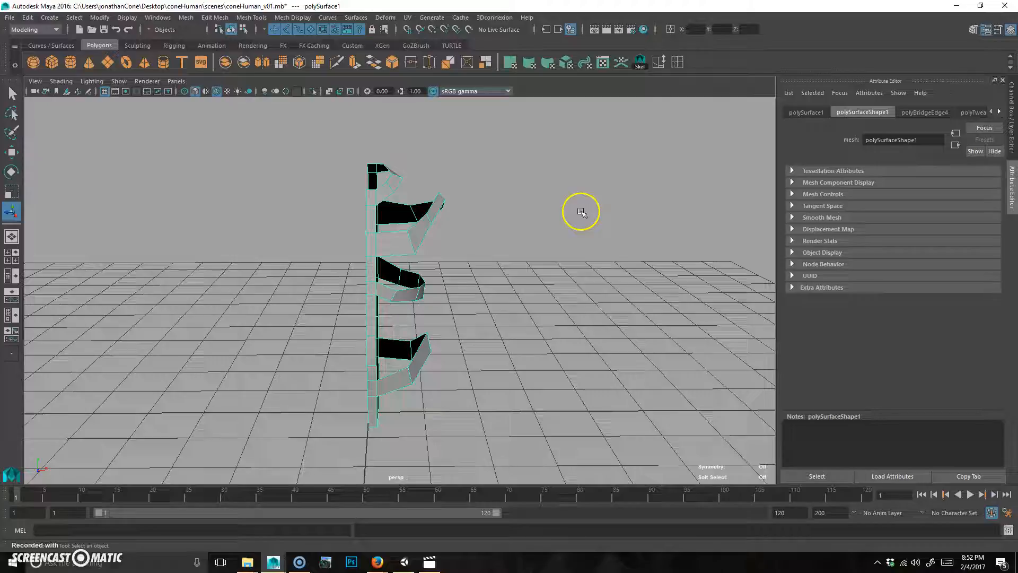
{"action": "key", "text": "shift+z"}
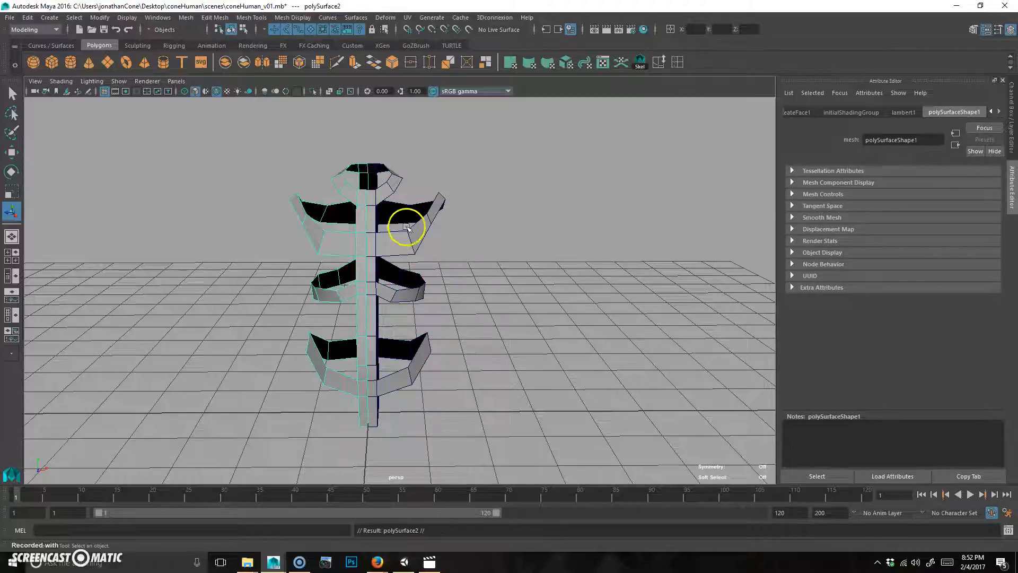
- Test the mirrored instance by moving the outer shoulder strip's vertices, and undo the moves
{"action": "right_click_drag", "start_coordinate": [398, 227], "coordinate": [471, 165]}
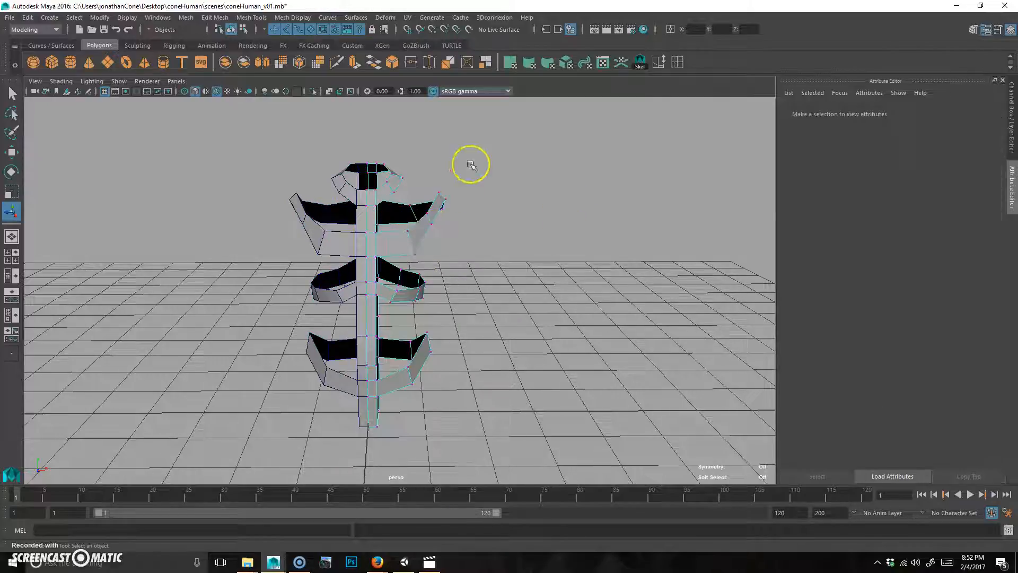
{"action": "left_click_drag", "start_coordinate": [424, 242], "coordinate": [427, 240]}
{"action": "key", "text": "w"}
{"action": "mouse_move", "coordinate": [514, 132]}
{"action": "left_mouse_down"}
{"action": "mouse_move", "coordinate": [589, 148]}
{"action": "mouse_move", "coordinate": [518, 154]}
{"action": "mouse_move", "coordinate": [533, 134]}
{"action": "left_mouse_up"}
{"action": "left_click_drag", "start_coordinate": [416, 308], "coordinate": [431, 301], "text": "alt"}
{"action": "left_click_drag", "start_coordinate": [435, 253], "coordinate": [435, 267], "text": "alt"}
{"action": "key", "text": "ctrl+z"}
{"action": "key", "text": "ctrl+z"}
{"action": "key", "text": "ctrl+z"}
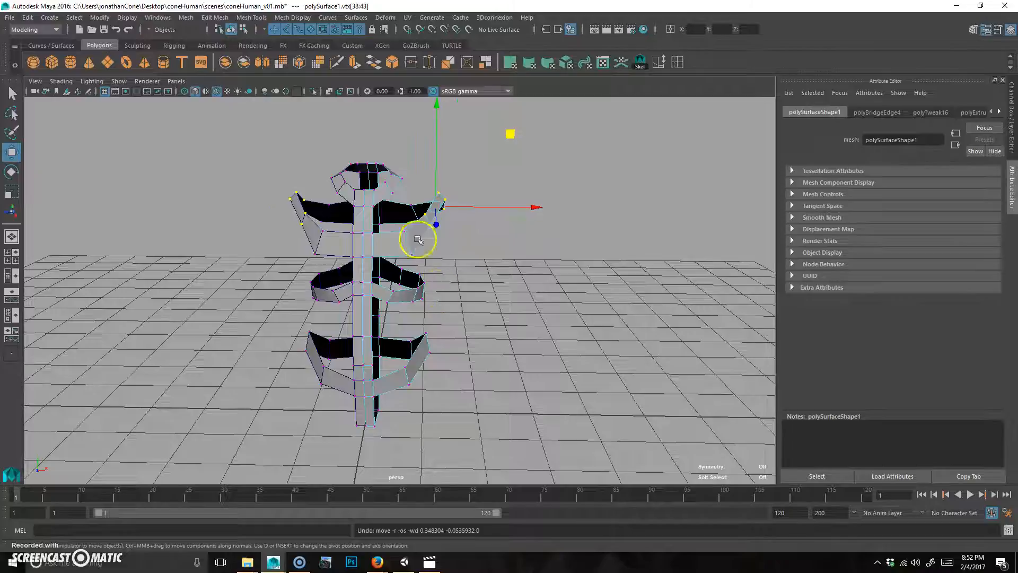
- Preview the torso mesh smoothed in perspective, and hide the wireframe-on-shaded display and the grid
{"action": "left_click_drag", "start_coordinate": [578, 326], "coordinate": [523, 293], "text": "alt"}
{"action": "left_click_drag", "start_coordinate": [439, 178], "coordinate": [413, 243]}
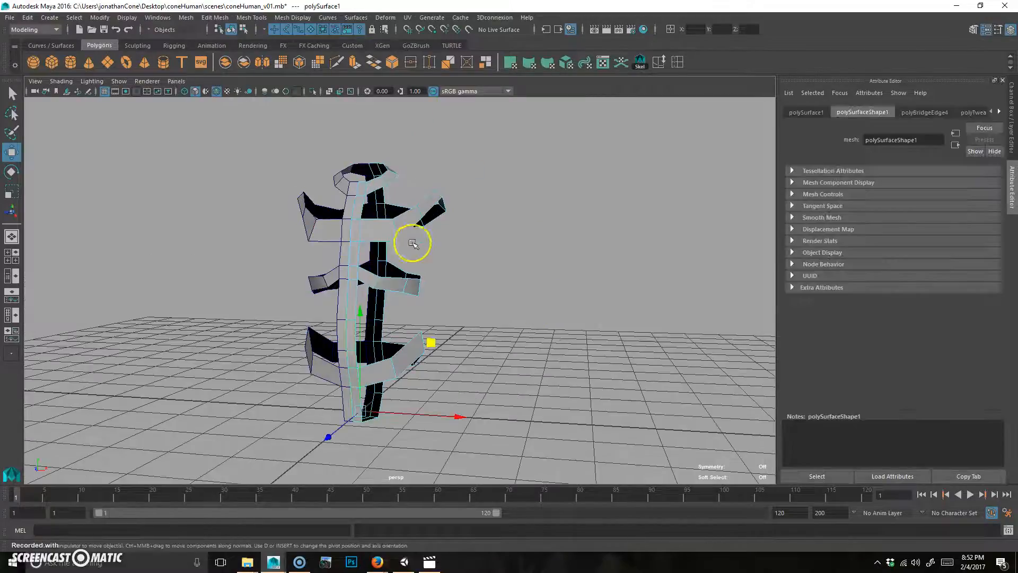
{"action": "key", "text": "3"}
{"action": "left_click", "coordinate": [572, 249]}
{"action": "left_click_drag", "start_coordinate": [572, 249], "coordinate": [530, 296], "text": "alt"}
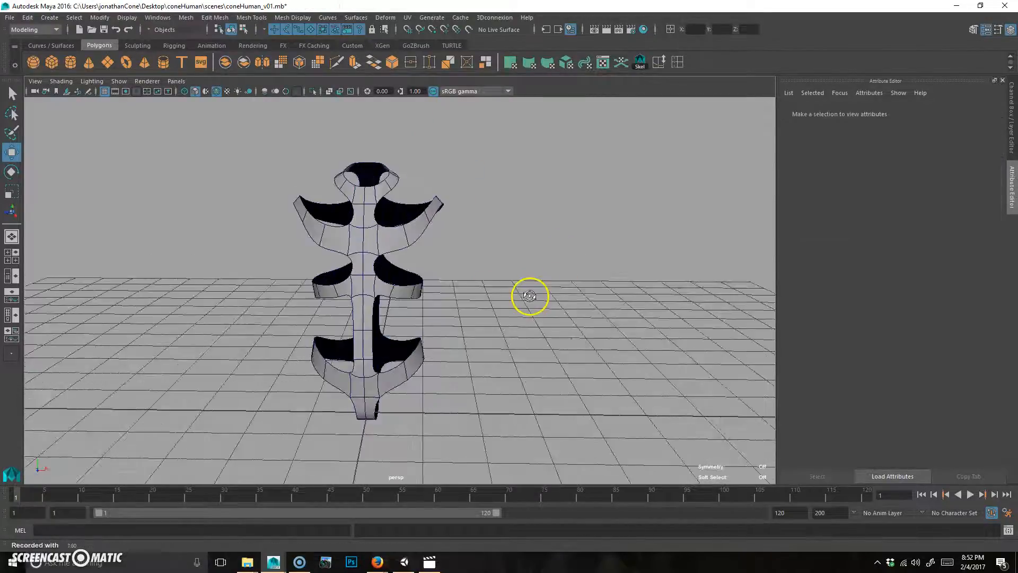
{"action": "left_click", "coordinate": [217, 92]}
{"action": "left_click_drag", "start_coordinate": [463, 285], "coordinate": [456, 283], "text": "alt"}
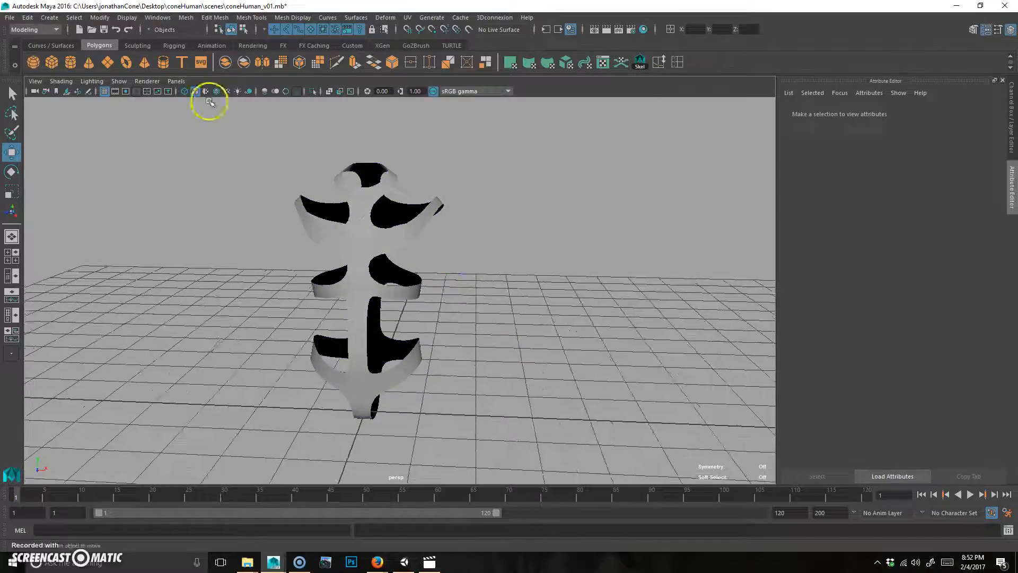
{"action": "left_click", "coordinate": [107, 93]}
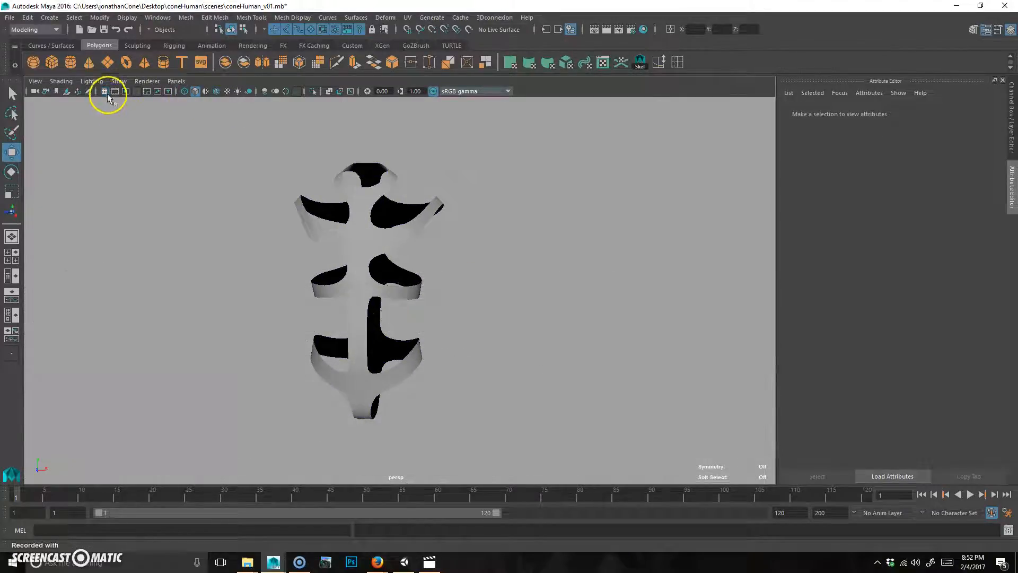
{"action": "left_click_drag", "start_coordinate": [465, 365], "coordinate": [508, 310], "text": "alt"}
- Select the original half and examine the shoulder, chest and neck strips around the arm opening from several angles
{"action": "left_click", "coordinate": [397, 307]}
{"action": "left_click_drag", "start_coordinate": [457, 275], "coordinate": [407, 282], "text": "alt"}
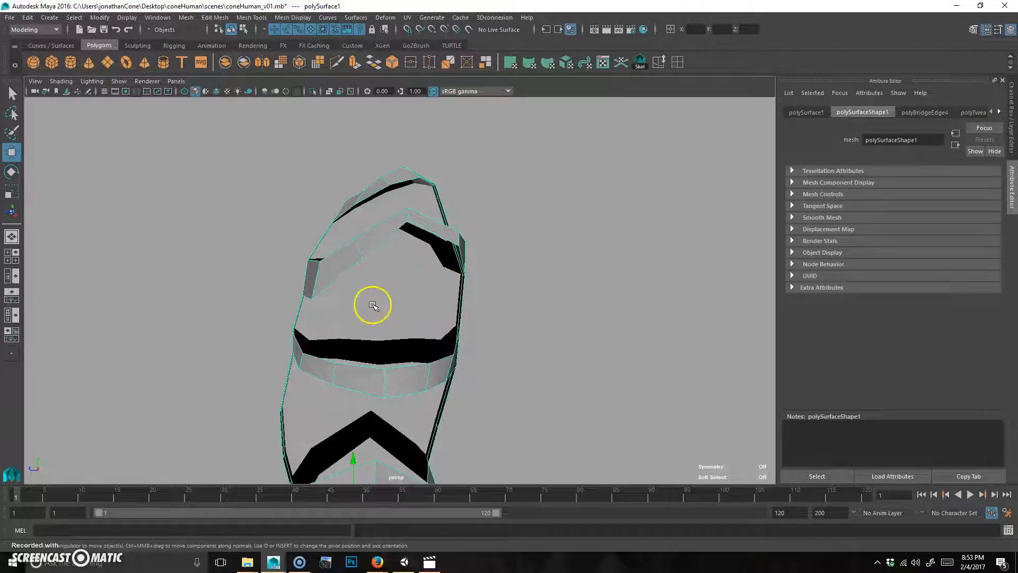
{"action": "left_click_drag", "start_coordinate": [456, 258], "coordinate": [521, 283], "text": "alt"}
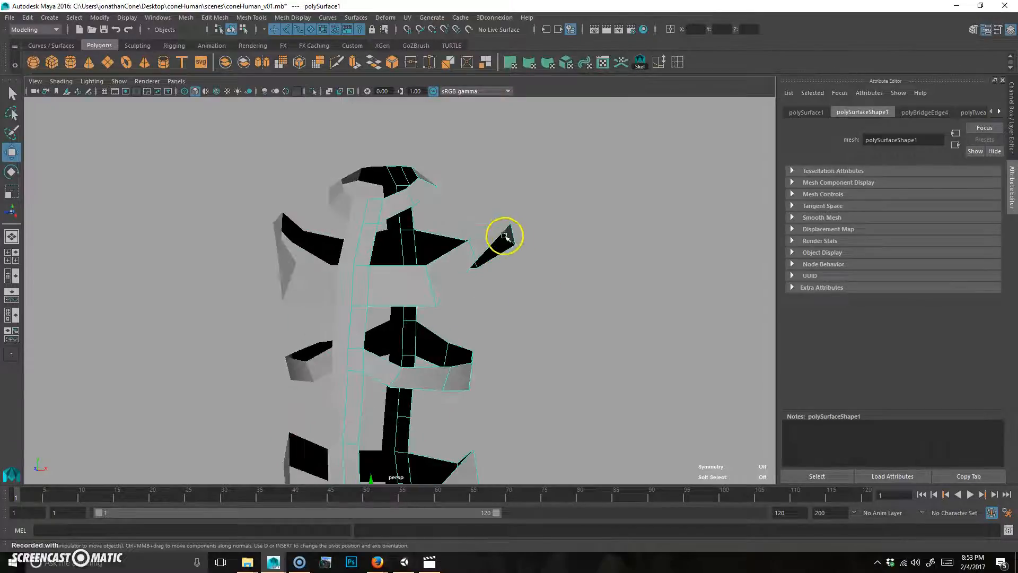
{"action": "left_click_drag", "start_coordinate": [606, 322], "coordinate": [450, 320], "text": "alt"}
{"action": "left_click_drag", "start_coordinate": [452, 385], "coordinate": [434, 303], "text": "alt"}
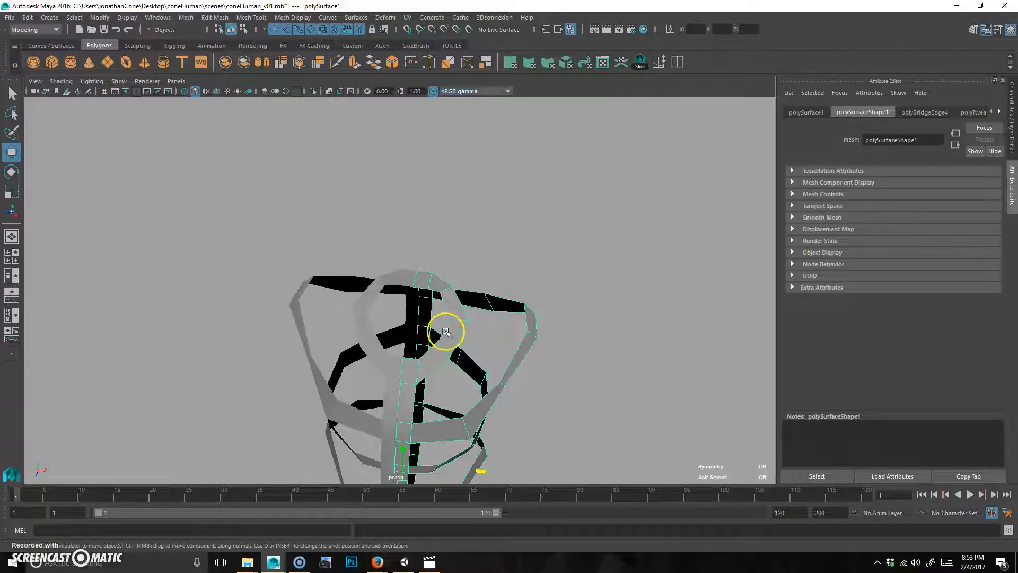
{"action": "left_click_drag", "start_coordinate": [413, 356], "coordinate": [406, 289], "text": "alt"}
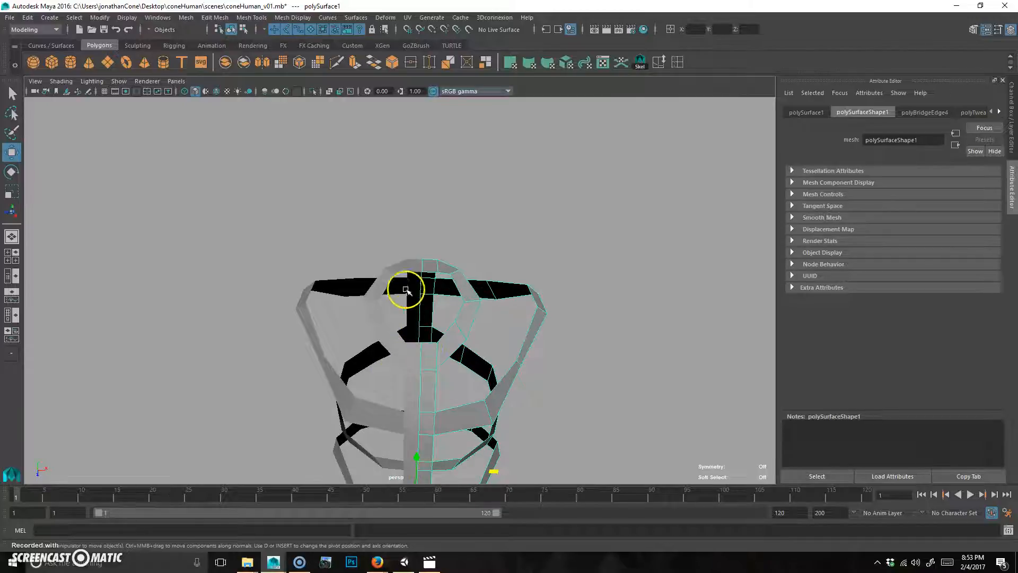
{"action": "left_click_drag", "start_coordinate": [484, 365], "coordinate": [432, 262], "text": "alt"}
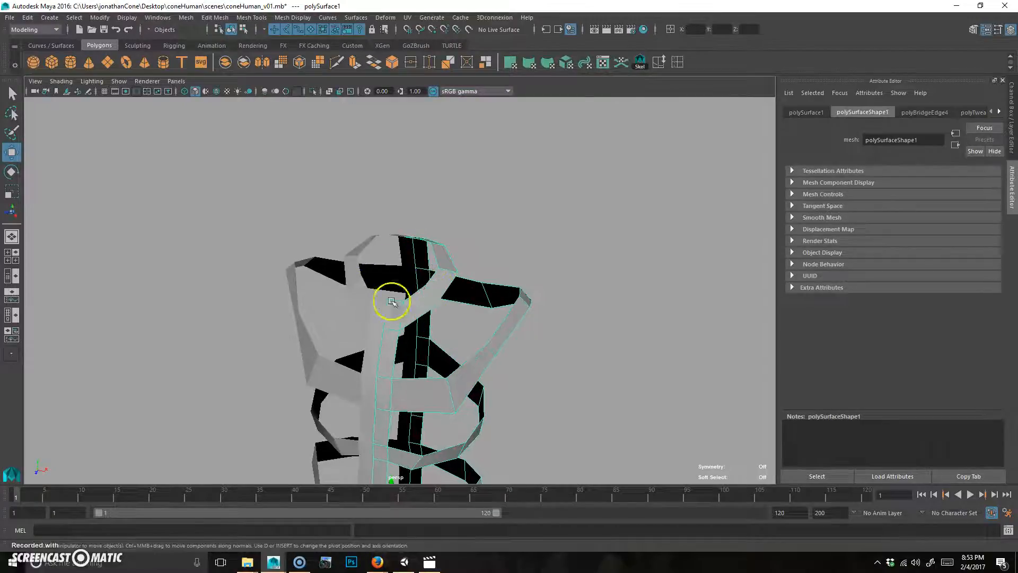
{"action": "left_click_drag", "start_coordinate": [456, 301], "coordinate": [375, 315], "text": "alt"}
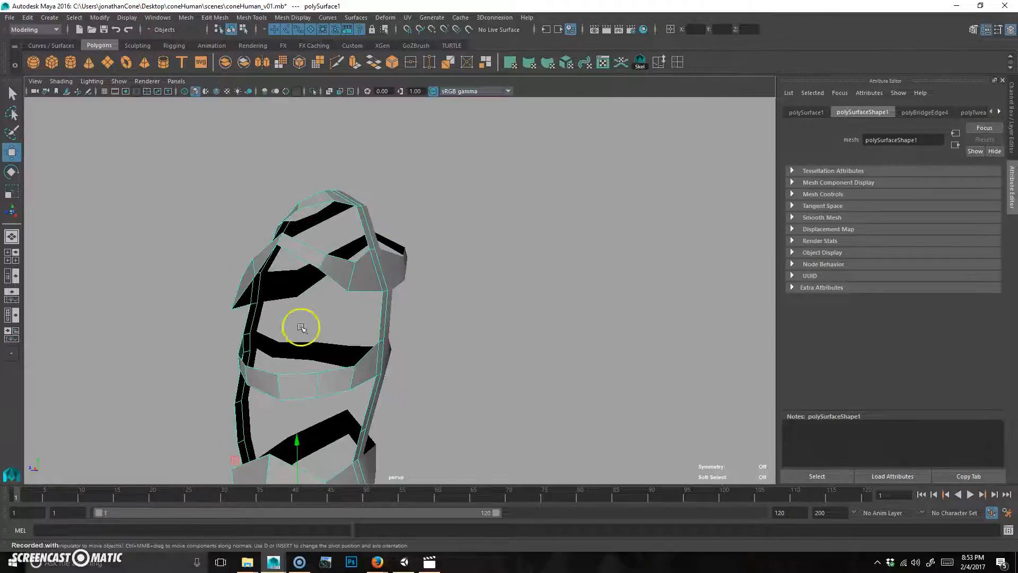
{"action": "left_click_drag", "start_coordinate": [307, 260], "coordinate": [350, 300], "text": "alt"}
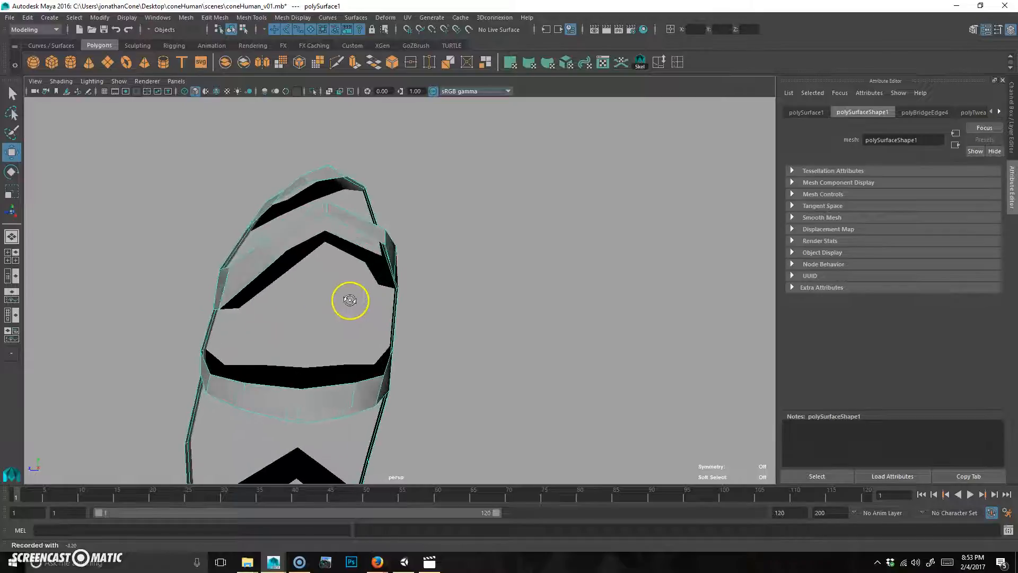
- Bevel the front and back cross edges of the shoulder strip with a fraction of 0.5 and 1 segment
{"action": "right_click_drag", "start_coordinate": [272, 240], "coordinate": [269, 212]}
{"action": "left_click", "coordinate": [255, 271]}
{"action": "mouse_move", "coordinate": [296, 307]}
{"action": "left_mouse_down", "text": "alt"}
{"action": "mouse_move", "coordinate": [318, 311]}
{"action": "mouse_move", "coordinate": [307, 308]}
{"action": "left_mouse_up", "text": "alt"}
{"action": "left_click_drag", "start_coordinate": [415, 279], "coordinate": [257, 268], "text": "alt"}
{"action": "left_click", "coordinate": [293, 301]}
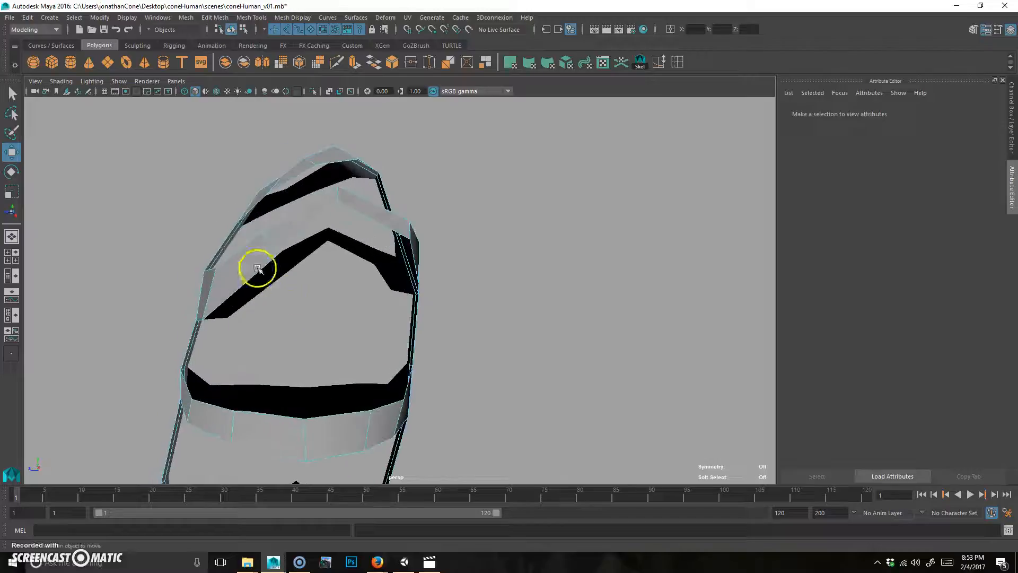
{"action": "left_click", "coordinate": [269, 247]}
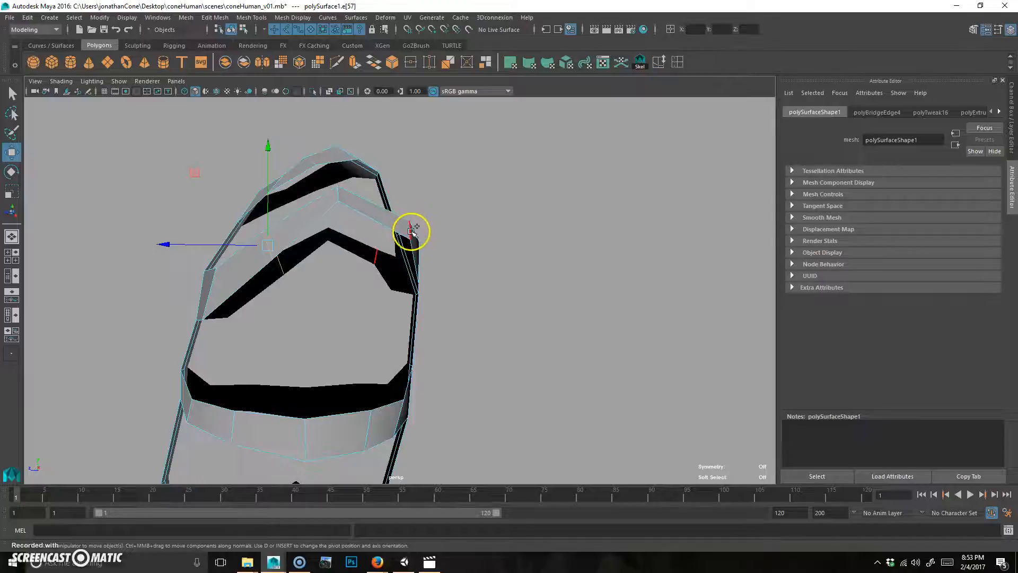
{"action": "left_click_drag", "start_coordinate": [412, 230], "coordinate": [408, 295], "text": "alt"}
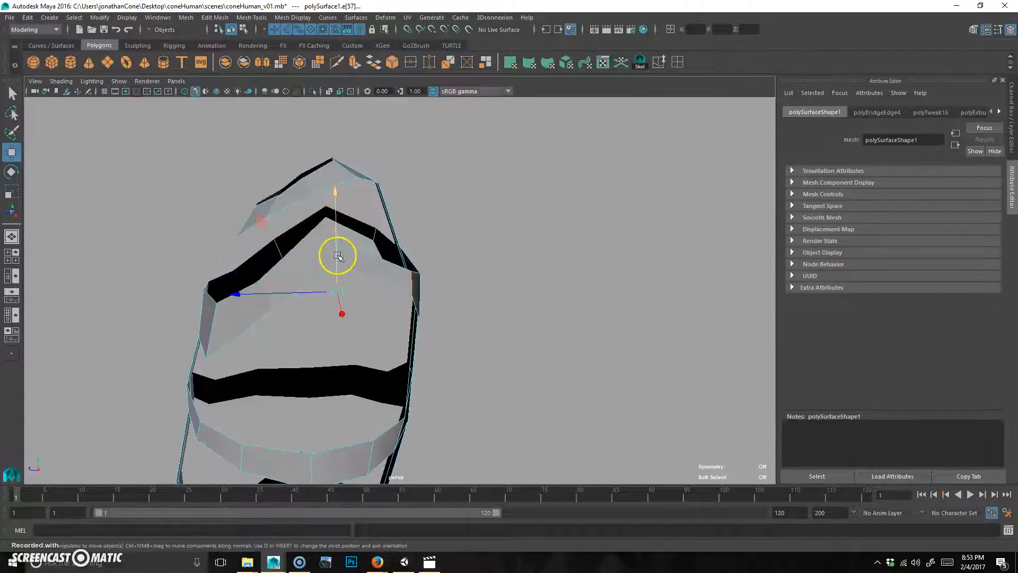
{"action": "key", "text": "space"}
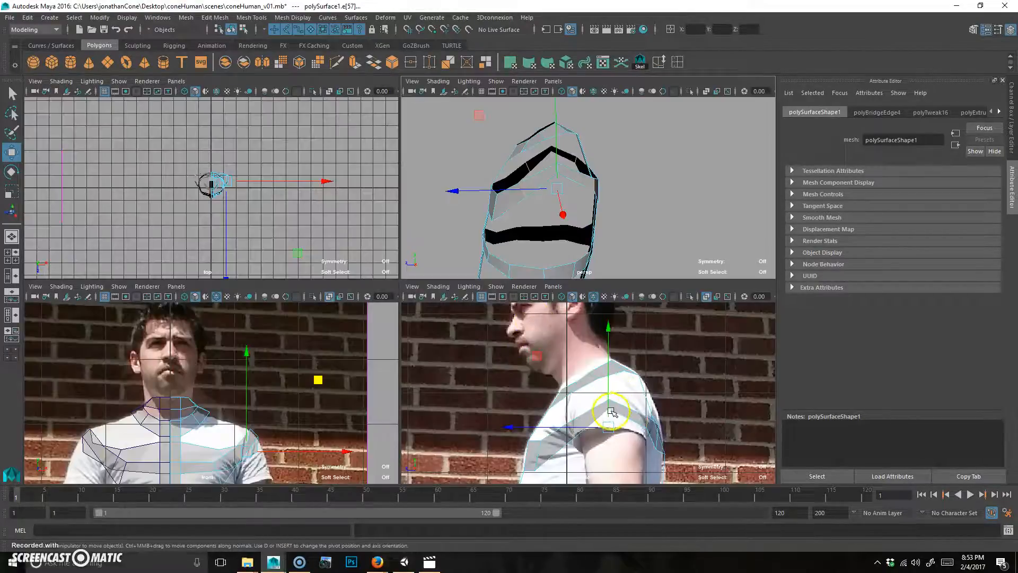
{"action": "key", "text": "space"}
{"action": "left_click_drag", "start_coordinate": [504, 227], "coordinate": [440, 305], "text": "alt"}
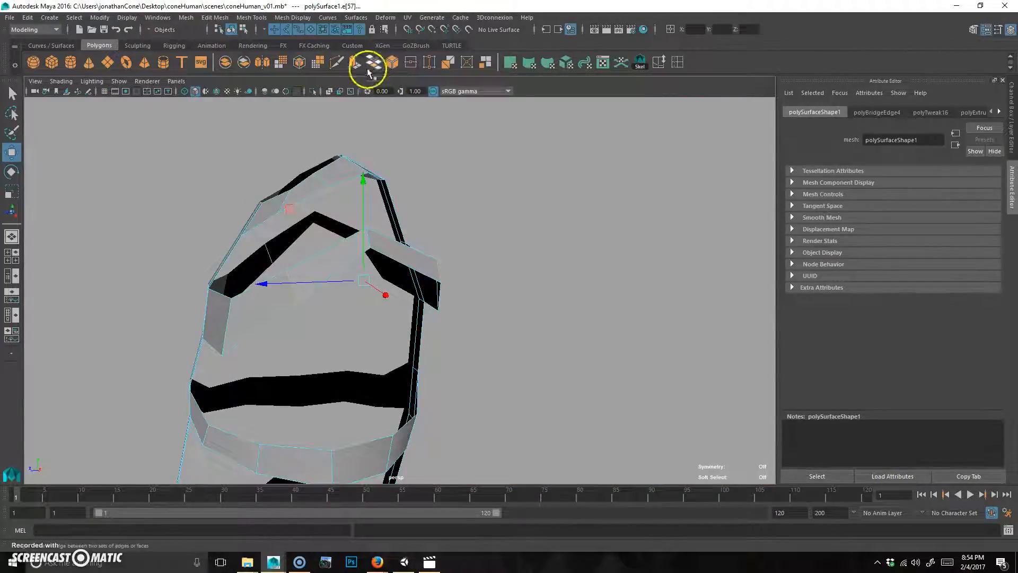
{"action": "left_click", "coordinate": [393, 62]}
{"action": "left_click_drag", "start_coordinate": [520, 345], "coordinate": [430, 339], "text": "alt"}
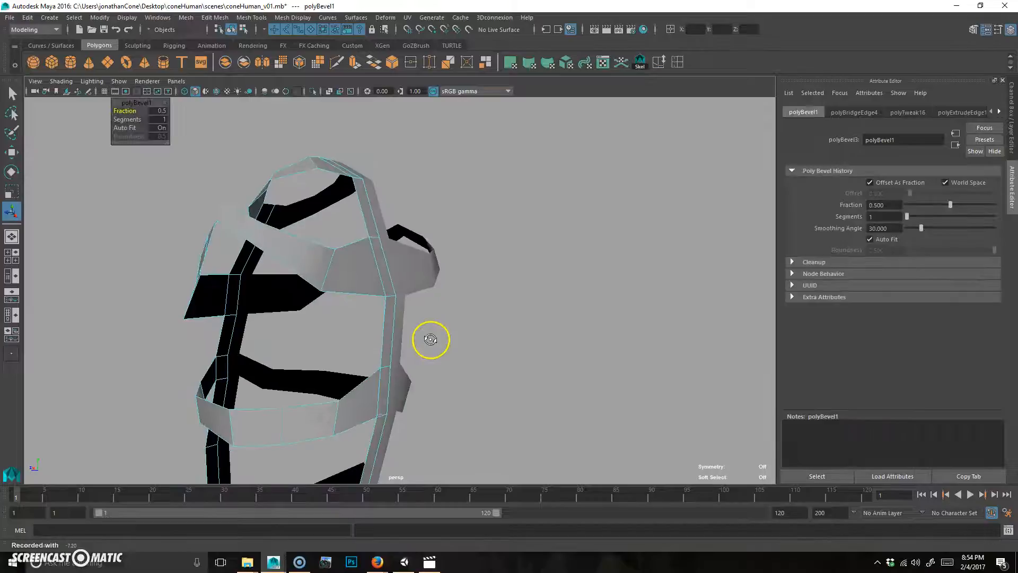
{"action": "left_click_drag", "start_coordinate": [333, 268], "coordinate": [242, 281], "text": "alt"}
- Extrude the lower edge of the front bevel and pull it down and back under the arm in side view
{"action": "left_click", "coordinate": [382, 249]}
{"action": "left_click", "coordinate": [377, 247]}
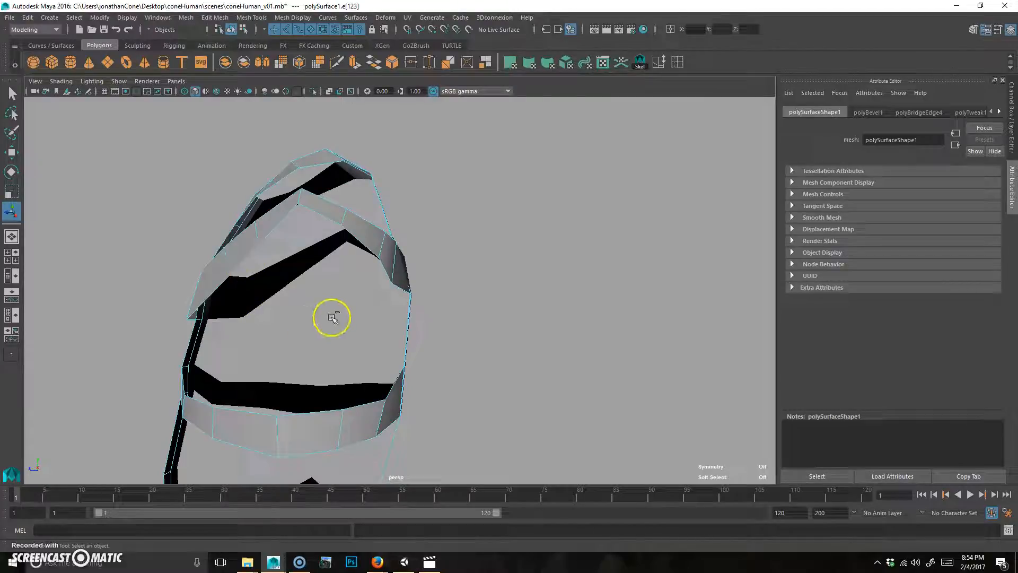
{"action": "key", "text": "ctrl+e"}
{"action": "key", "text": "w"}
{"action": "key", "text": "space"}
{"action": "key", "text": "space"}
{"action": "middle_click_drag", "start_coordinate": [291, 250], "coordinate": [391, 341]}
- Rotate the extruded edge upright in side view and lower it to sit beneath the armpit
{"action": "key", "text": "e"}
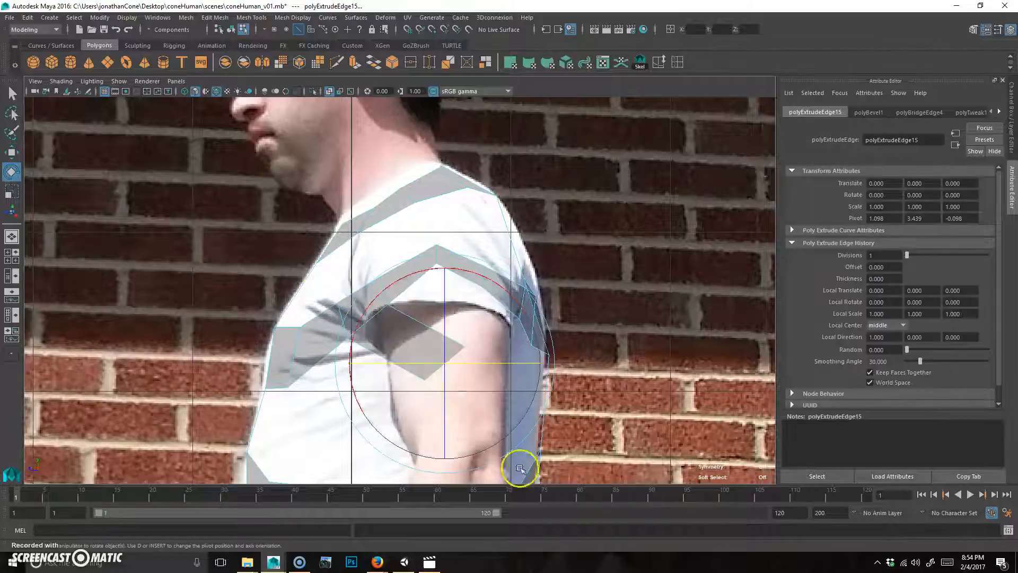
{"action": "left_click_drag", "start_coordinate": [516, 290], "coordinate": [446, 309]}
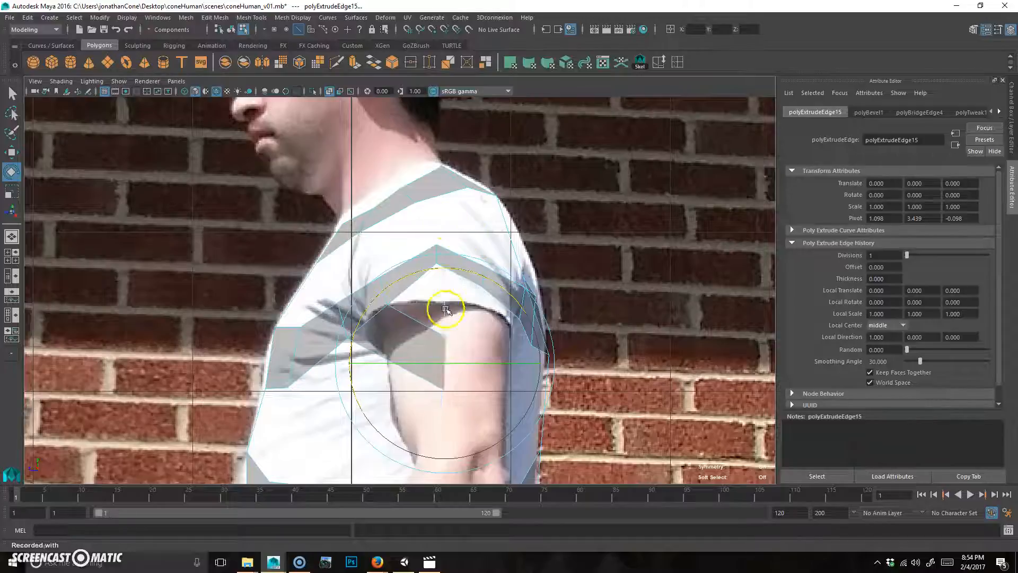
{"action": "left_click_drag", "start_coordinate": [436, 249], "coordinate": [454, 352]}
{"action": "key", "text": "w"}
{"action": "middle_click_drag", "start_coordinate": [379, 290], "coordinate": [386, 333]}
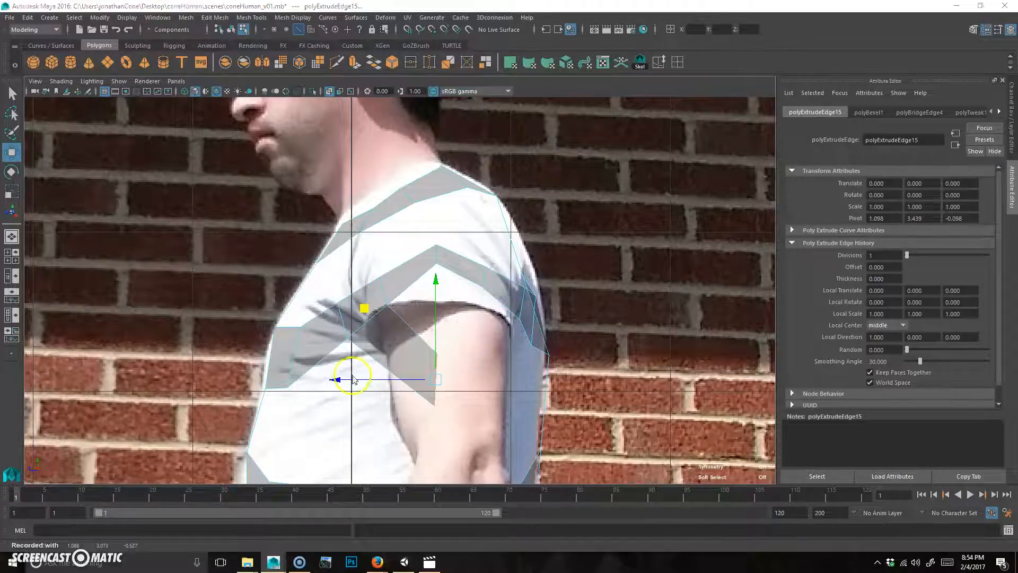
- Shift the extruded edge slightly inward in front view and rotate it to follow the torso's side
{"action": "key", "text": "space"}
{"action": "key", "text": "space"}
{"action": "middle_click_drag", "start_coordinate": [418, 348], "coordinate": [422, 266], "text": "alt"}
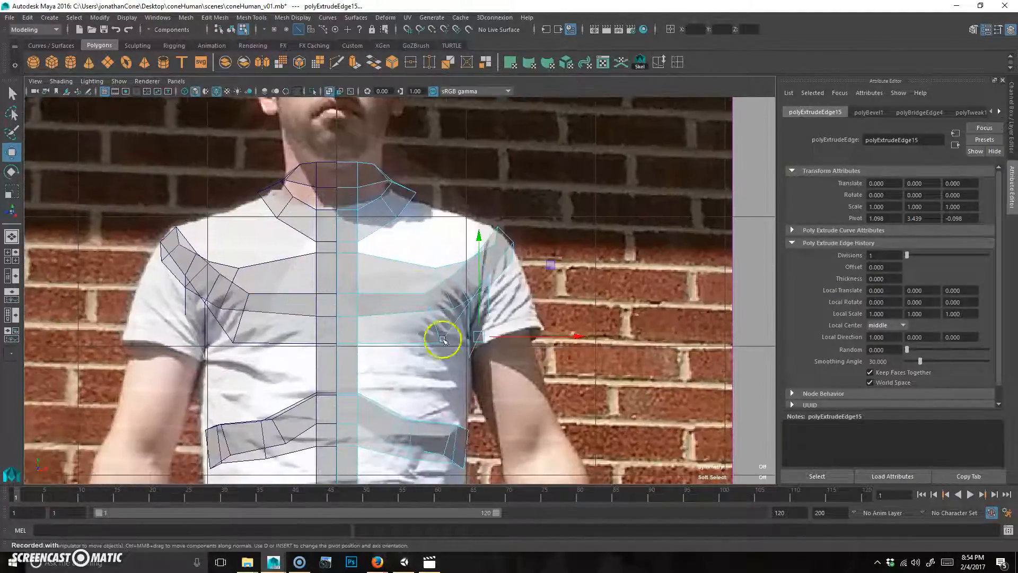
{"action": "key", "text": "e"}
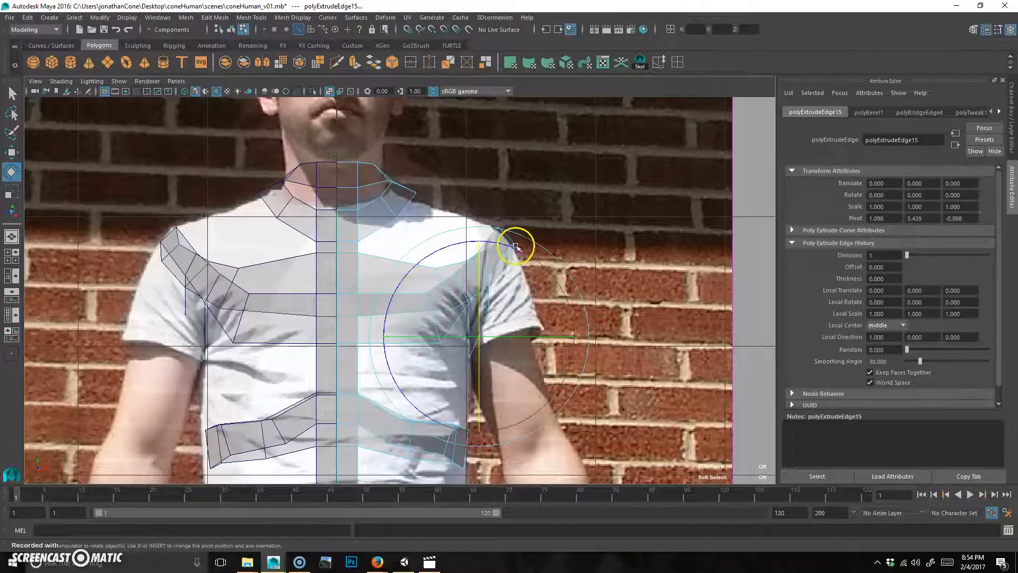
{"action": "key", "text": "w"}
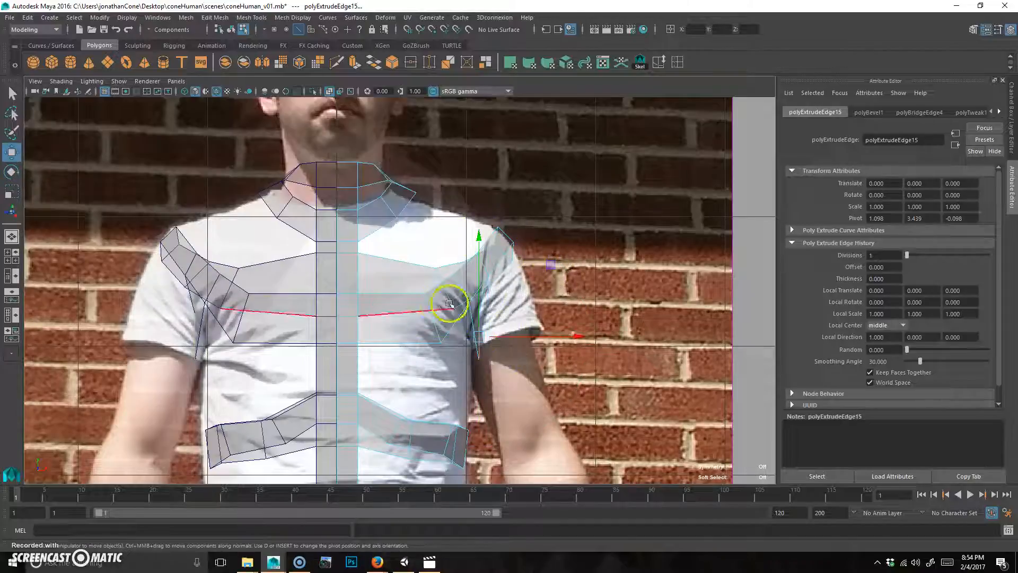
{"action": "middle_click_drag", "start_coordinate": [551, 266], "coordinate": [543, 266]}
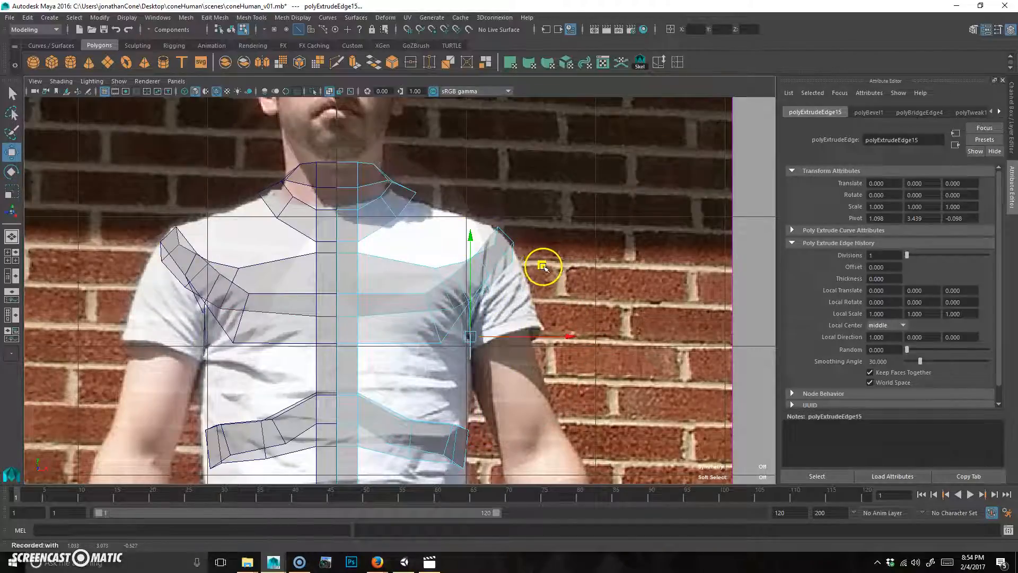
{"action": "key", "text": "e"}
{"action": "left_click_drag", "start_coordinate": [447, 244], "coordinate": [449, 243]}
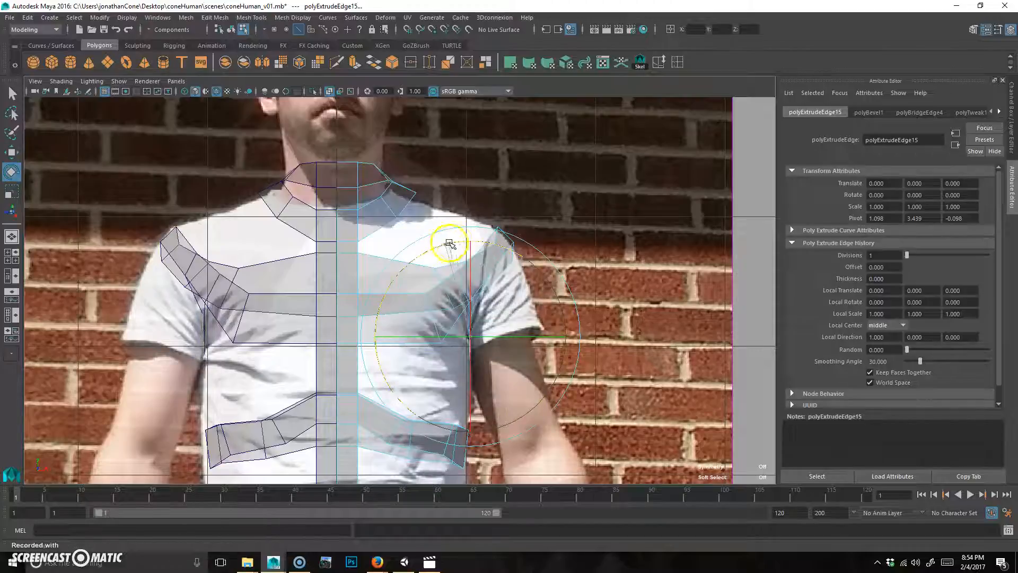
- Bridge the extruded underarm edge to the lower edge of the back bevel to close the armhole loop
{"action": "left_click_drag", "start_coordinate": [681, 163], "coordinate": [377, 158], "text": "alt"}
{"action": "key", "text": "q"}
{"action": "left_click", "coordinate": [322, 290]}
{"action": "key", "text": "g"}
{"action": "left_click_drag", "start_coordinate": [419, 308], "coordinate": [521, 307], "text": "alt"}
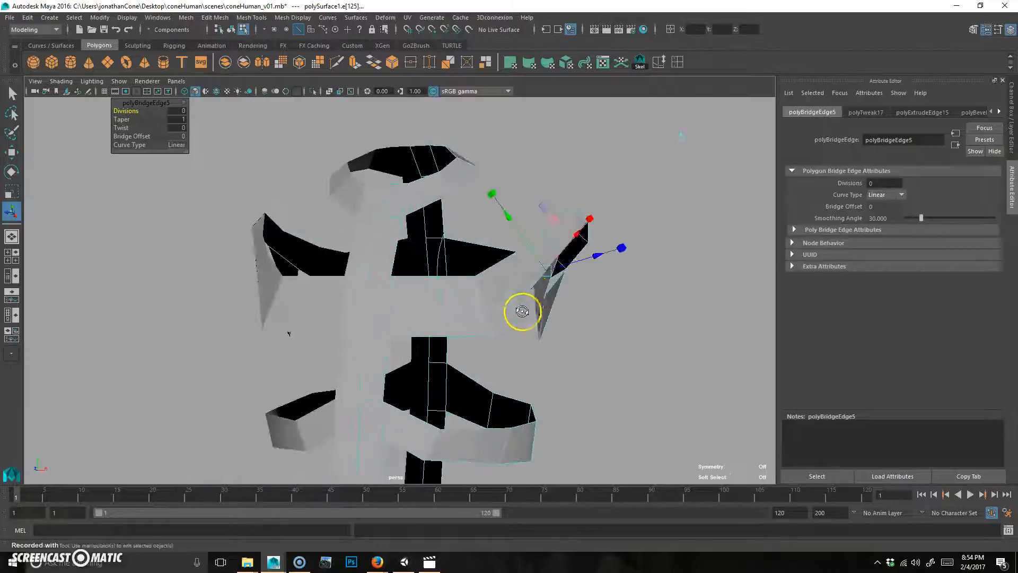
{"action": "left_click_drag", "start_coordinate": [595, 236], "coordinate": [576, 295], "text": "alt"}
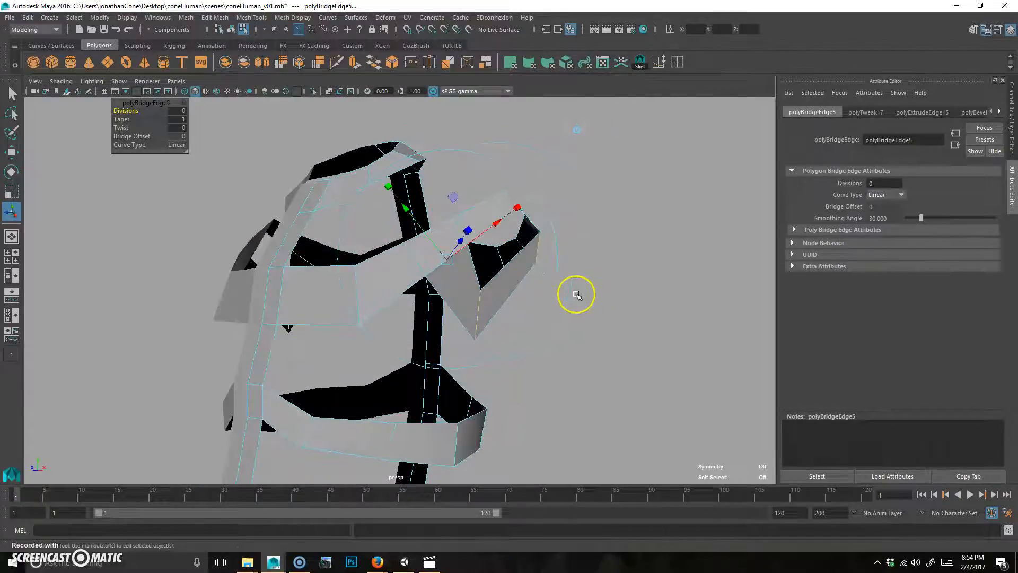
- Select the open border edge loop below the hip strip that outlines the leg opening
{"action": "left_click_drag", "start_coordinate": [541, 211], "coordinate": [596, 325], "text": "alt"}
{"action": "left_click_drag", "start_coordinate": [569, 392], "coordinate": [456, 347], "text": "alt"}
{"action": "left_click", "coordinate": [514, 334]}
{"action": "left_click_drag", "start_coordinate": [379, 368], "coordinate": [414, 322], "text": "alt"}
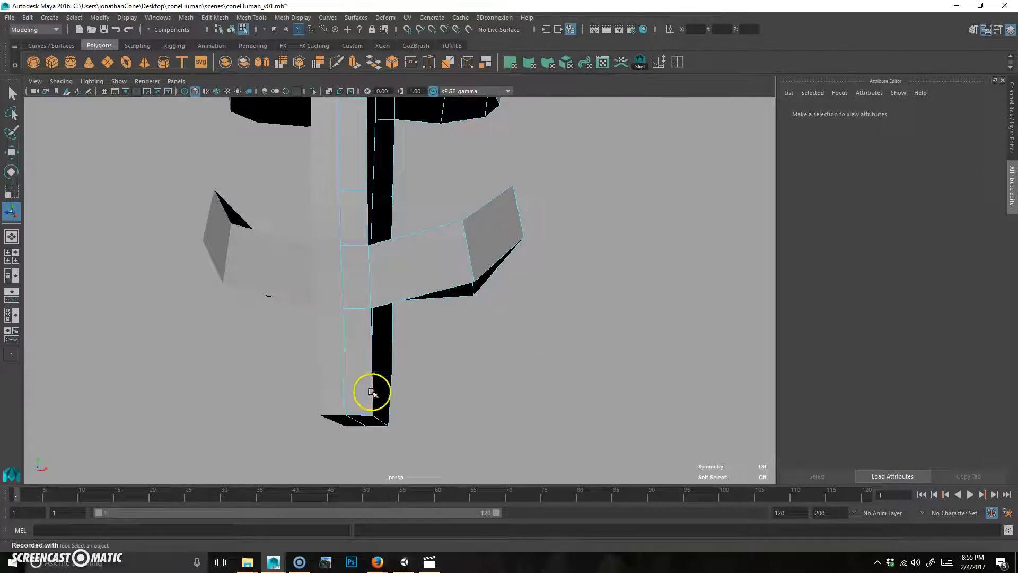
{"action": "left_click_drag", "start_coordinate": [361, 383], "coordinate": [341, 376], "text": "alt"}
{"action": "left_click_drag", "start_coordinate": [424, 385], "coordinate": [474, 369], "text": "alt"}
{"action": "left_click", "coordinate": [451, 344]}
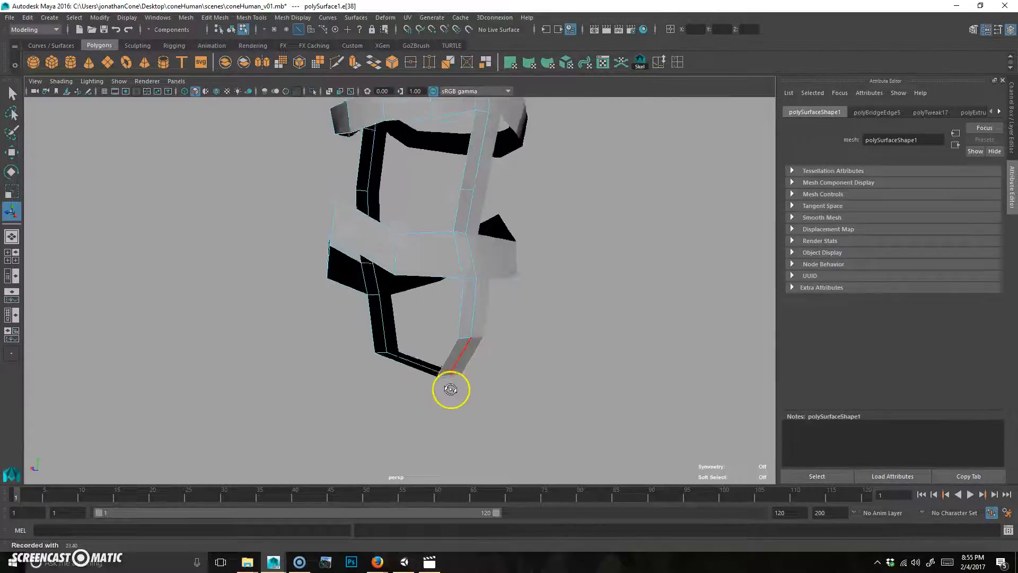
{"action": "left_click", "coordinate": [460, 311]}
{"action": "left_click_drag", "start_coordinate": [459, 312], "coordinate": [491, 333], "text": "alt"}
{"action": "left_click_drag", "start_coordinate": [573, 358], "coordinate": [444, 320], "text": "alt"}
{"action": "left_click", "coordinate": [457, 276]}
{"action": "left_click", "coordinate": [355, 62]}
{"action": "left_click_drag", "start_coordinate": [373, 111], "coordinate": [457, 364], "text": "alt"}
{"action": "left_click_drag", "start_coordinate": [407, 401], "coordinate": [543, 416], "text": "alt"}
{"action": "left_click_drag", "start_coordinate": [419, 278], "coordinate": [457, 249], "text": "alt"}
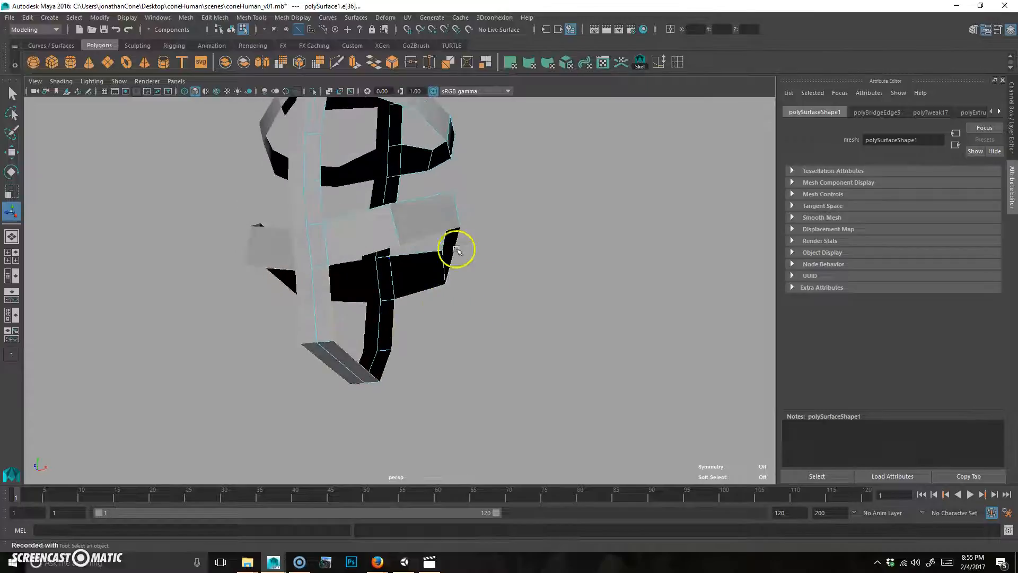
- Turn on the Poly Count heads-up display
{"action": "left_click", "coordinate": [114, 17]}
{"action": "mouse_move", "coordinate": [159, 55]}
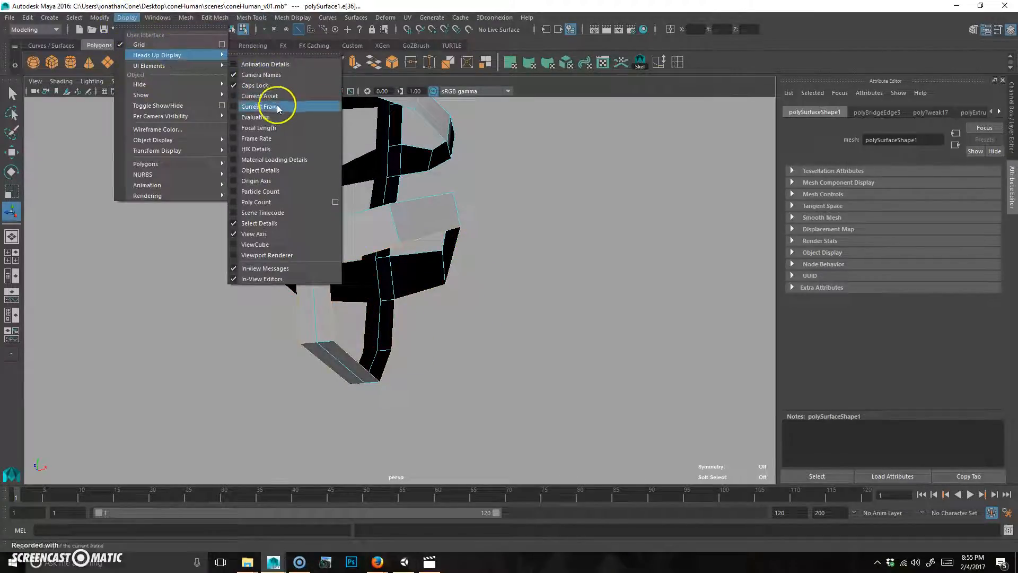
{"action": "left_click", "coordinate": [271, 201]}
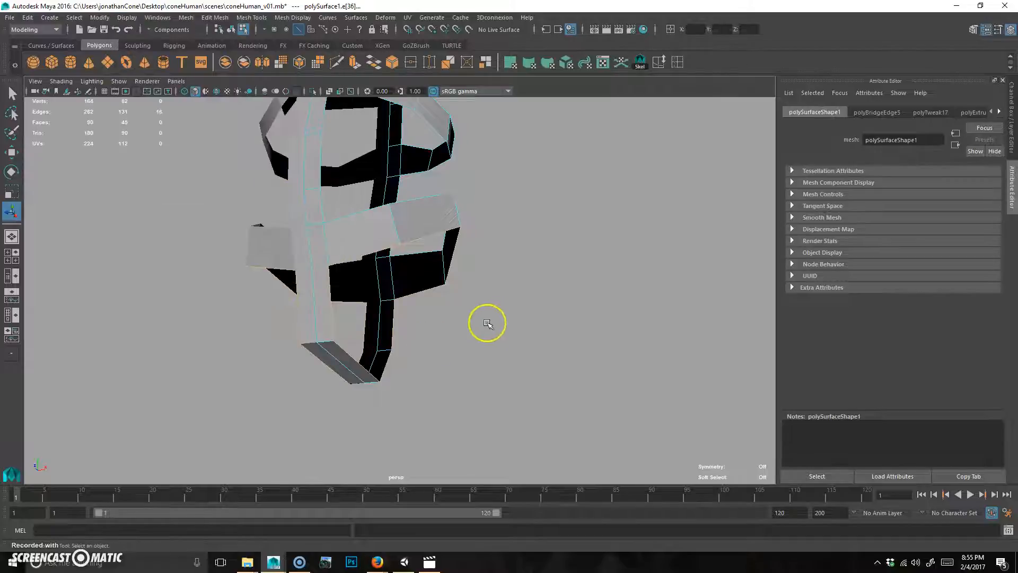
- Extrude the leg-opening border edges and move the extrusion outward and down from the hip
{"action": "left_click", "coordinate": [410, 347]}
{"action": "double_click", "coordinate": [410, 303]}
{"action": "left_click_drag", "start_coordinate": [418, 292], "coordinate": [514, 351], "text": "alt"}
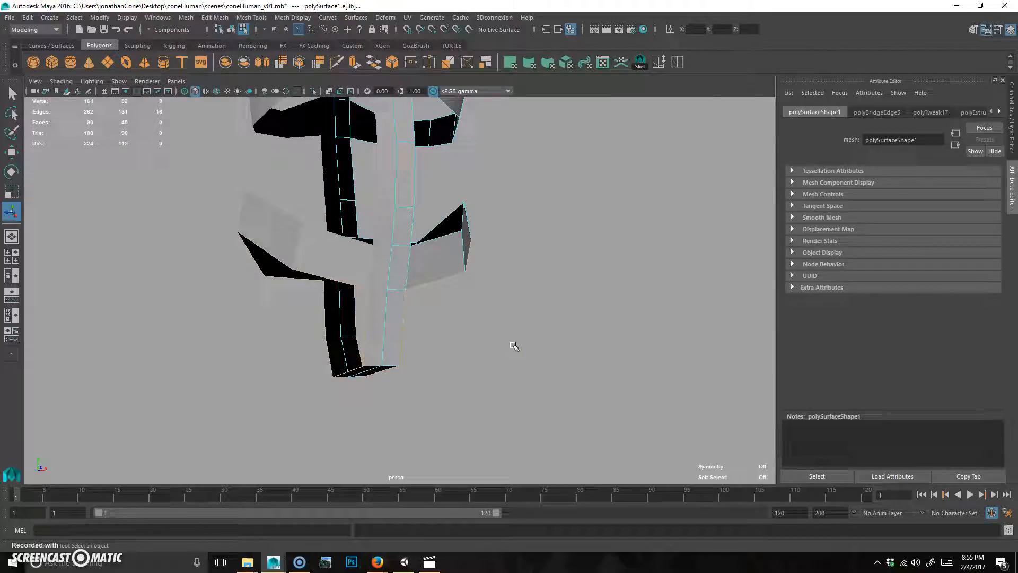
{"action": "left_click_drag", "start_coordinate": [514, 346], "coordinate": [467, 334], "text": "alt"}
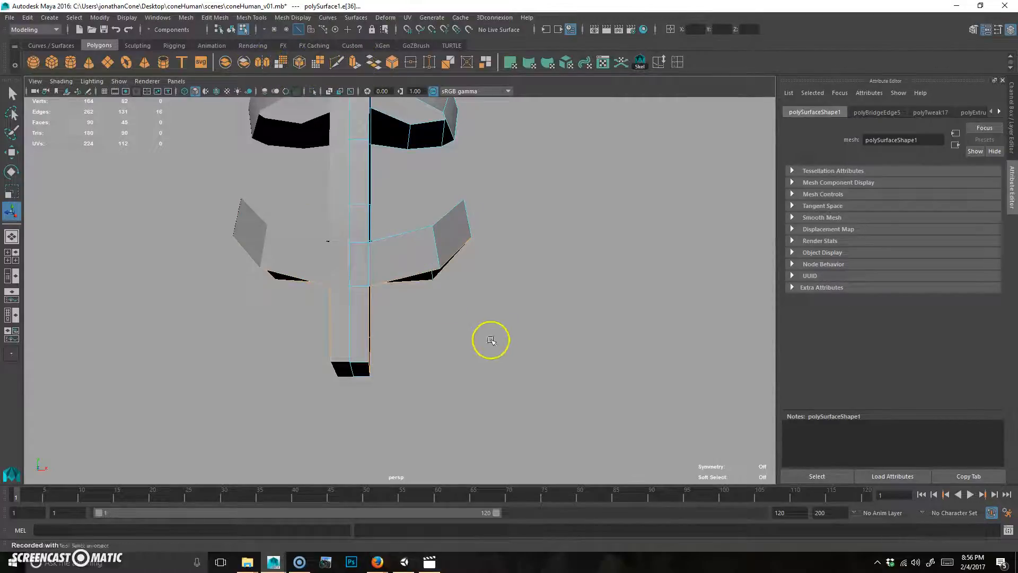
{"action": "left_click_drag", "start_coordinate": [491, 340], "coordinate": [467, 273], "text": "alt"}
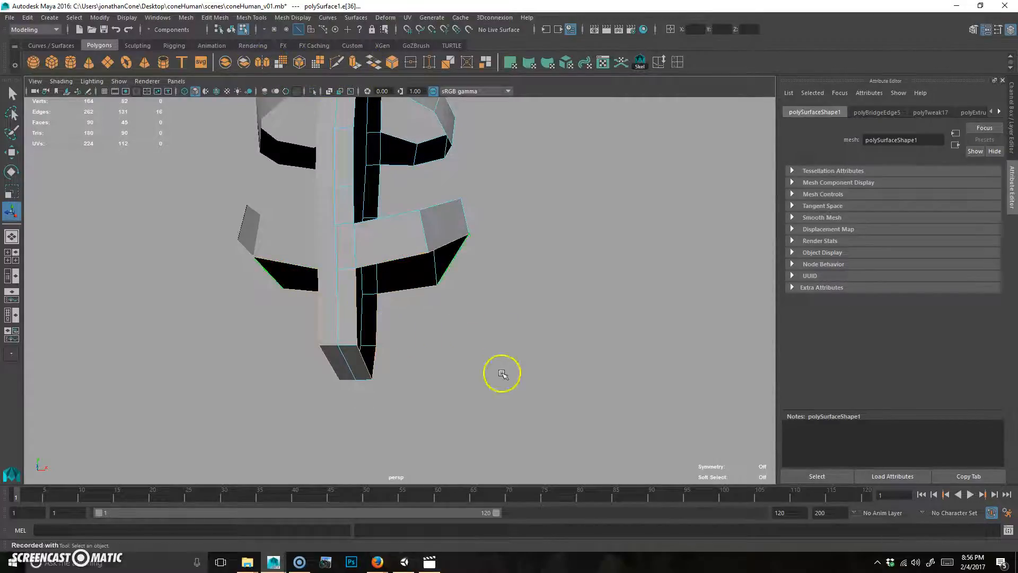
{"action": "key", "text": "ctrl+e"}
{"action": "left_click_drag", "start_coordinate": [438, 406], "coordinate": [423, 391], "text": "alt"}
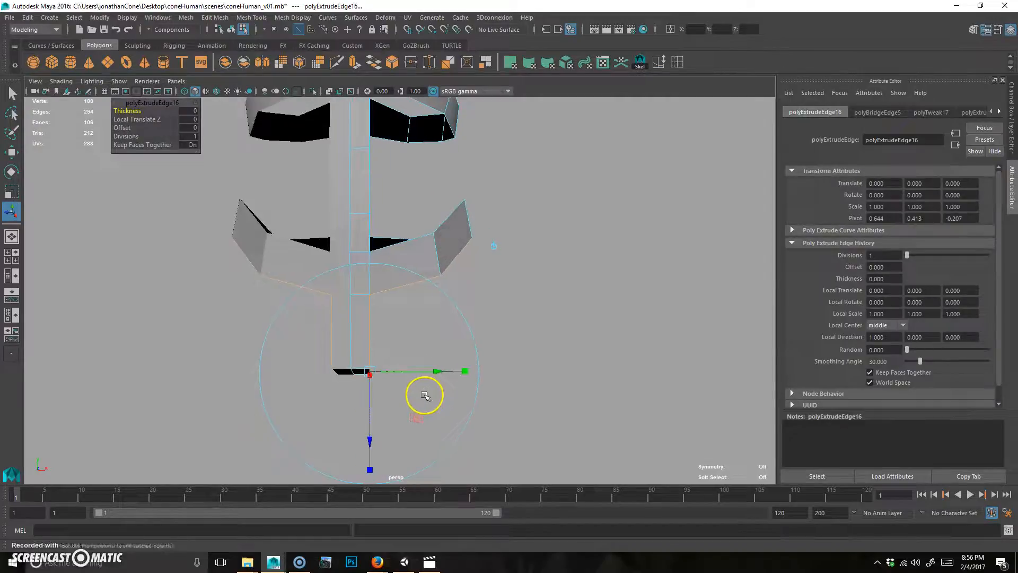
{"action": "key", "text": "w"}
{"action": "middle_click_drag", "start_coordinate": [498, 252], "coordinate": [538, 300]}
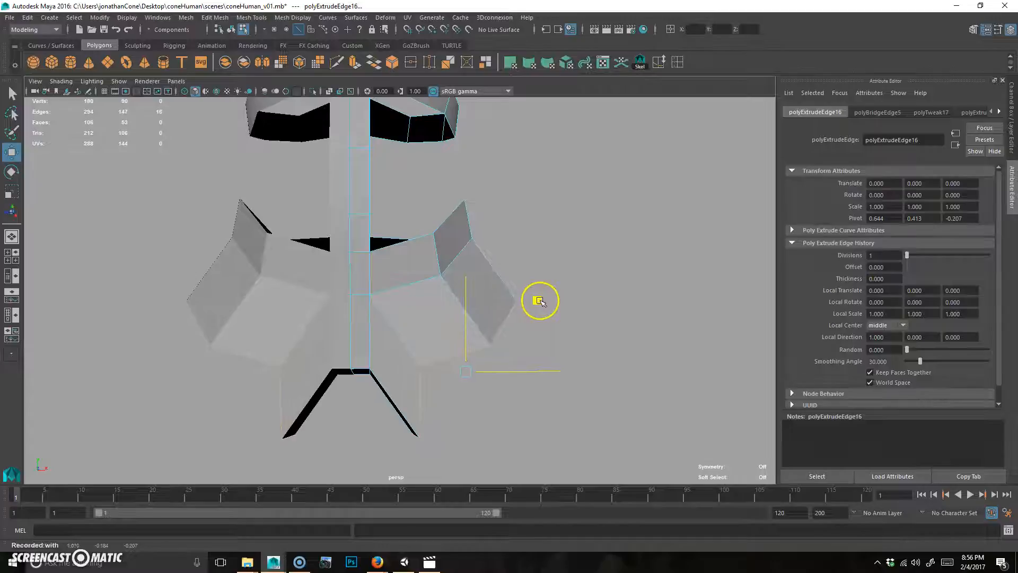
{"action": "middle_click_drag", "start_coordinate": [502, 378], "coordinate": [502, 357], "text": "alt"}
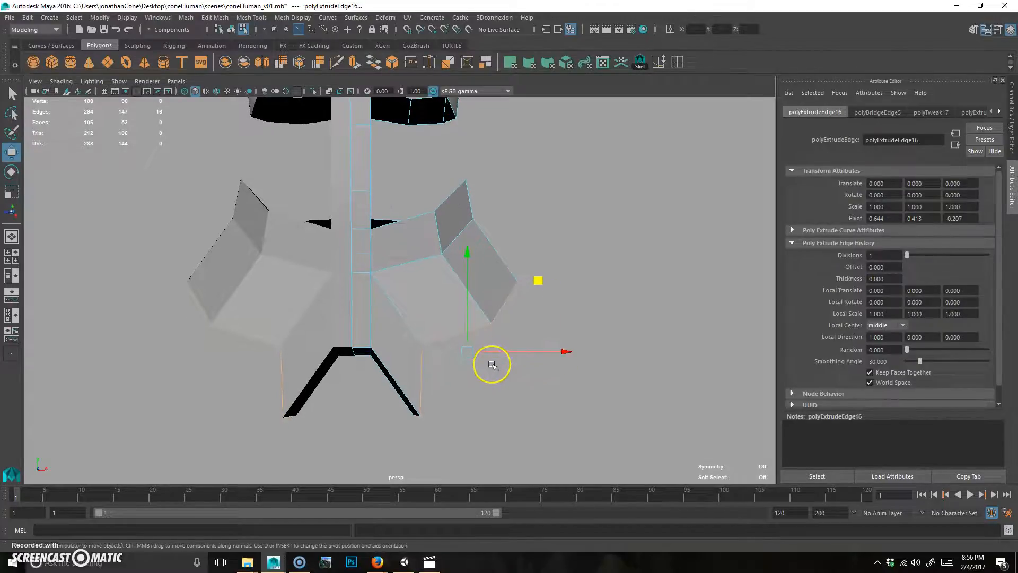
- Angle the manipulator axis diagonally in front view and scale the extruded edges flat into a slanted line from hip to crotch
{"action": "key", "text": "e"}
{"action": "left_click_drag", "start_coordinate": [504, 380], "coordinate": [514, 381], "text": "alt"}
{"action": "key", "text": "space"}
{"action": "key", "text": "space"}
{"action": "middle_click_drag", "start_coordinate": [432, 466], "coordinate": [443, 275], "text": "alt"}
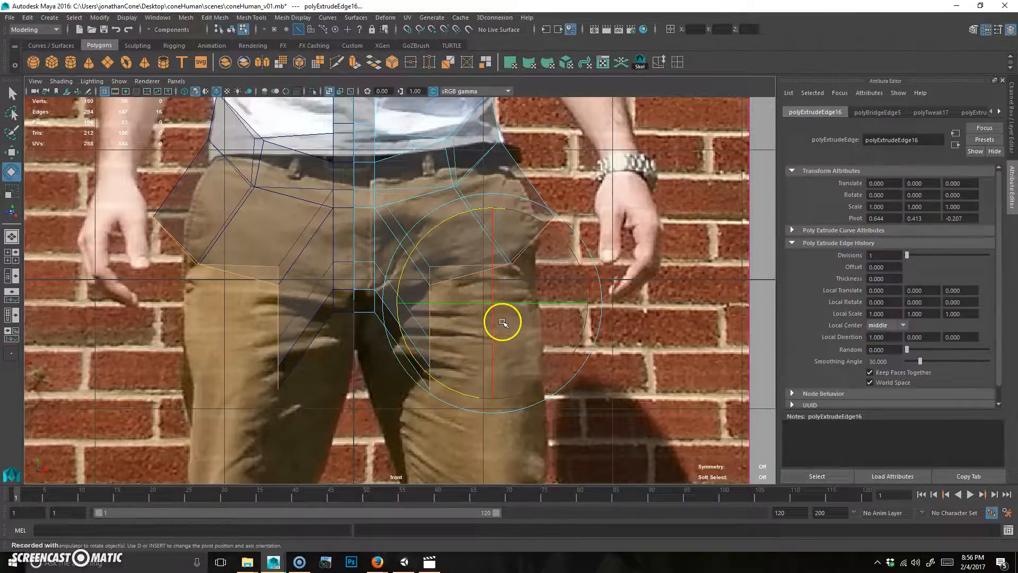
{"action": "key", "text": "d"}
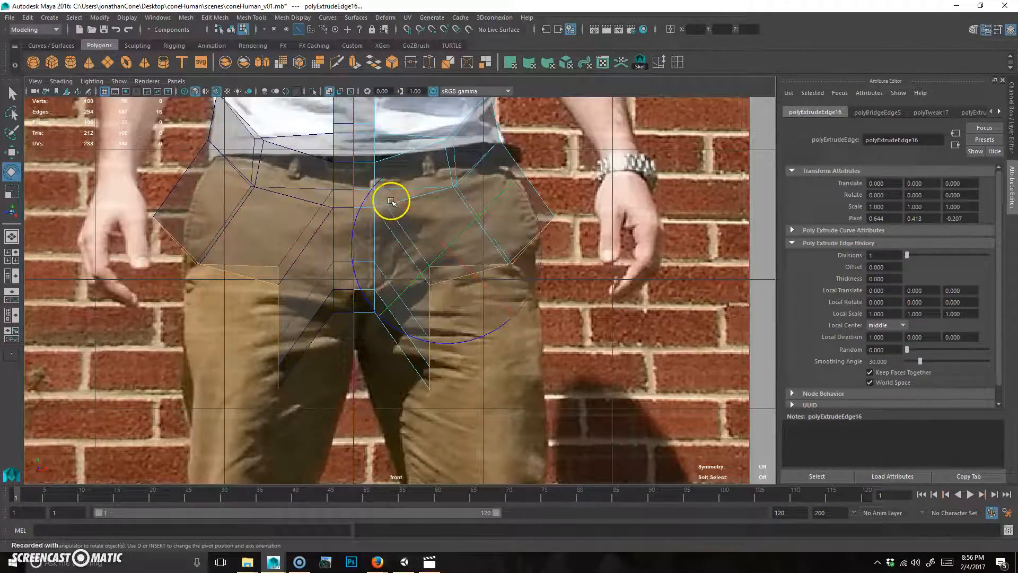
{"action": "key", "text": "r"}
{"action": "left_click_drag", "start_coordinate": [380, 181], "coordinate": [449, 253]}
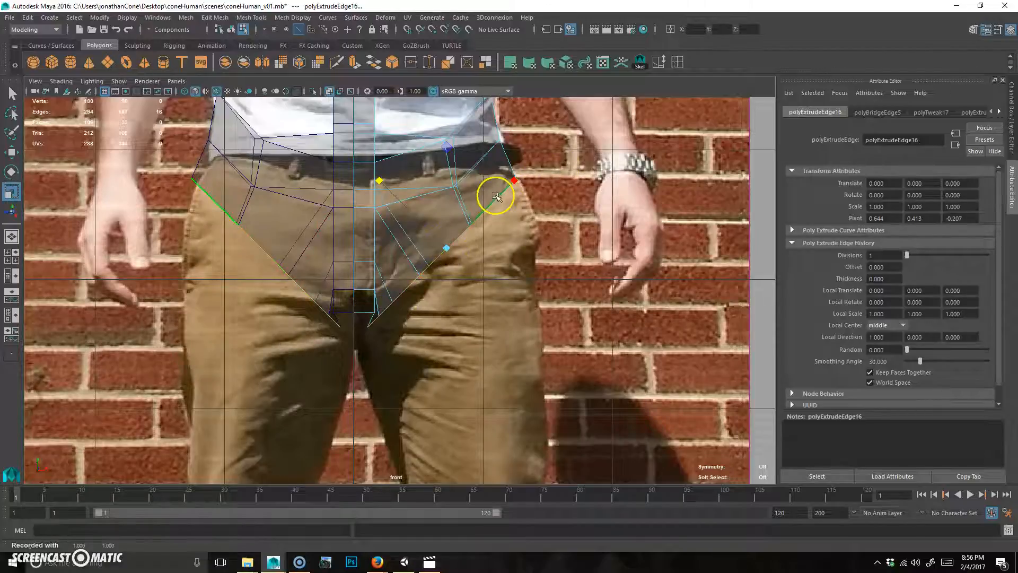
- Switch to vertex editing and reposition the lowest crotch vertices near the centre line in front view
{"action": "right_click_drag", "start_coordinate": [392, 295], "coordinate": [342, 355]}
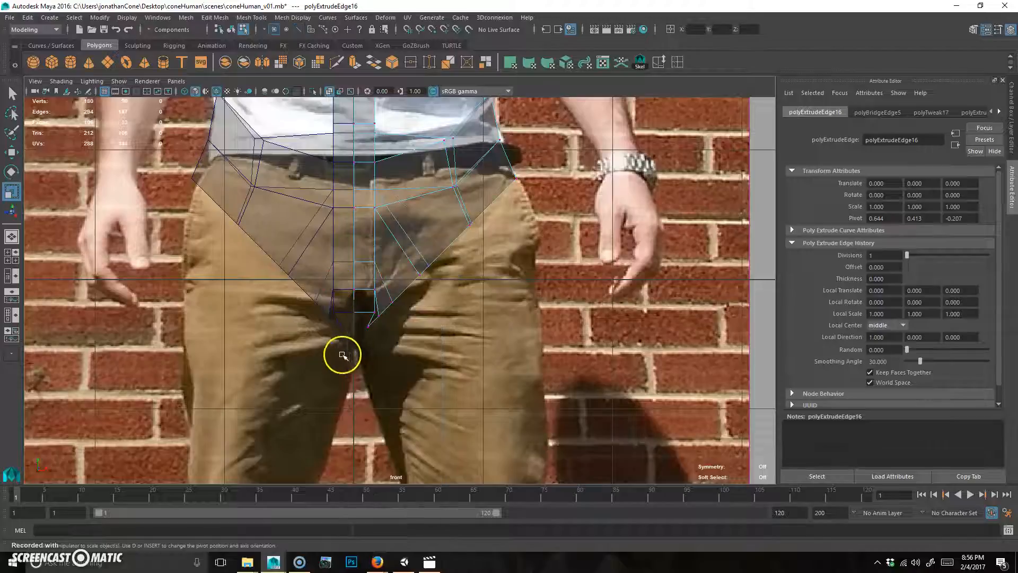
{"action": "left_click_drag", "start_coordinate": [388, 324], "coordinate": [359, 342]}
{"action": "key", "text": "w"}
{"action": "middle_click_drag", "start_coordinate": [431, 259], "coordinate": [440, 256]}
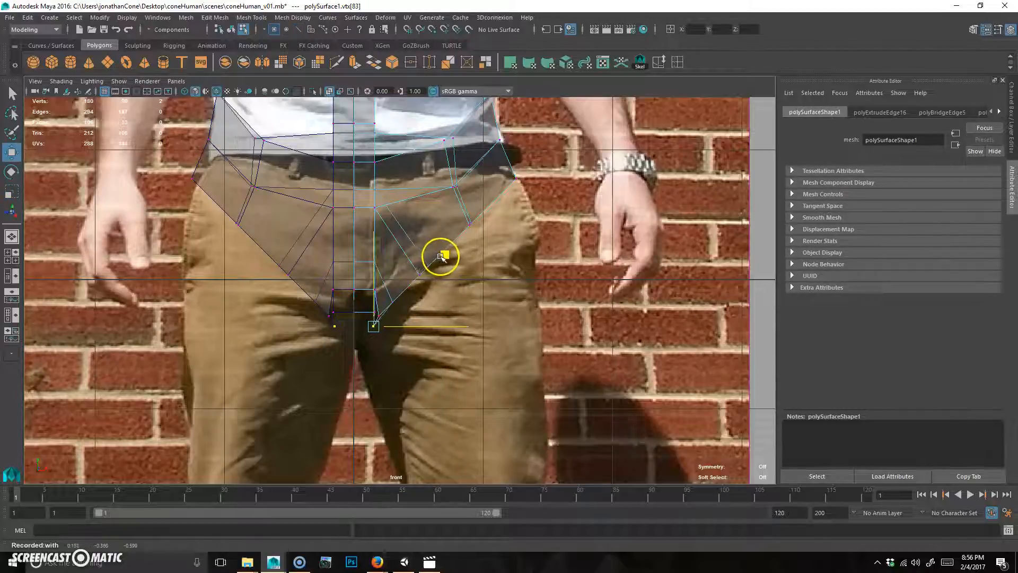
{"action": "scroll", "coordinate": [343, 342], "scroll_direction": "up", "scroll_amount": 3}
{"action": "left_click_drag", "start_coordinate": [374, 293], "coordinate": [374, 291]}
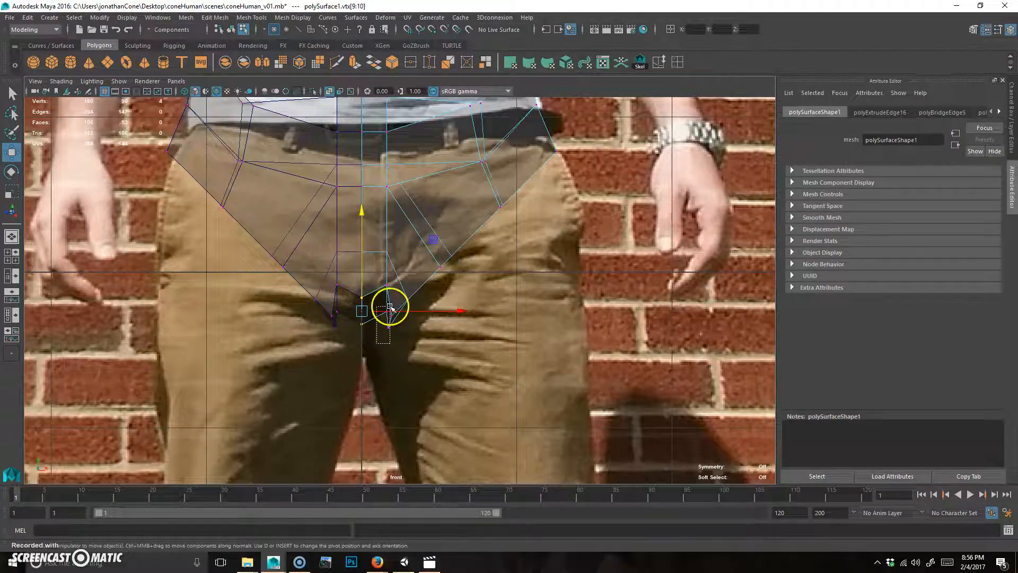
{"action": "left_click_drag", "start_coordinate": [464, 249], "coordinate": [454, 246]}
{"action": "key", "text": "ctrl+z"}
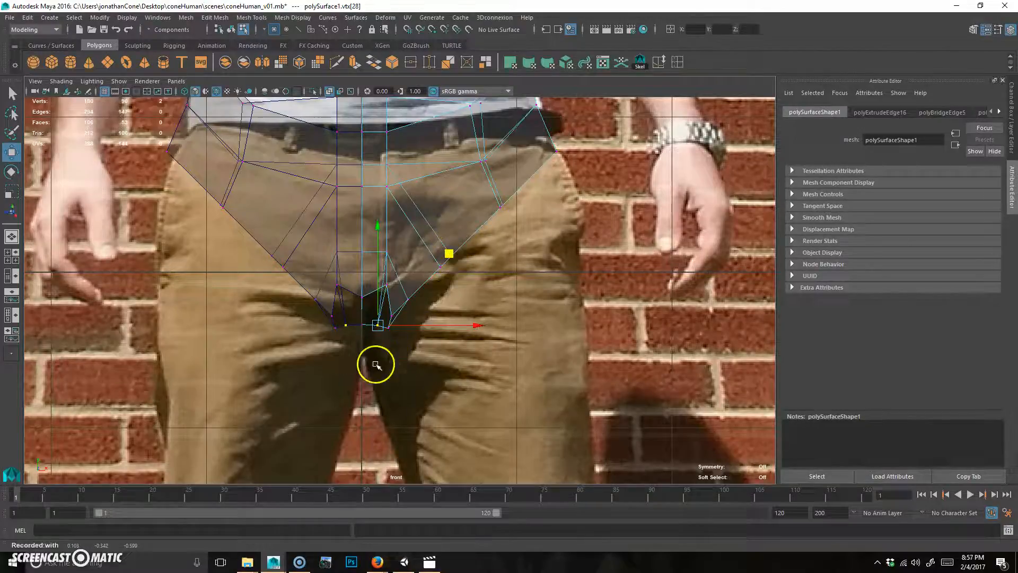
- Move the two lowest outer crotch vertices slightly down and inward in front view
{"action": "left_click_drag", "start_coordinate": [417, 321], "coordinate": [394, 384]}
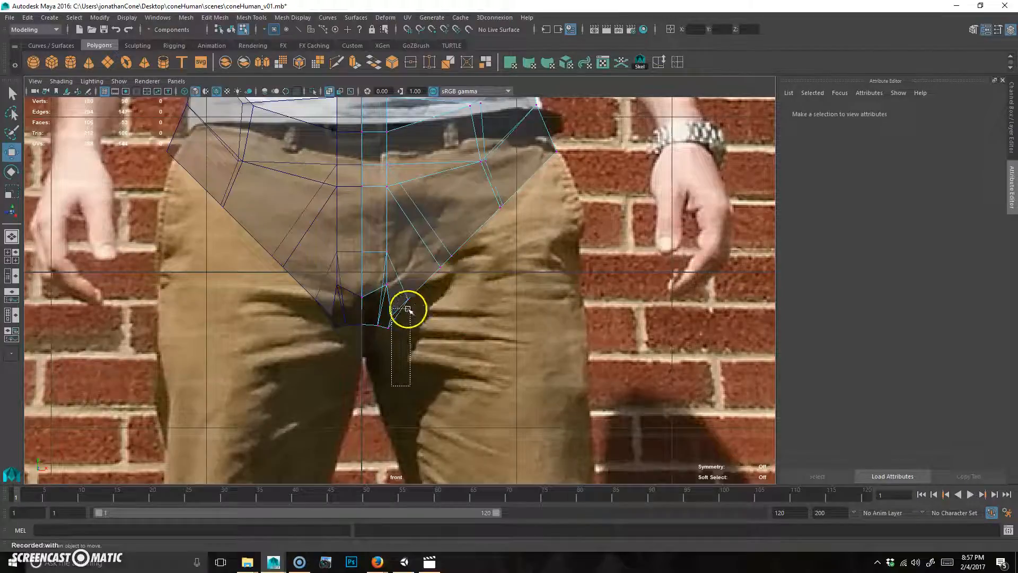
{"action": "left_click_drag", "start_coordinate": [386, 308], "coordinate": [385, 307]}
{"action": "left_click_drag", "start_coordinate": [460, 251], "coordinate": [453, 263]}
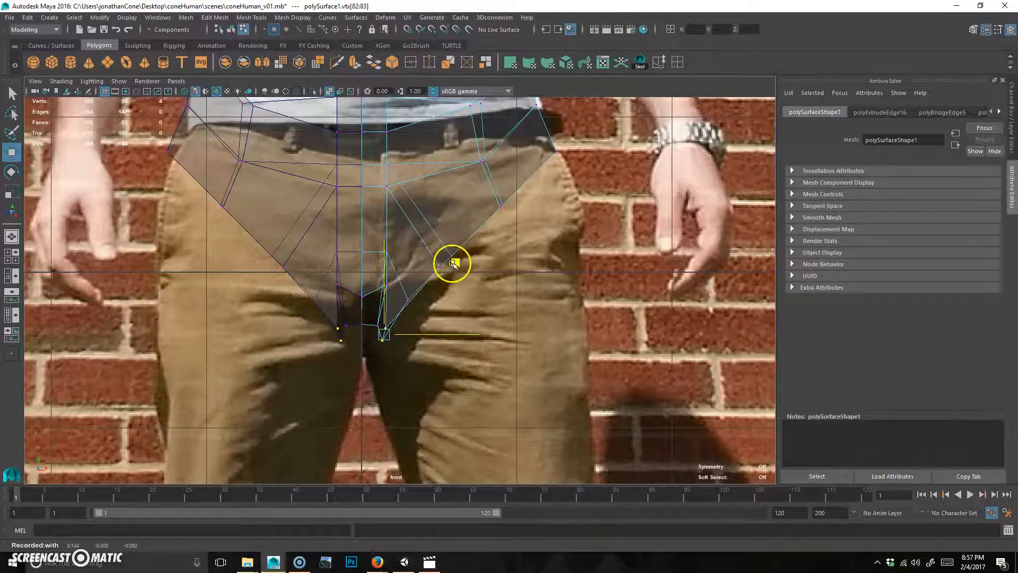
- Examine the leg opening and torso strips from several angles in the perspective view
{"action": "key", "text": "space"}
{"action": "key", "text": "space"}
{"action": "left_click_drag", "start_coordinate": [588, 279], "coordinate": [341, 364], "text": "alt"}
{"action": "left_click", "coordinate": [413, 335]}
{"action": "left_click_drag", "start_coordinate": [387, 313], "coordinate": [362, 336], "text": "alt"}
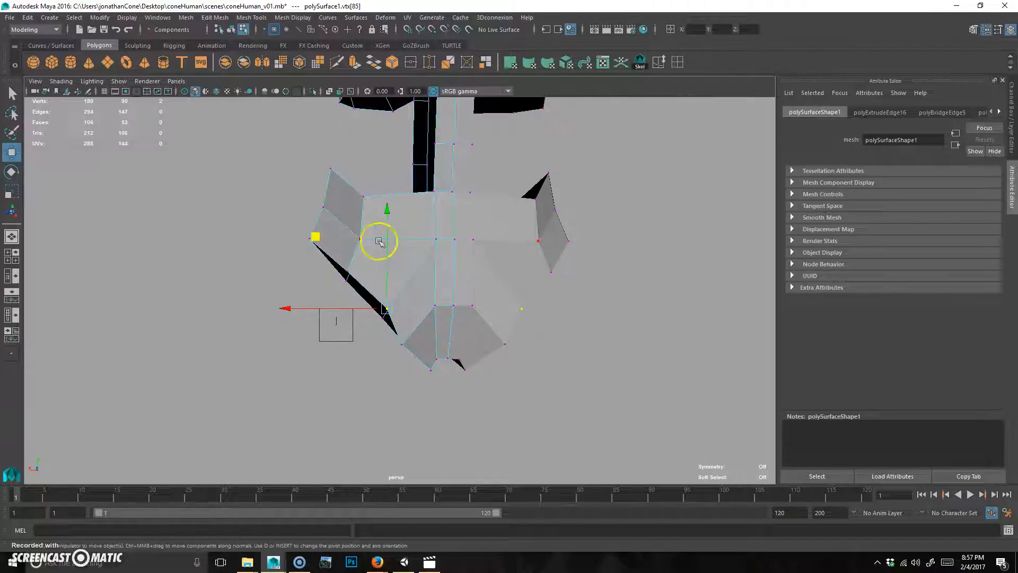
{"action": "left_click_drag", "start_coordinate": [303, 243], "coordinate": [354, 291], "text": "alt"}
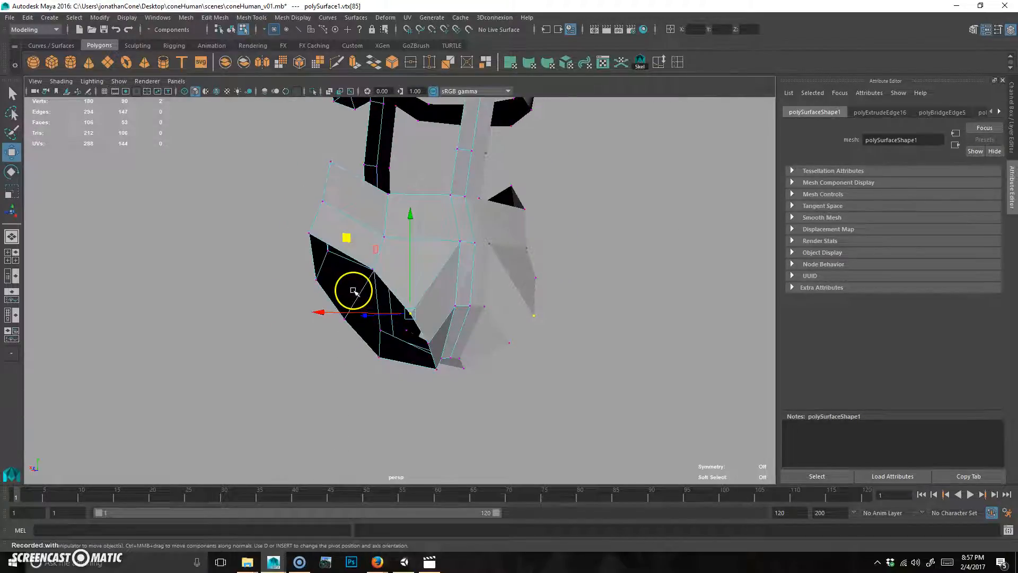
{"action": "left_click_drag", "start_coordinate": [386, 361], "coordinate": [495, 325], "text": "alt"}
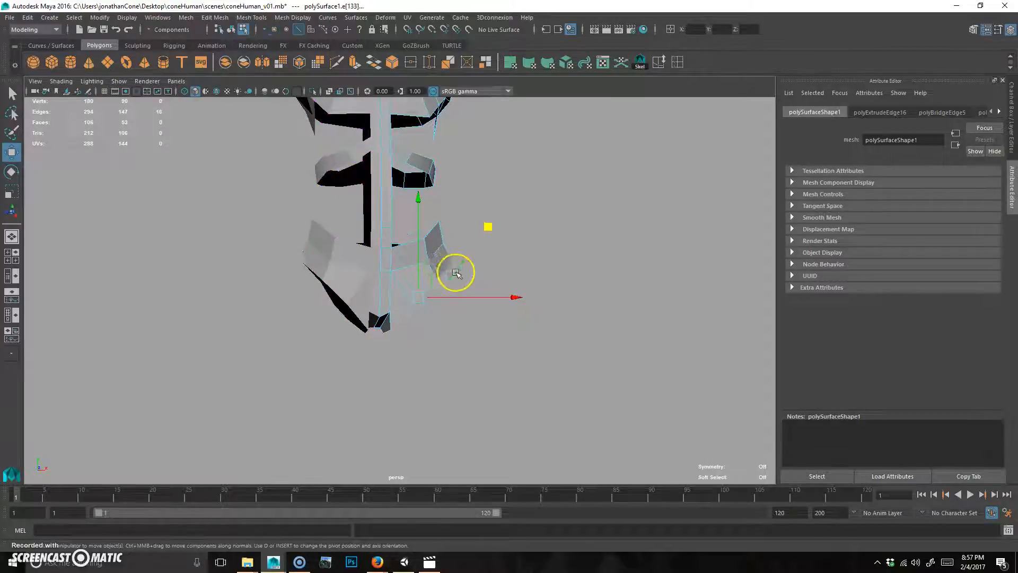
{"action": "left_click_drag", "start_coordinate": [442, 270], "coordinate": [451, 312], "text": "alt"}
{"action": "right_click_drag", "start_coordinate": [451, 313], "coordinate": [493, 300], "text": "alt"}
{"action": "middle_click_drag", "start_coordinate": [493, 300], "coordinate": [462, 383], "text": "alt"}
{"action": "right_click_drag", "start_coordinate": [462, 383], "coordinate": [463, 327], "text": "alt"}
{"action": "left_click_drag", "start_coordinate": [464, 327], "coordinate": [439, 332], "text": "alt"}
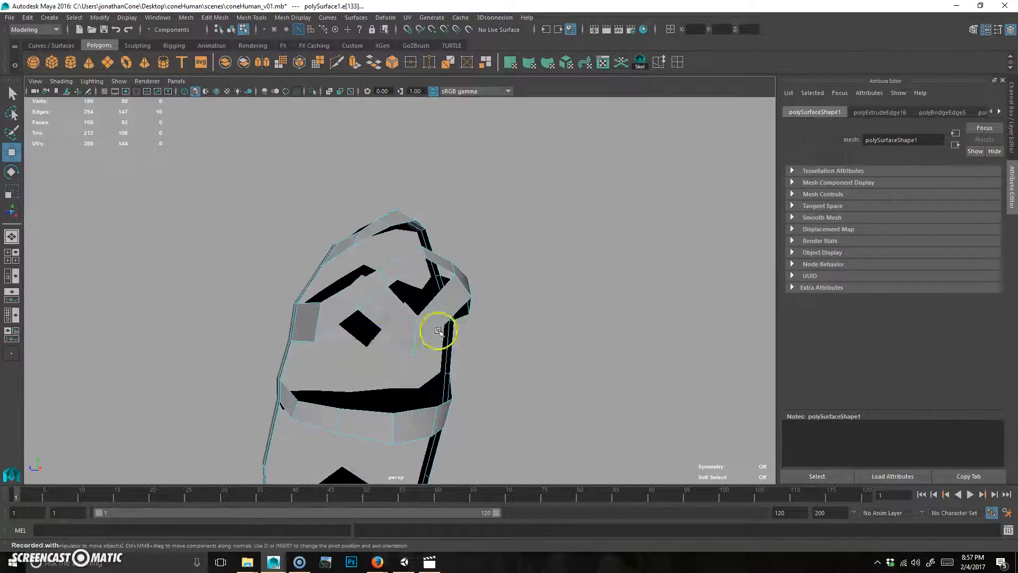
- Cut new edges across the long segments of the armhole loop with the Multi-Cut tool
{"action": "right_click_drag", "start_coordinate": [438, 332], "coordinate": [483, 312], "text": "alt"}
{"action": "middle_click_drag", "start_coordinate": [483, 311], "coordinate": [489, 290], "text": "alt"}
{"action": "left_click", "coordinate": [489, 329]}
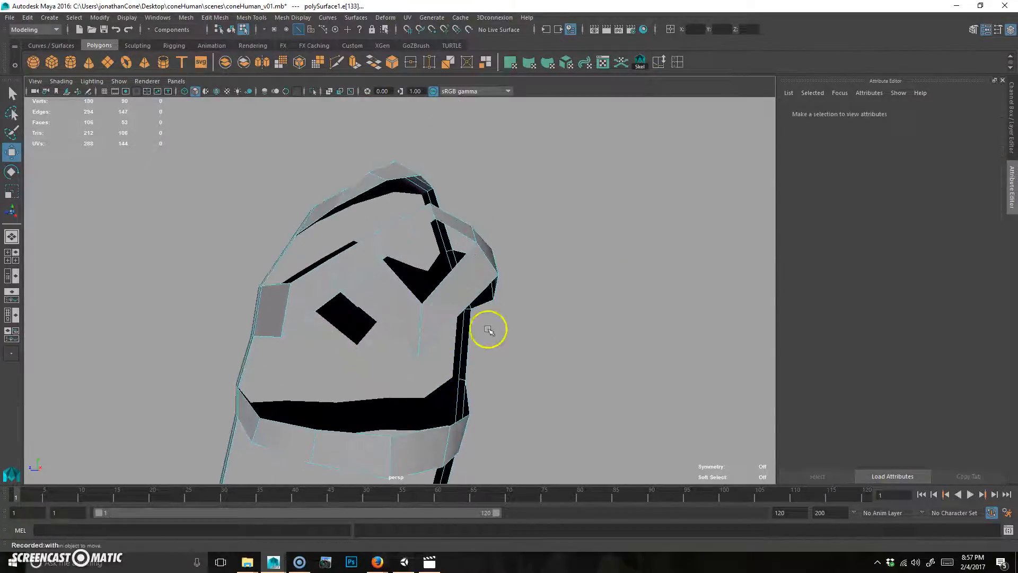
{"action": "left_click", "coordinate": [443, 282]}
{"action": "left_click_drag", "start_coordinate": [443, 281], "coordinate": [518, 319], "text": "alt"}
{"action": "left_click_drag", "start_coordinate": [229, 295], "coordinate": [470, 325], "text": "alt"}
{"action": "left_click", "coordinate": [553, 334]}
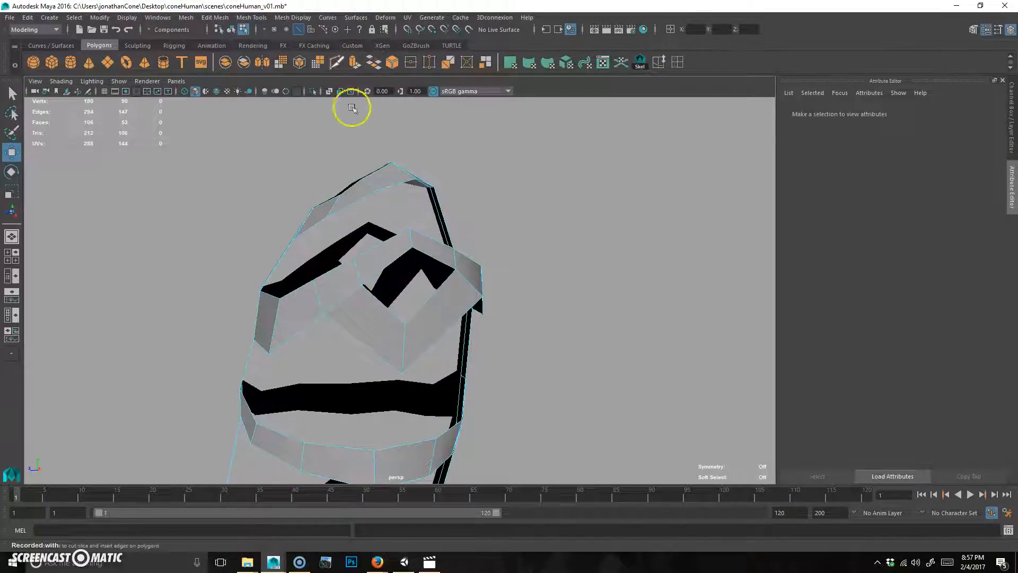
{"action": "left_click", "coordinate": [337, 63]}
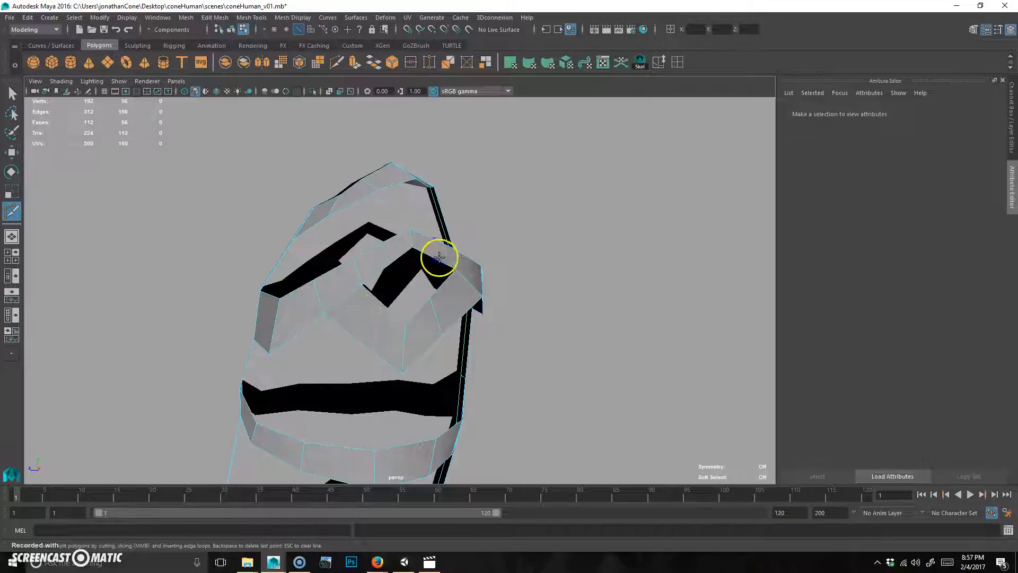
{"action": "left_click_drag", "start_coordinate": [492, 371], "coordinate": [392, 335], "text": "alt"}
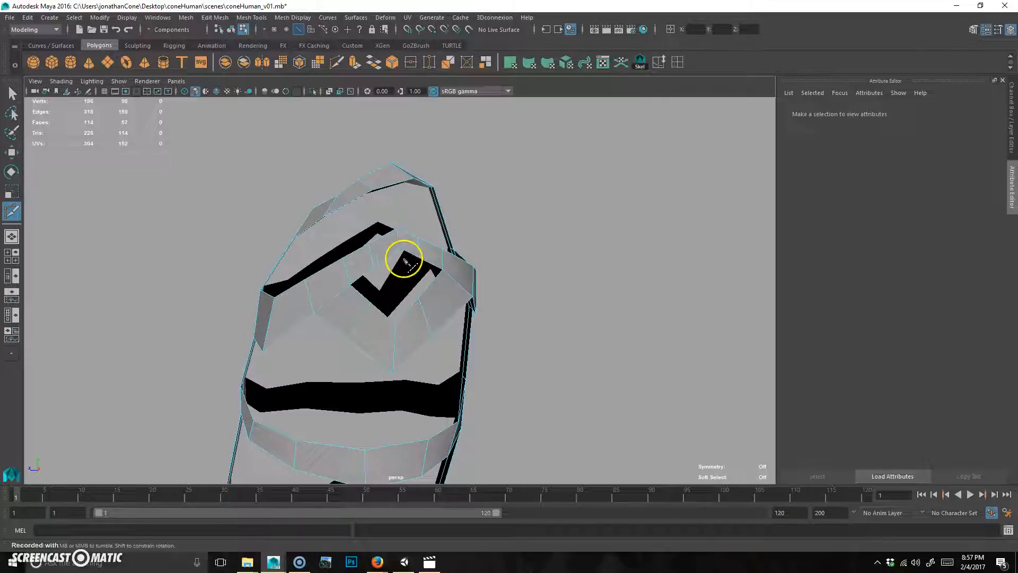
{"action": "key", "text": "q"}
- Move the upper rear and upper front cut edges of the armhole outward in side view to round its top
{"action": "left_click", "coordinate": [422, 245]}
{"action": "left_click_drag", "start_coordinate": [456, 300], "coordinate": [404, 241], "text": "alt"}
{"action": "key", "text": "w"}
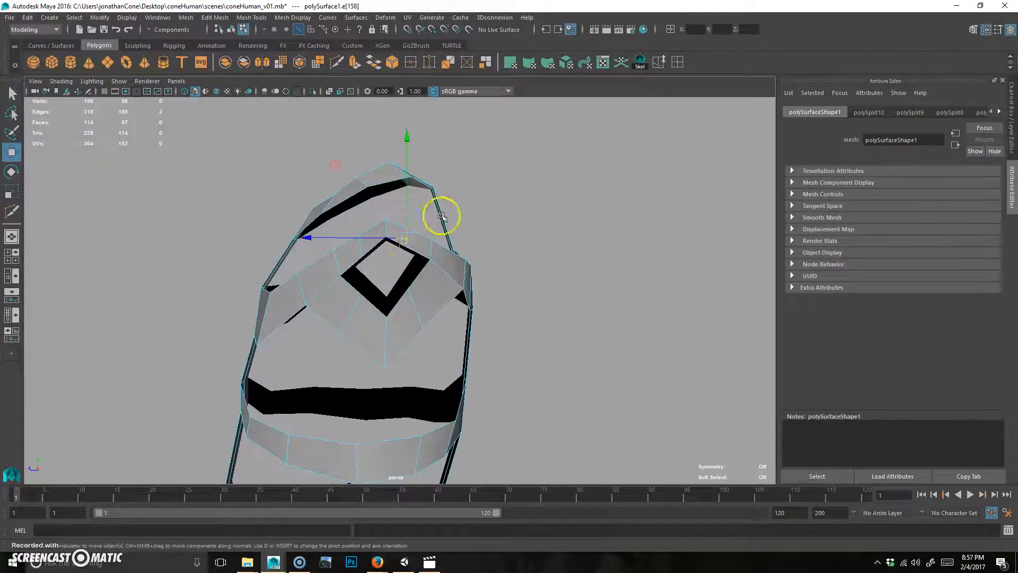
{"action": "key", "text": "space"}
{"action": "key", "text": "space"}
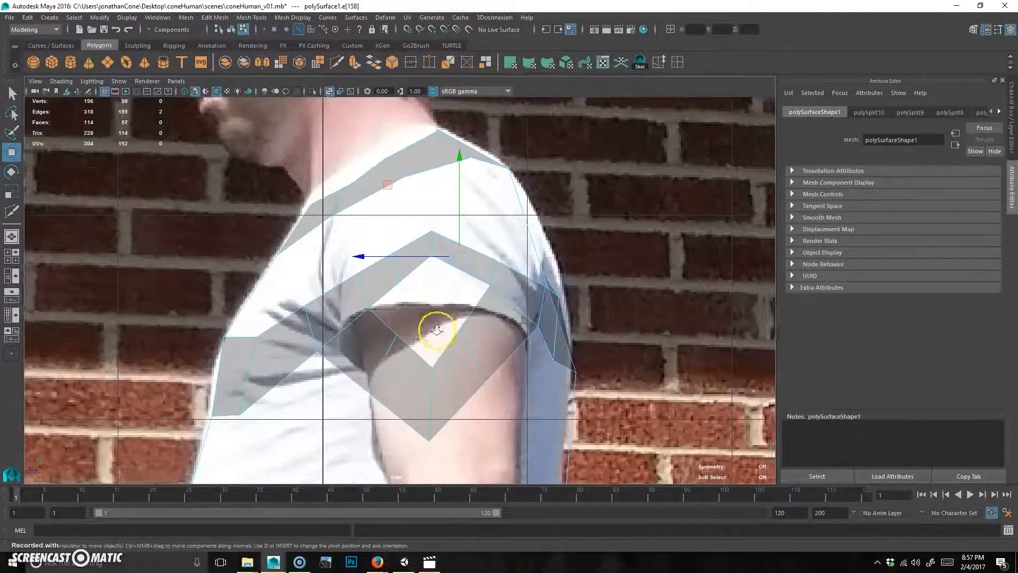
{"action": "scroll", "coordinate": [435, 330], "scroll_direction": "up", "scroll_amount": 1}
{"action": "middle_click_drag", "start_coordinate": [421, 175], "coordinate": [403, 177]}
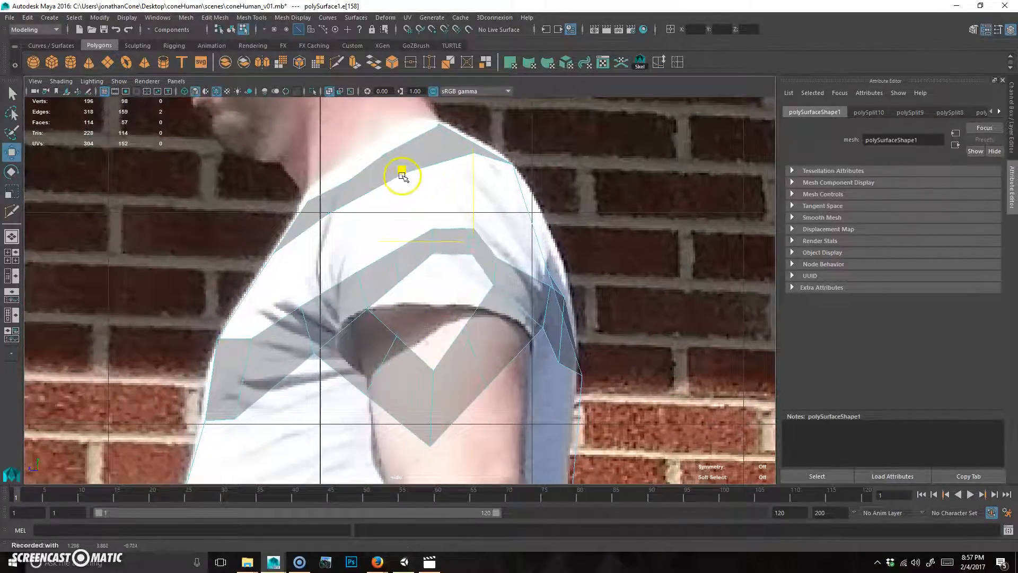
{"action": "left_click", "coordinate": [392, 264]}
{"action": "middle_click_drag", "start_coordinate": [328, 195], "coordinate": [302, 170]}
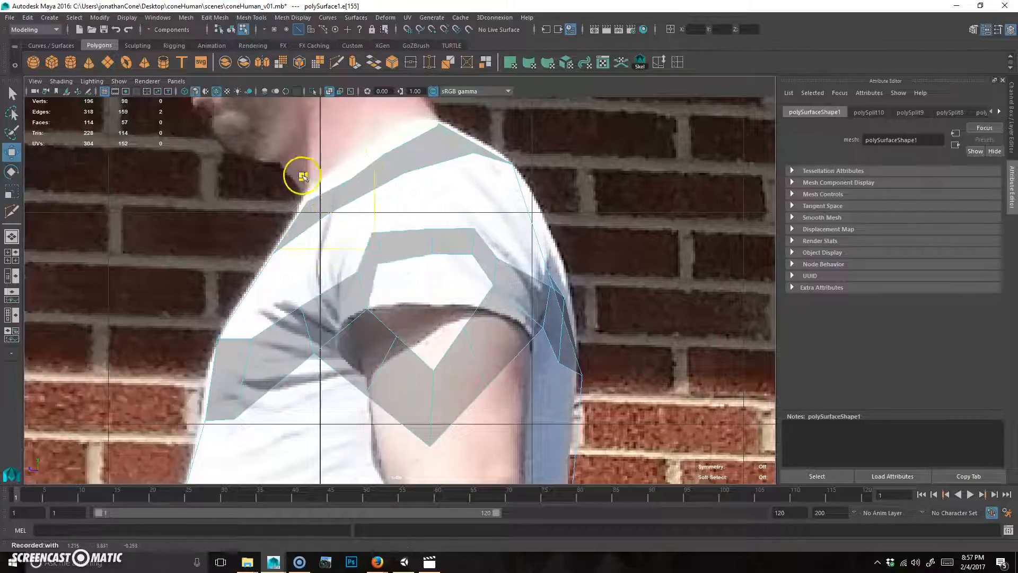
- Shift the armhole's front edge forward and raise its top middle edge to smooth the arch in side view
{"action": "left_click", "coordinate": [366, 289]}
{"action": "middle_click_drag", "start_coordinate": [291, 209], "coordinate": [263, 207]}
{"action": "left_click", "coordinate": [418, 245]}
{"action": "mouse_move", "coordinate": [377, 172]}
{"action": "middle_mouse_down"}
{"action": "mouse_move", "coordinate": [345, 154]}
{"action": "mouse_move", "coordinate": [387, 184]}
{"action": "middle_mouse_up"}
{"action": "middle_click_drag", "start_coordinate": [345, 154], "coordinate": [360, 160]}
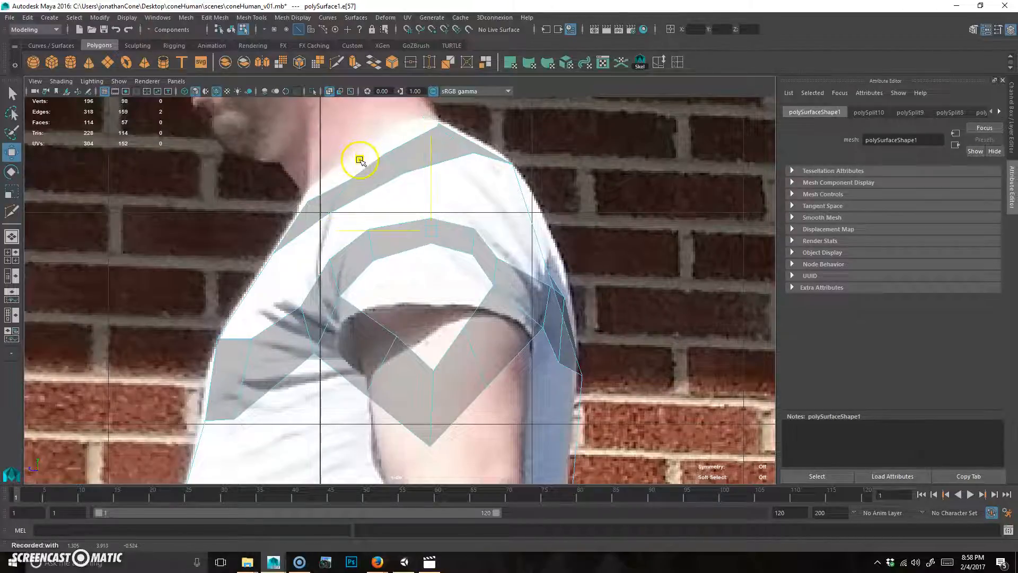
- Move the armhole's rear, lower rear, lower front and bottom edges outward in side view to round its lower half
{"action": "left_click", "coordinate": [503, 275]}
{"action": "left_click_drag", "start_coordinate": [423, 201], "coordinate": [444, 201]}
{"action": "left_click", "coordinate": [484, 356]}
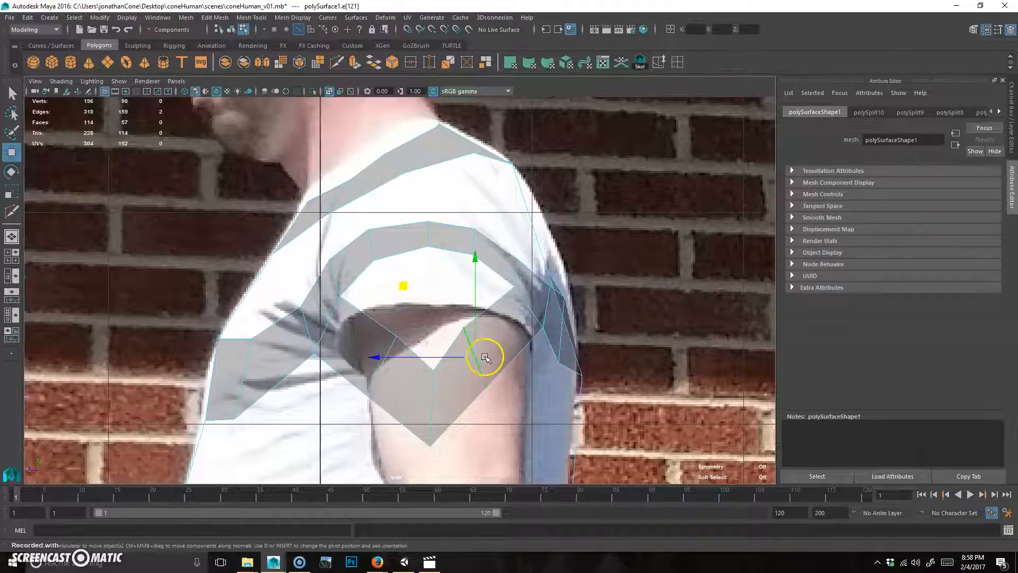
{"action": "left_click_drag", "start_coordinate": [414, 285], "coordinate": [432, 312]}
{"action": "left_click", "coordinate": [386, 364]}
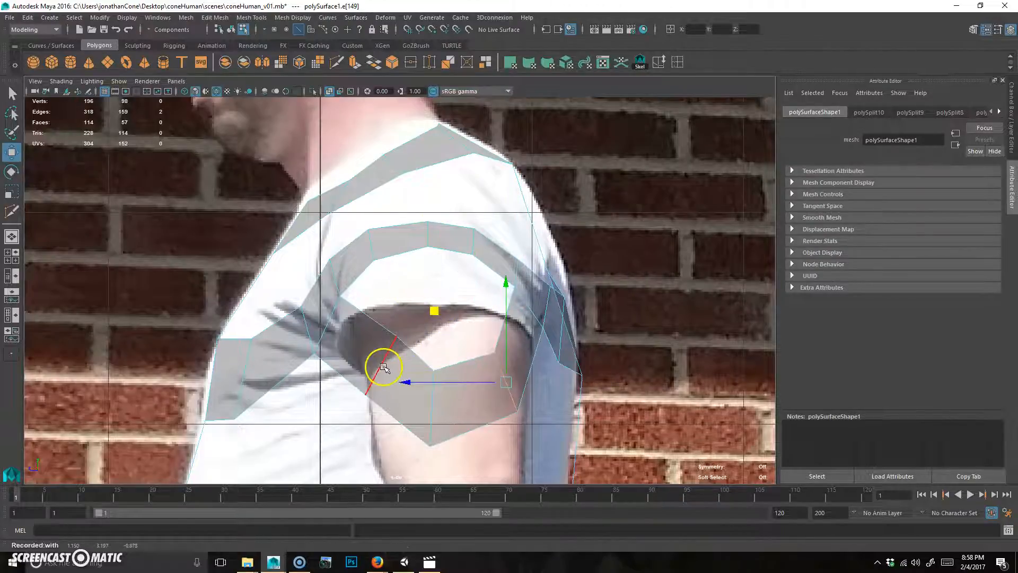
{"action": "left_click_drag", "start_coordinate": [308, 293], "coordinate": [289, 326]}
{"action": "left_click", "coordinate": [447, 393]}
{"action": "left_click_drag", "start_coordinate": [363, 340], "coordinate": [359, 349]}
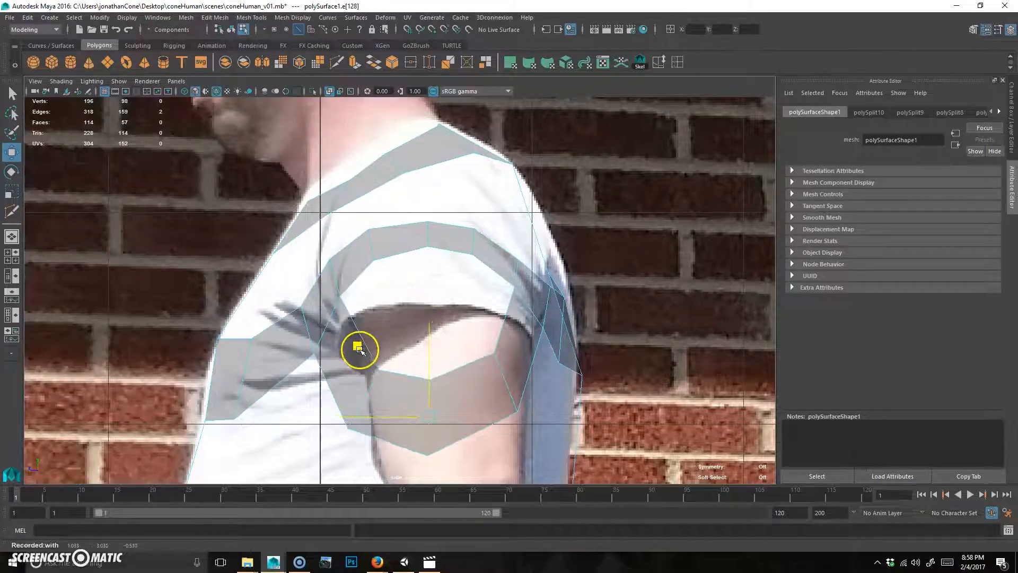
- Examine the rounded armhole loop from the side and at an angle in the perspective view
{"action": "key", "text": "space"}
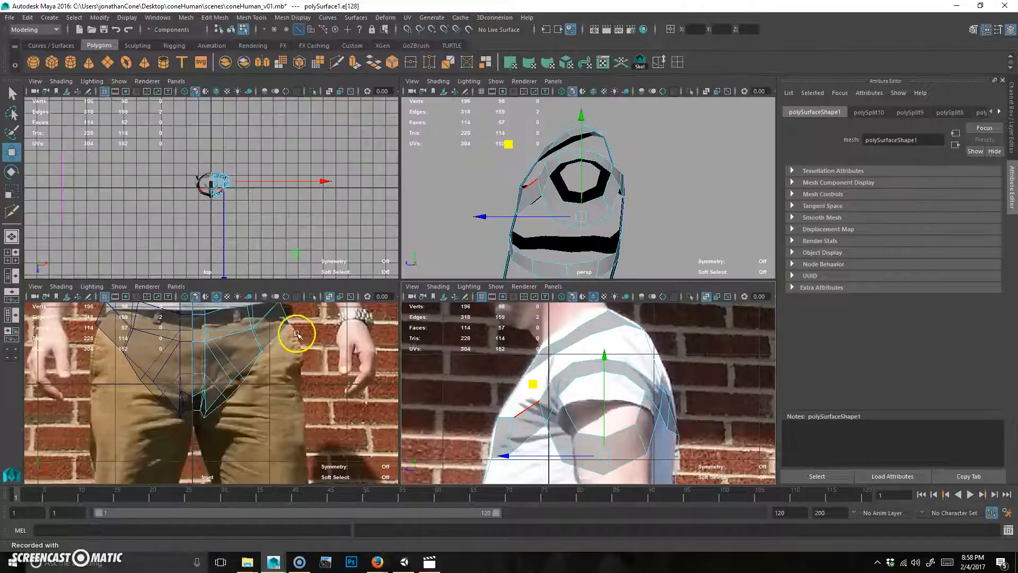
{"action": "key", "text": "space"}
{"action": "key", "text": "f"}
{"action": "right_click_drag", "start_coordinate": [516, 343], "coordinate": [462, 323], "text": "alt"}
{"action": "right_click_drag", "start_coordinate": [318, 352], "coordinate": [571, 279], "text": "alt"}
{"action": "key", "text": "space"}
{"action": "key", "text": "space"}
{"action": "left_click_drag", "start_coordinate": [589, 275], "coordinate": [622, 275], "text": "alt"}
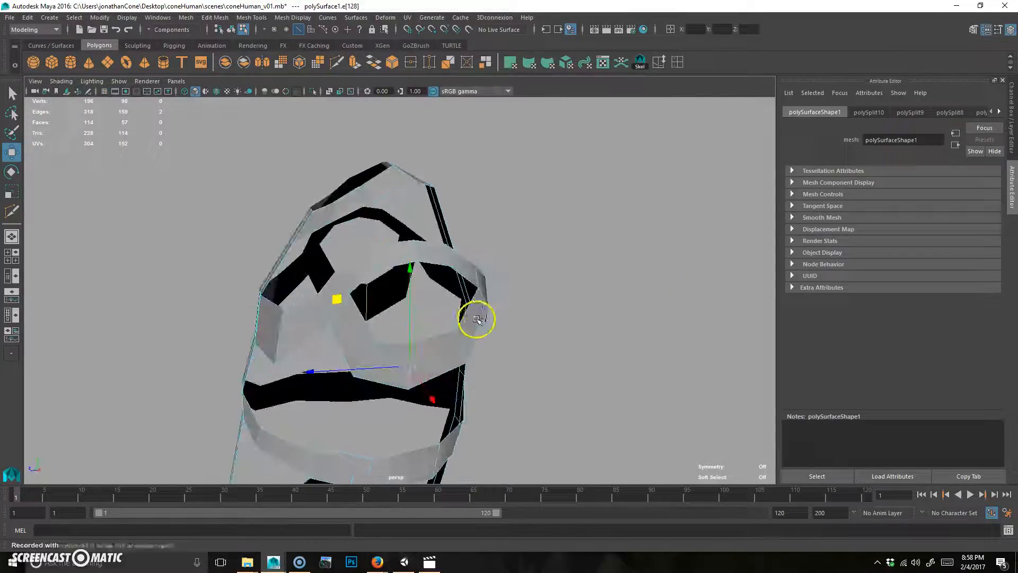
{"action": "left_click_drag", "start_coordinate": [477, 318], "coordinate": [384, 313], "text": "alt"}
{"action": "scroll", "coordinate": [384, 314], "scroll_direction": "up", "scroll_amount": 3}
- Move the upper rear vertex of the armhole's outer border slightly inward along X
{"action": "right_click_drag", "start_coordinate": [464, 245], "coordinate": [401, 203]}
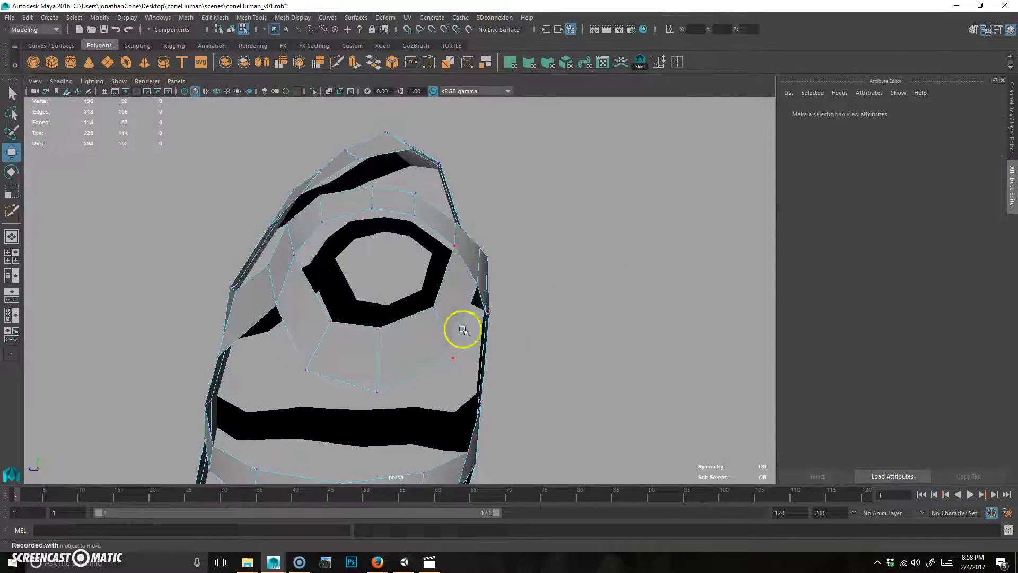
{"action": "left_click", "coordinate": [457, 248]}
{"action": "left_click_drag", "start_coordinate": [439, 297], "coordinate": [435, 296], "text": "alt"}
{"action": "left_click_drag", "start_coordinate": [376, 174], "coordinate": [484, 202]}
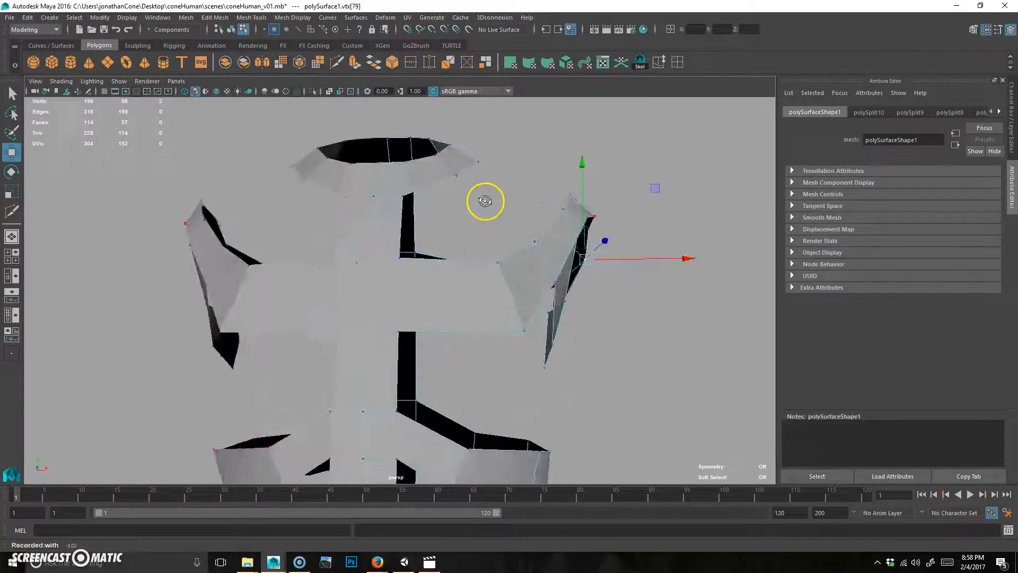
{"action": "left_click_drag", "start_coordinate": [690, 260], "coordinate": [684, 258]}
{"action": "left_click_drag", "start_coordinate": [721, 316], "coordinate": [636, 322], "text": "alt"}
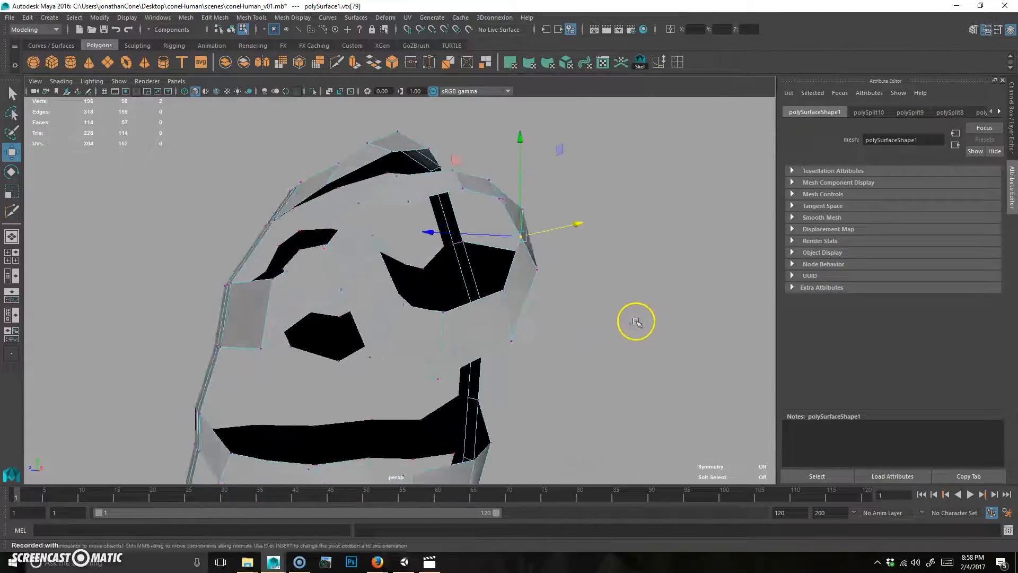
- Move the upper front vertex of the armhole's outer border inward along X toward the chest
{"action": "left_click", "coordinate": [368, 238]}
{"action": "left_click_drag", "start_coordinate": [409, 259], "coordinate": [370, 261], "text": "alt"}
{"action": "left_click_drag", "start_coordinate": [213, 236], "coordinate": [587, 249]}
{"action": "left_click_drag", "start_coordinate": [684, 254], "coordinate": [629, 272]}
{"action": "left_click", "coordinate": [617, 219]}
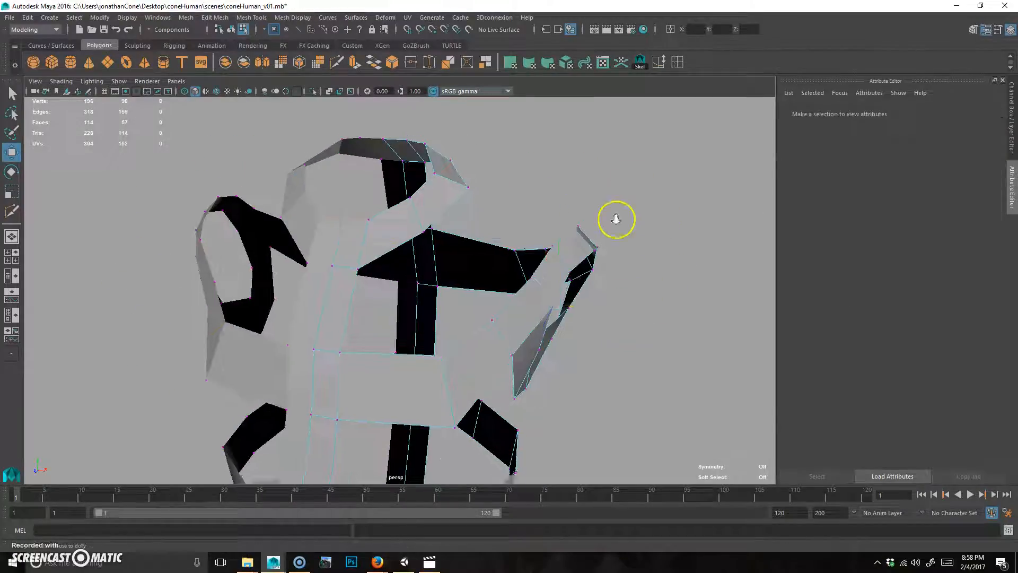
- Inspect the edges along the centre strip and around the neck loop from the front, above and the side
{"action": "left_click_drag", "start_coordinate": [616, 219], "coordinate": [416, 257], "text": "alt"}
{"action": "left_click", "coordinate": [415, 258]}
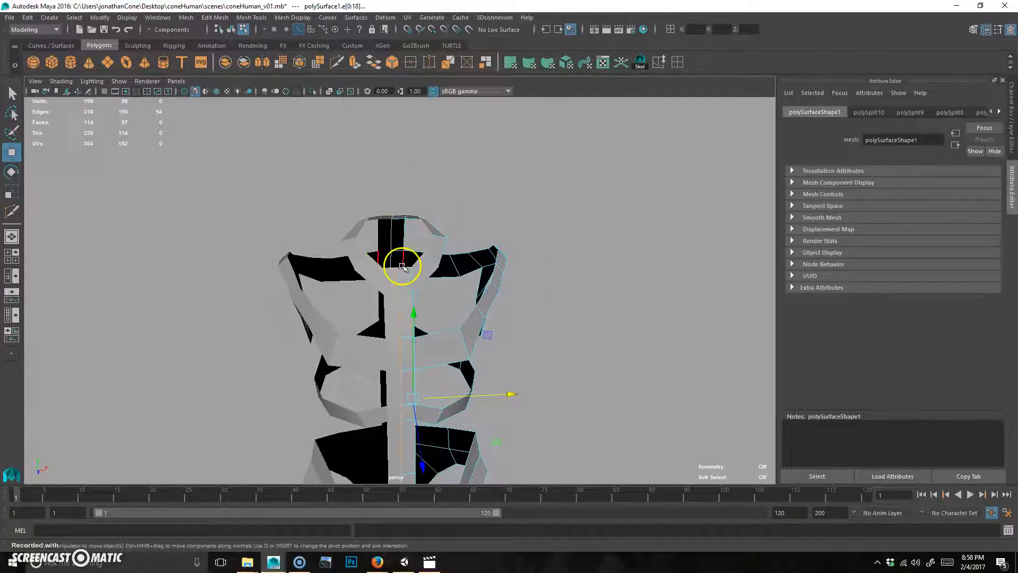
{"action": "mouse_move", "coordinate": [407, 273]}
{"action": "left_mouse_down", "text": "alt"}
{"action": "mouse_move", "coordinate": [437, 305]}
{"action": "mouse_move", "coordinate": [409, 269]}
{"action": "left_mouse_up", "text": "alt"}
{"action": "left_click", "coordinate": [434, 300]}
{"action": "scroll", "coordinate": [431, 294], "scroll_direction": "up", "scroll_amount": 3}
{"action": "left_click", "coordinate": [419, 285]}
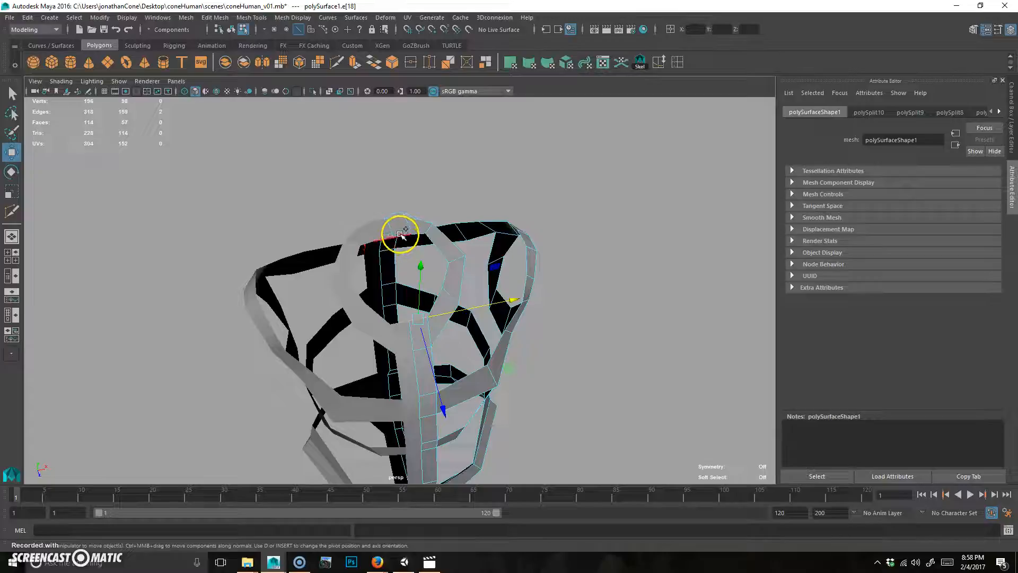
{"action": "left_click_drag", "start_coordinate": [511, 335], "coordinate": [493, 312], "text": "alt"}
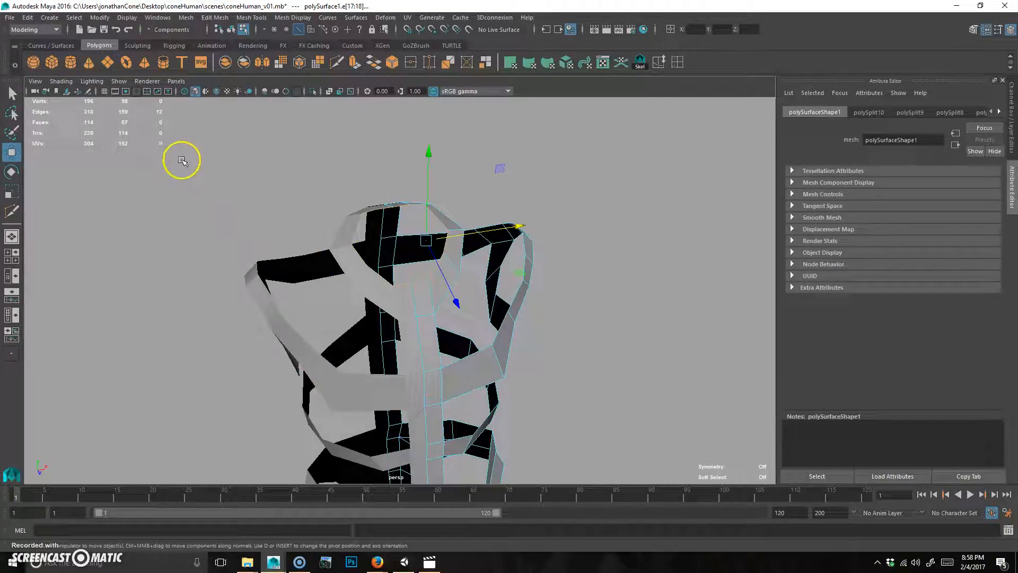
{"action": "left_click_drag", "start_coordinate": [432, 273], "coordinate": [379, 263], "text": "alt"}
{"action": "right_click_drag", "start_coordinate": [379, 263], "coordinate": [463, 247], "text": "alt"}
{"action": "left_click_drag", "start_coordinate": [513, 259], "coordinate": [418, 309], "text": "alt"}
{"action": "left_click_drag", "start_coordinate": [405, 269], "coordinate": [445, 212], "text": "alt"}
{"action": "left_click_drag", "start_coordinate": [375, 246], "coordinate": [358, 295], "text": "alt"}
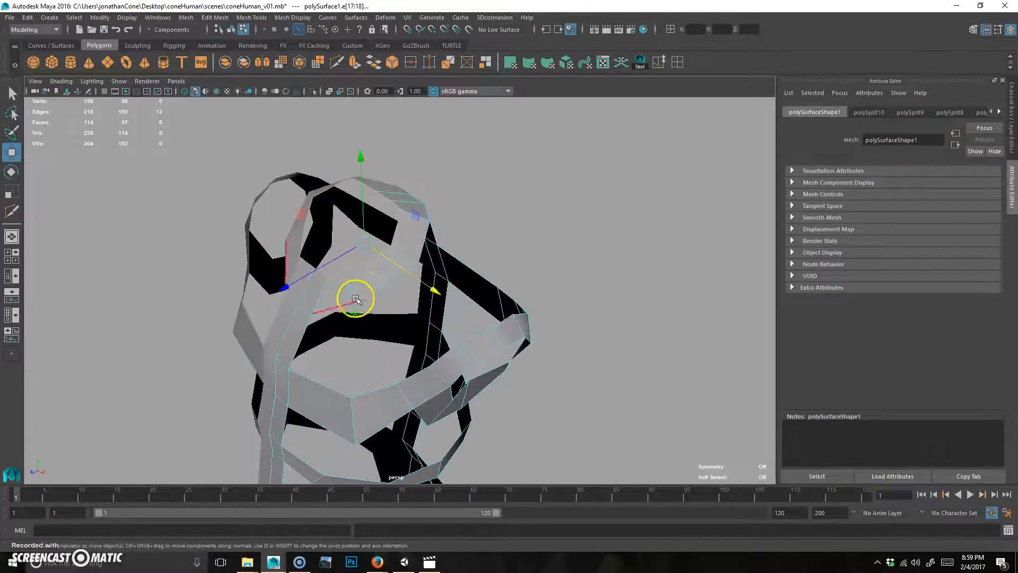
{"action": "left_click", "coordinate": [554, 227]}
{"action": "left_click_drag", "start_coordinate": [554, 227], "coordinate": [498, 257], "text": "alt"}
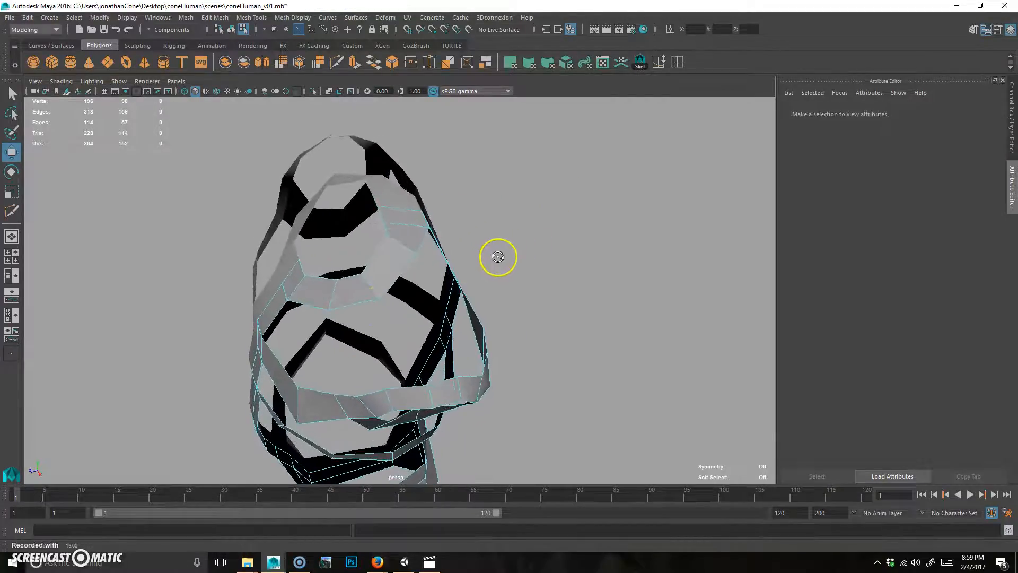
- Bevel the cross edges on the side of the neck loop with a fraction of 0.5 and 1 segment
{"action": "double_click", "coordinate": [350, 300]}
{"action": "left_click_drag", "start_coordinate": [404, 243], "coordinate": [383, 312], "text": "alt"}
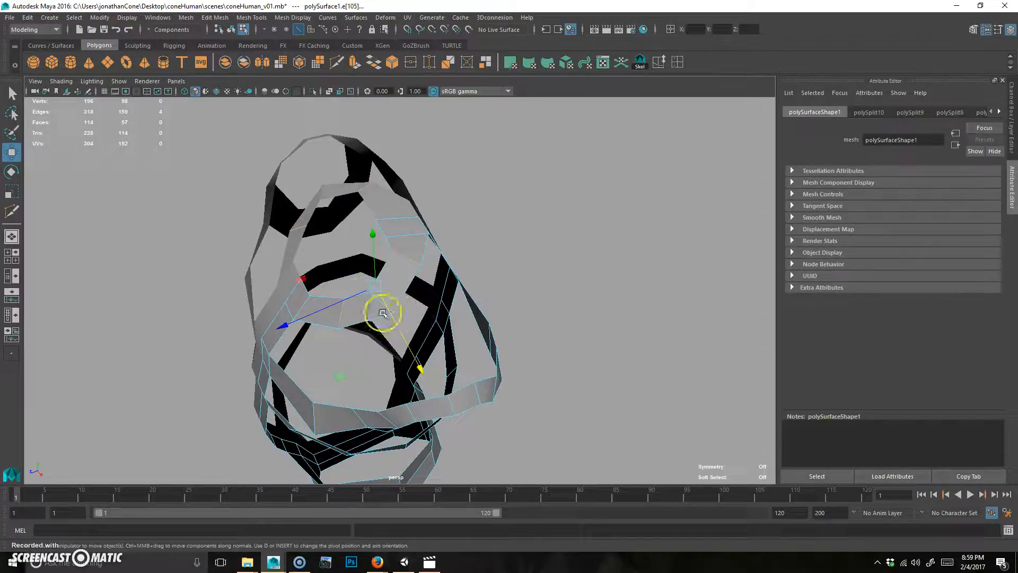
{"action": "left_click", "coordinate": [391, 62]}
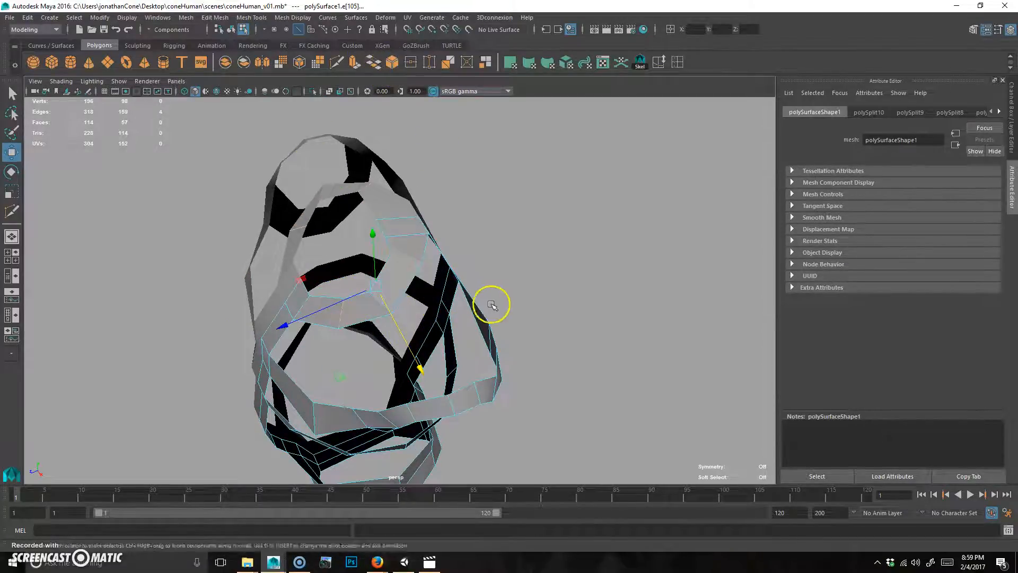
{"action": "left_click_drag", "start_coordinate": [491, 302], "coordinate": [371, 297], "text": "alt"}
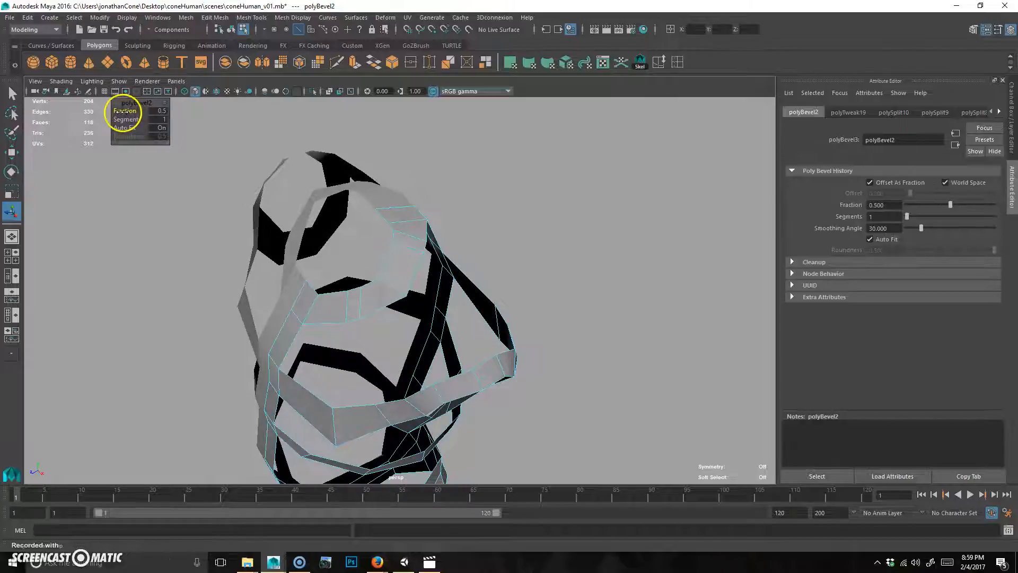
{"action": "left_click_drag", "start_coordinate": [123, 114], "coordinate": [343, 266], "text": "alt"}
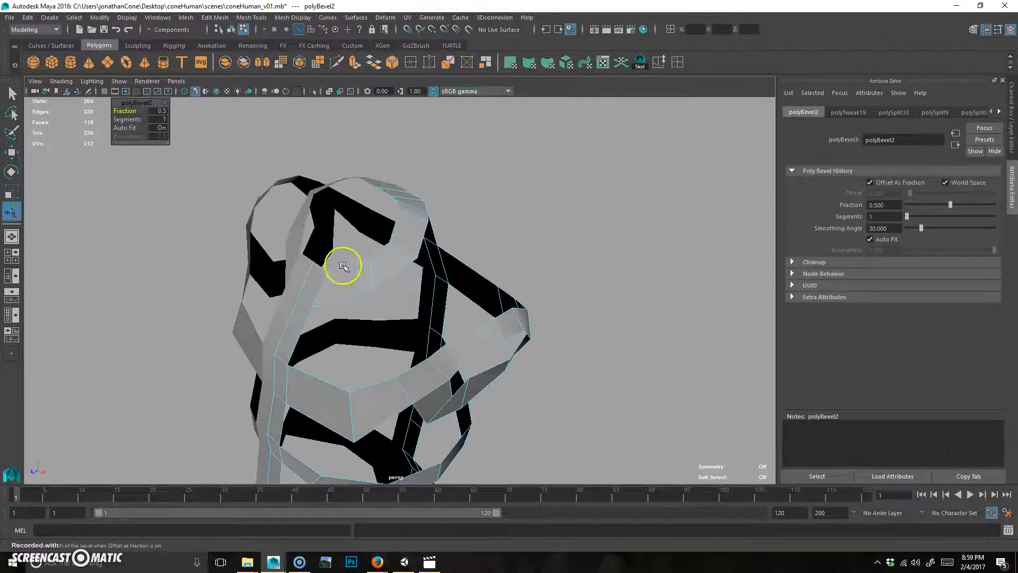
- Slide the bevelled cross edges along the neck loop with the Slide Edge tool to even out their spacing
{"action": "left_click", "coordinate": [371, 269]}
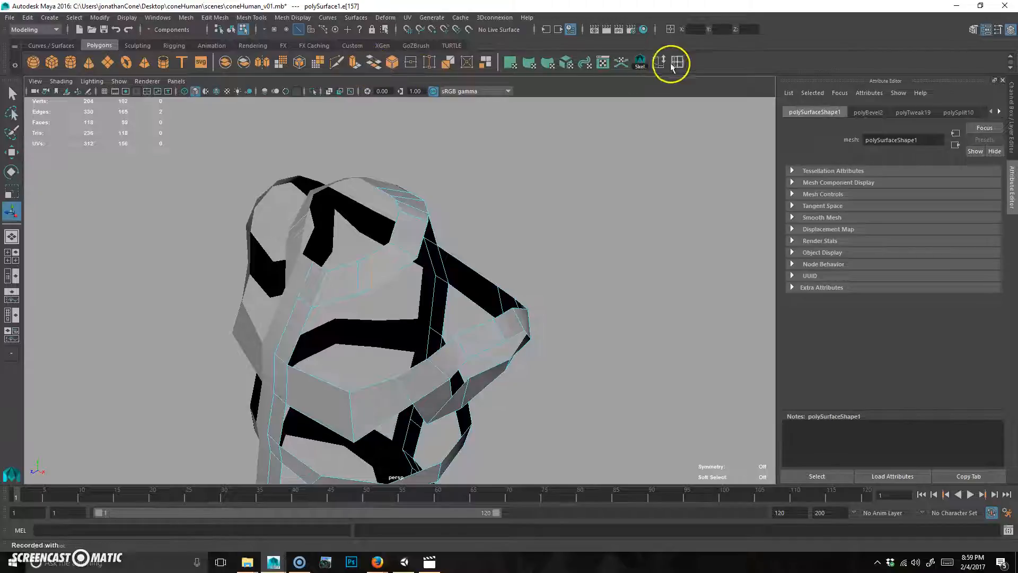
{"action": "left_click", "coordinate": [249, 18]}
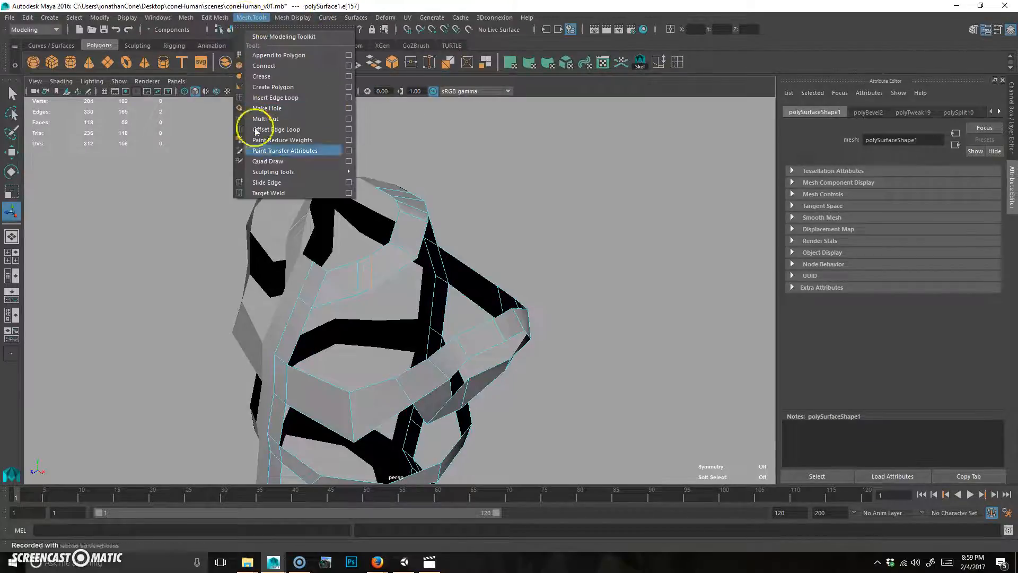
{"action": "left_click", "coordinate": [267, 179]}
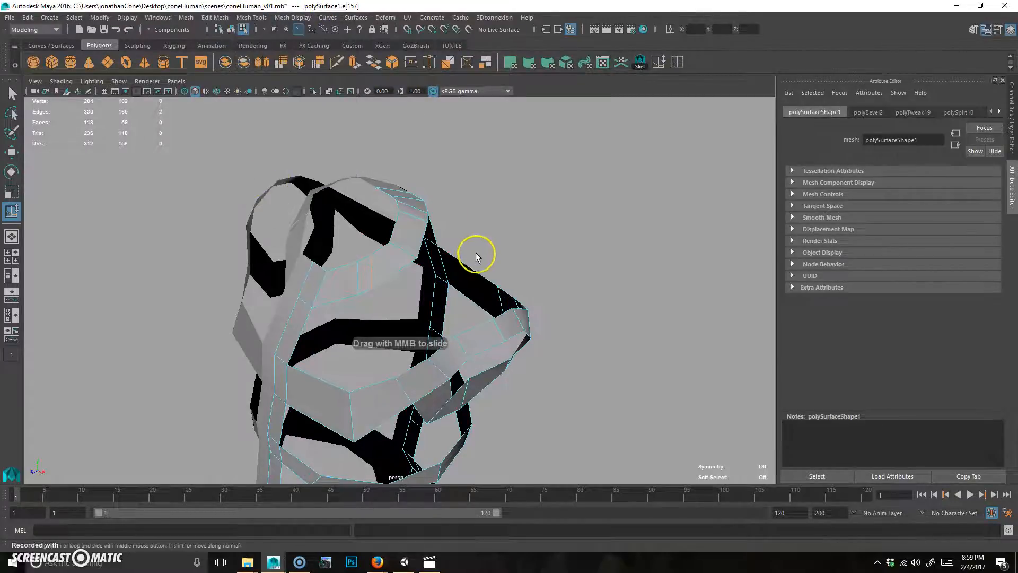
{"action": "left_click_drag", "start_coordinate": [492, 253], "coordinate": [411, 289], "text": "alt"}
{"action": "double_click", "coordinate": [363, 258]}
{"action": "left_click", "coordinate": [320, 259]}
{"action": "left_click_drag", "start_coordinate": [350, 276], "coordinate": [351, 321], "text": "alt"}
- Compare the neck loop's border edges with the facing edges of the armhole and chest strips
{"action": "left_click", "coordinate": [377, 335]}
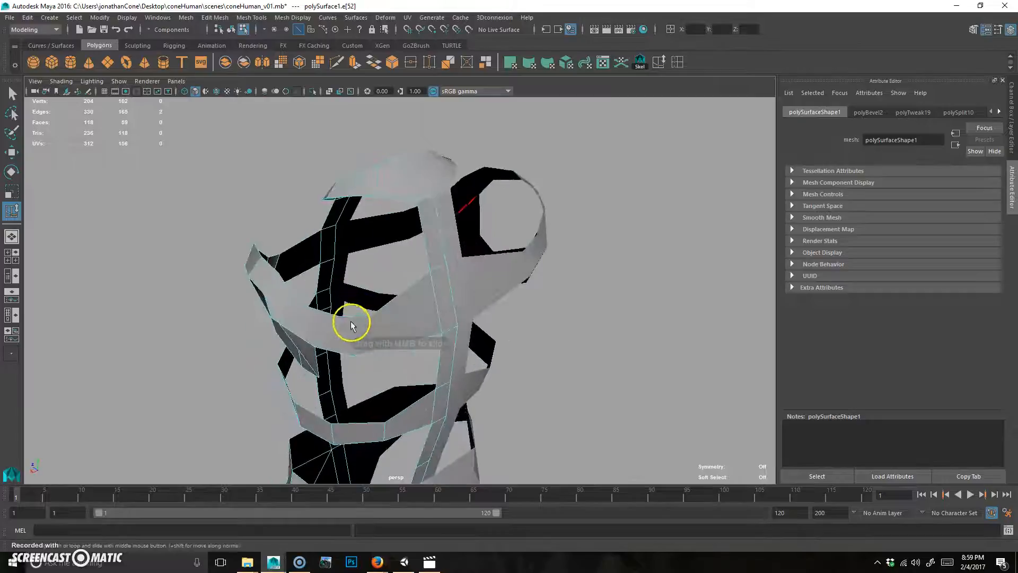
{"action": "left_click_drag", "start_coordinate": [404, 299], "coordinate": [404, 398], "text": "alt"}
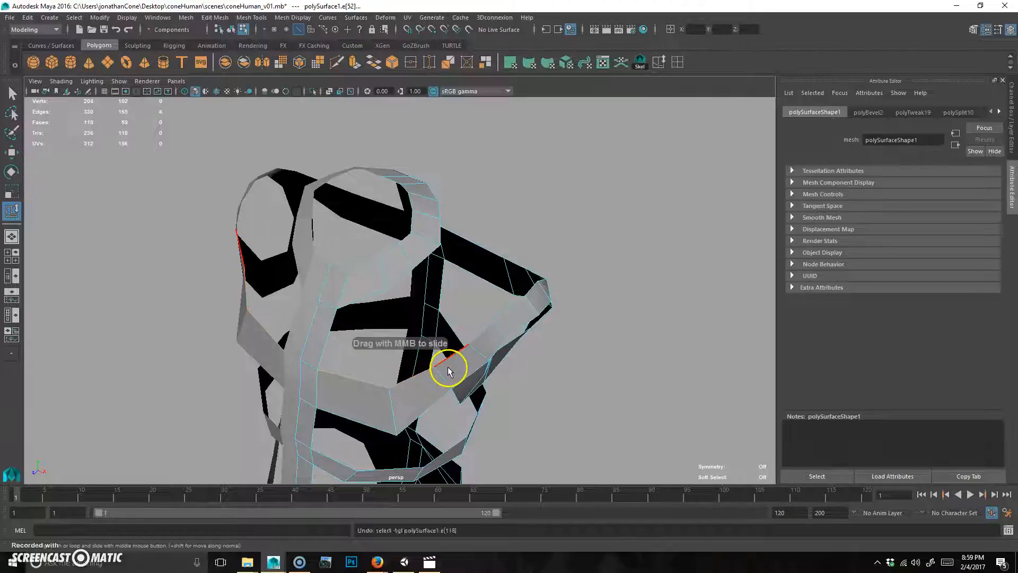
{"action": "left_click_drag", "start_coordinate": [554, 318], "coordinate": [332, 373], "text": "alt"}
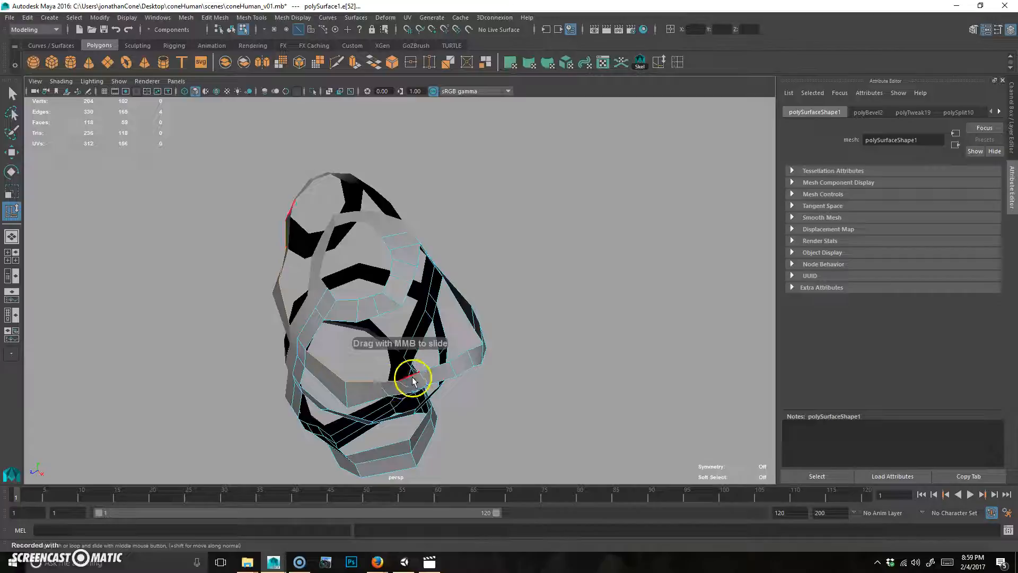
{"action": "left_click_drag", "start_coordinate": [489, 361], "coordinate": [346, 279], "text": "alt"}
{"action": "left_click_drag", "start_coordinate": [565, 359], "coordinate": [408, 285], "text": "alt"}
{"action": "left_click_drag", "start_coordinate": [465, 284], "coordinate": [422, 294], "text": "alt"}
{"action": "left_click_drag", "start_coordinate": [482, 287], "coordinate": [387, 298], "text": "alt"}
- Preview the whole torso mesh smoothed, return to the unsmoothed display, and inspect the hips and waist strips
{"action": "right_click_drag", "start_coordinate": [387, 298], "coordinate": [494, 211]}
{"action": "left_click", "coordinate": [496, 210]}
{"action": "left_click_drag", "start_coordinate": [423, 318], "coordinate": [501, 284], "text": "alt"}
{"action": "left_click", "coordinate": [423, 304]}
{"action": "key", "text": "3"}
{"action": "left_click", "coordinate": [527, 205]}
{"action": "left_click_drag", "start_coordinate": [527, 205], "coordinate": [300, 304], "text": "alt"}
{"action": "key", "text": "1"}
{"action": "left_click", "coordinate": [421, 346]}
{"action": "left_click_drag", "start_coordinate": [421, 345], "coordinate": [399, 364], "text": "alt"}
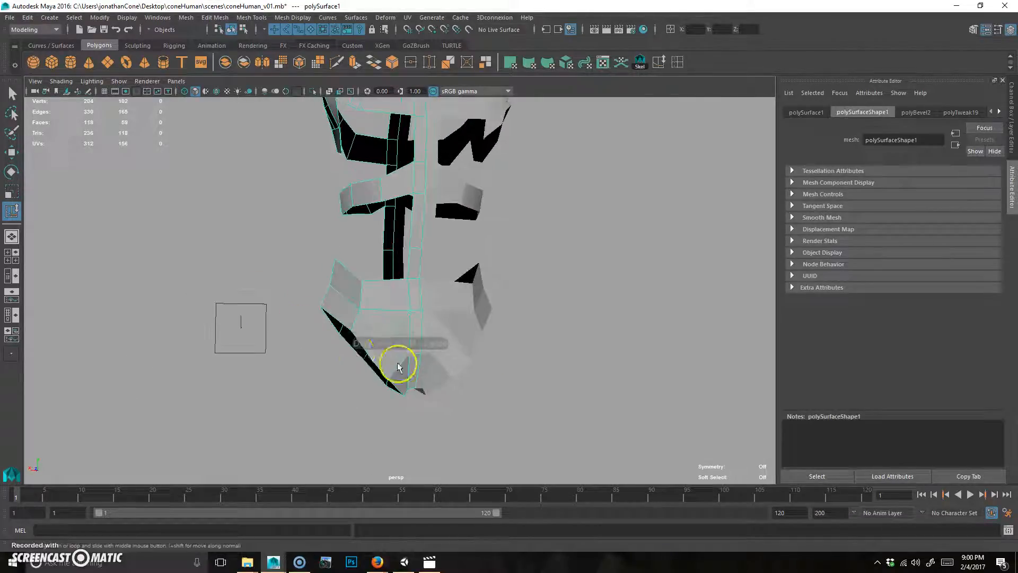
{"action": "left_click_drag", "start_coordinate": [329, 354], "coordinate": [472, 305], "text": "alt"}
{"action": "left_click_drag", "start_coordinate": [400, 317], "coordinate": [422, 305], "text": "alt"}
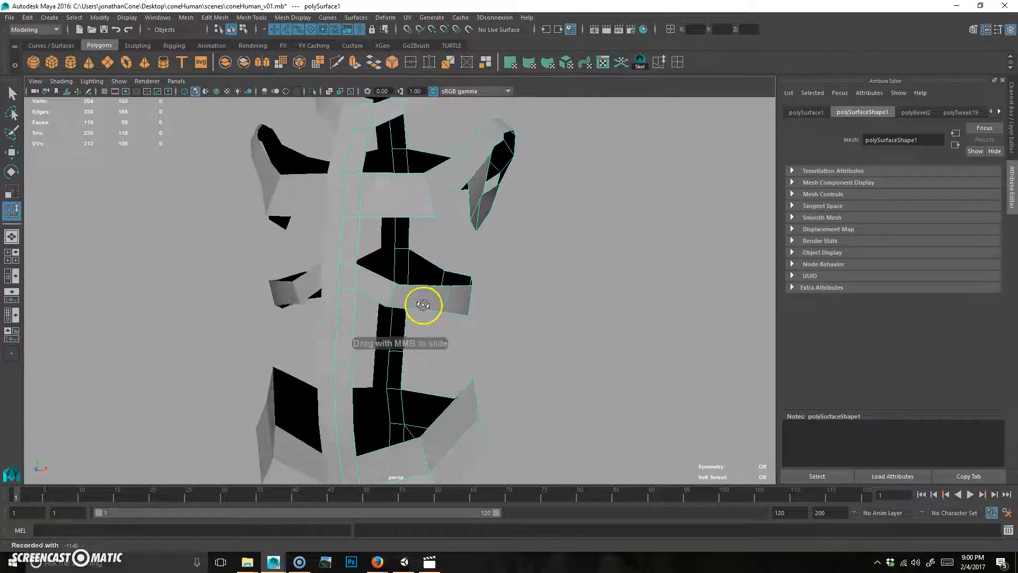
- Bridge facing edges of the torso strips beside the front centre strip to fill the gaps there
{"action": "right_click_drag", "start_coordinate": [400, 286], "coordinate": [422, 300]}
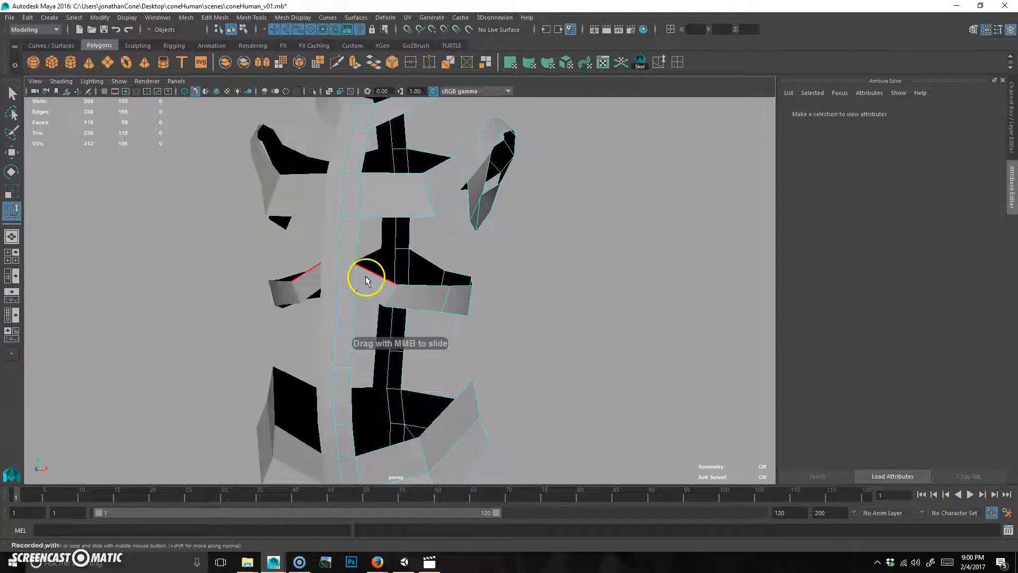
{"action": "left_click", "coordinate": [395, 224]}
{"action": "left_click_drag", "start_coordinate": [465, 293], "coordinate": [421, 292], "text": "alt"}
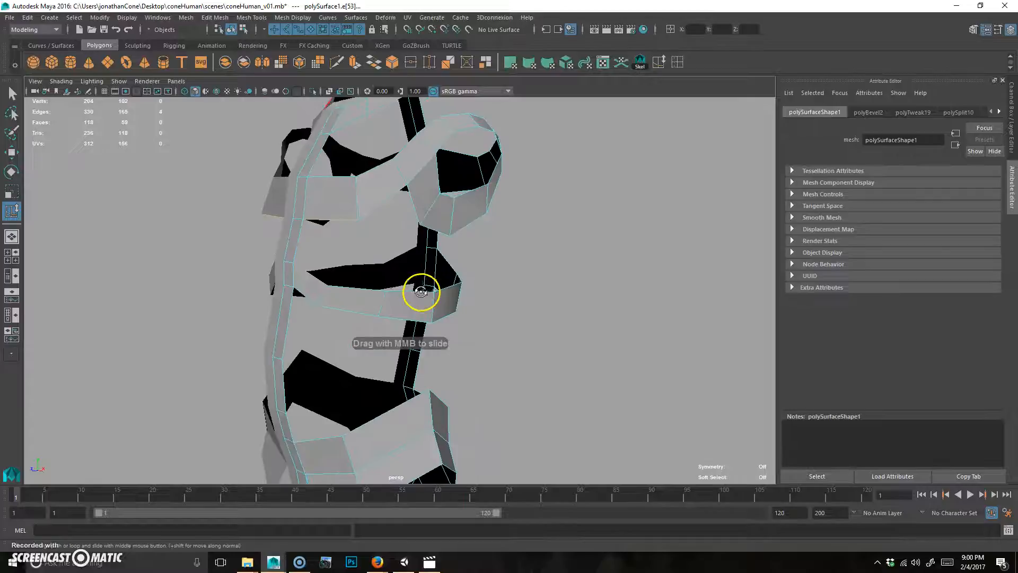
{"action": "left_click", "coordinate": [373, 61]}
{"action": "left_click_drag", "start_coordinate": [417, 315], "coordinate": [350, 266], "text": "alt"}
{"action": "left_click_drag", "start_coordinate": [387, 222], "coordinate": [325, 313], "text": "alt"}
{"action": "left_click", "coordinate": [383, 236]}
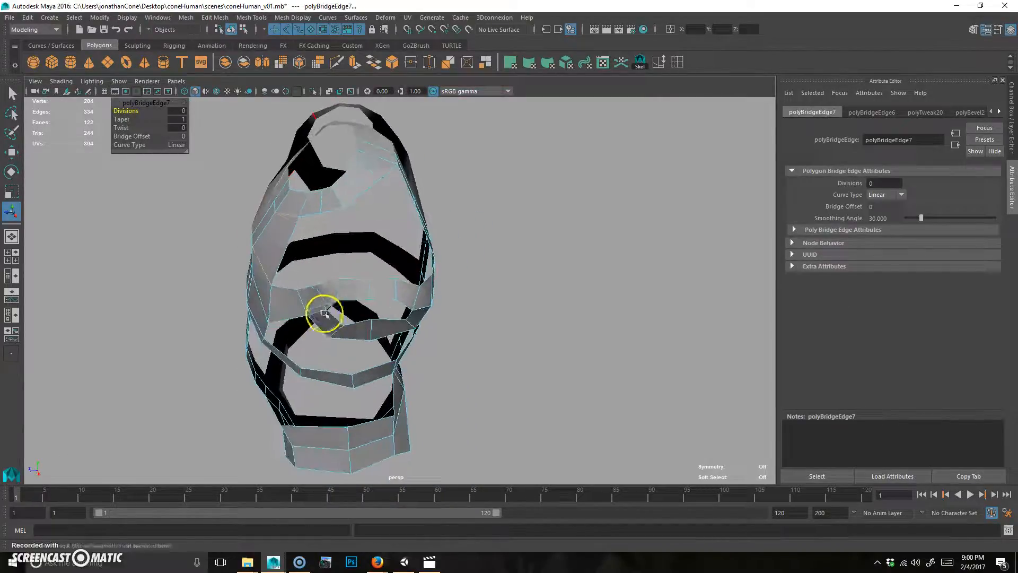
- Bridge two neighbouring edges on the neck loop's side to the armhole's top edges across the shoulder
{"action": "left_click_drag", "start_coordinate": [349, 278], "coordinate": [335, 222], "text": "alt"}
{"action": "left_click", "coordinate": [362, 271]}
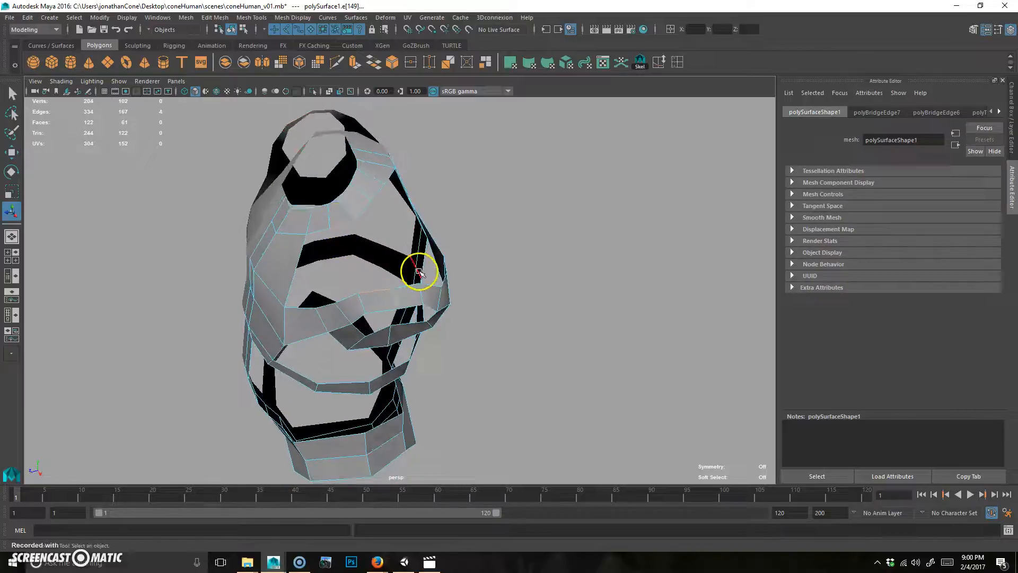
{"action": "left_click_drag", "start_coordinate": [443, 322], "coordinate": [345, 304], "text": "alt"}
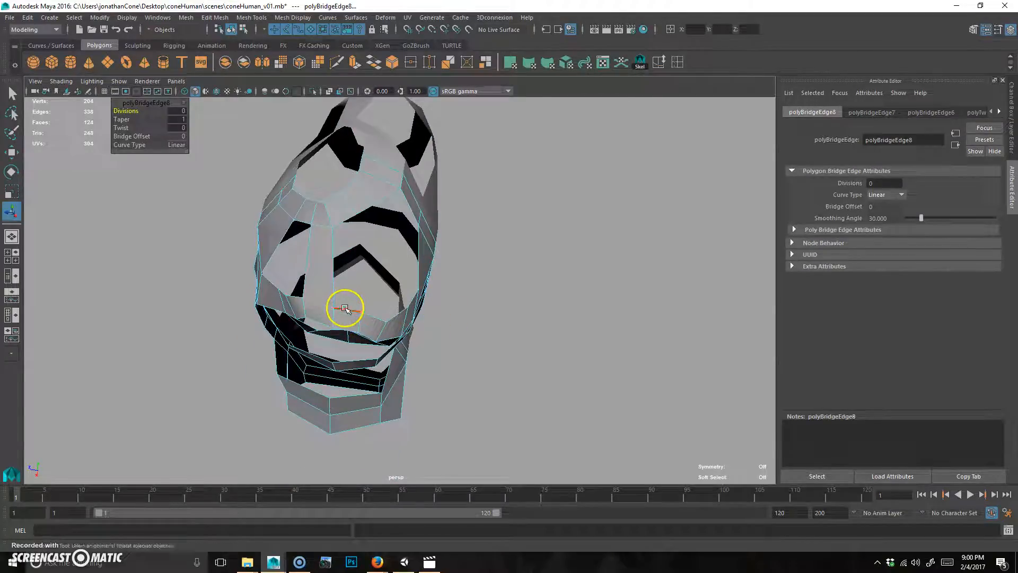
{"action": "left_click", "coordinate": [344, 309]}
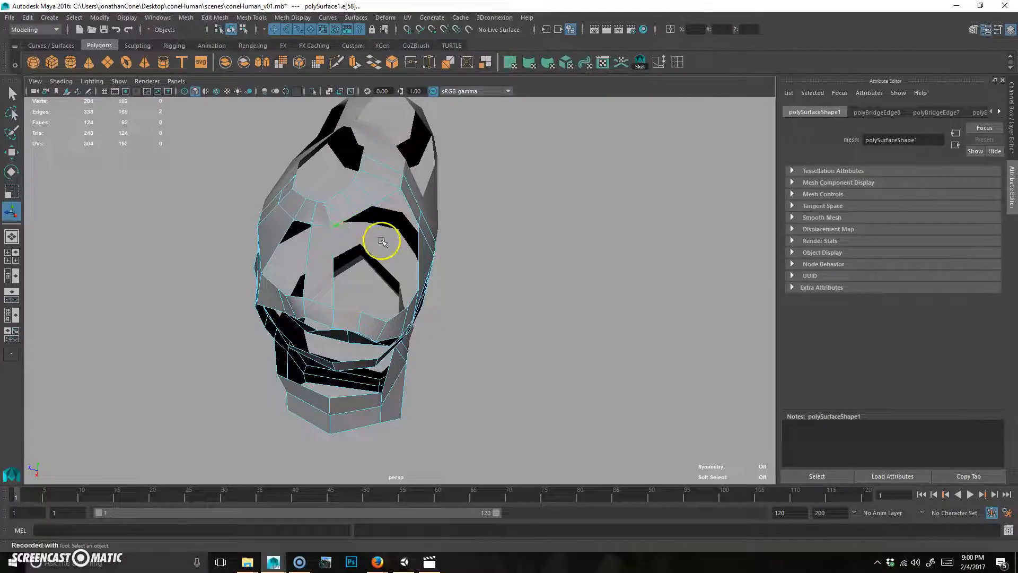
{"action": "key", "text": "g"}
{"action": "mouse_move", "coordinate": [406, 279]}
{"action": "left_mouse_down", "text": "alt"}
{"action": "mouse_move", "coordinate": [382, 283]}
{"action": "mouse_move", "coordinate": [391, 223]}
{"action": "mouse_move", "coordinate": [390, 245]}
{"action": "mouse_move", "coordinate": [425, 279]}
{"action": "mouse_move", "coordinate": [391, 279]}
{"action": "left_mouse_up", "text": "alt"}
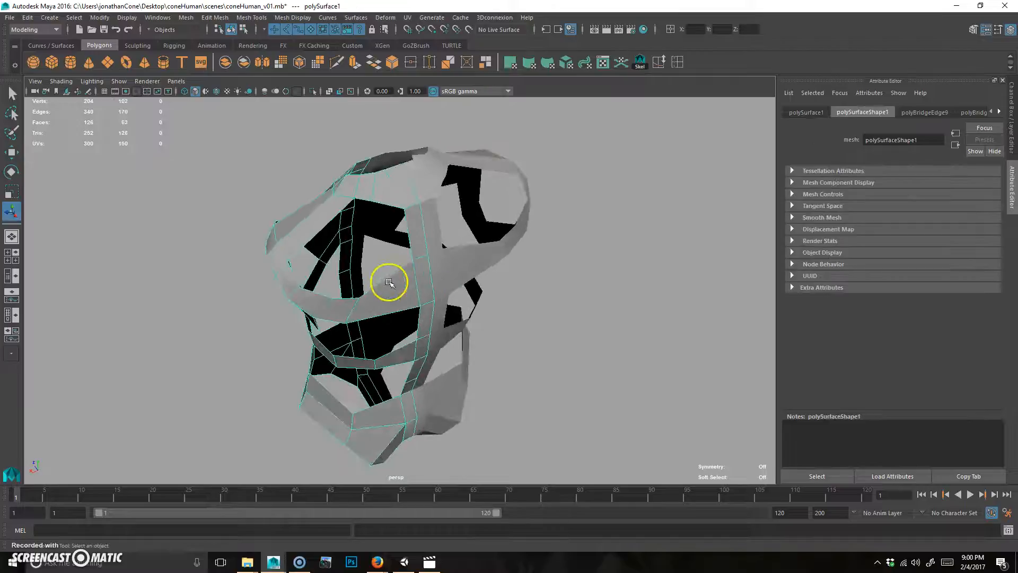
- Bridge the neck loop's rear lower edge to the upper edge of the back strip beside the centre strip
{"action": "left_click", "coordinate": [397, 282]}
{"action": "left_click", "coordinate": [387, 203]}
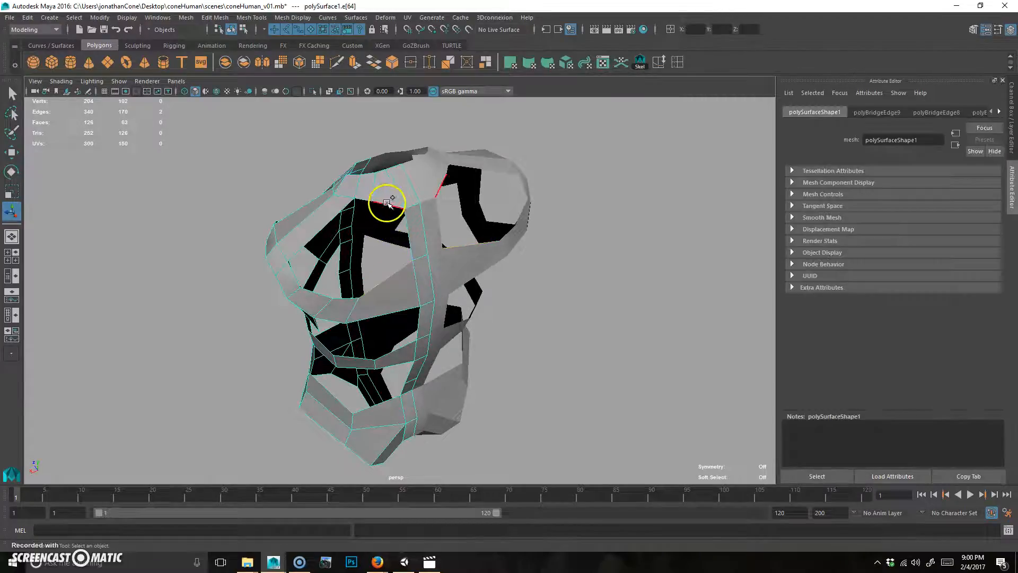
{"action": "left_click", "coordinate": [421, 278], "text": "shift"}
{"action": "left_click_drag", "start_coordinate": [392, 294], "coordinate": [444, 284], "text": "alt"}
- Bridge two neighbouring edges on the underside of the armhole loop to the upper edges of the chest strip below it
{"action": "left_click_drag", "start_coordinate": [366, 245], "coordinate": [450, 225], "text": "alt"}
{"action": "left_click_drag", "start_coordinate": [473, 322], "coordinate": [362, 270], "text": "alt"}
{"action": "left_click", "coordinate": [376, 255]}
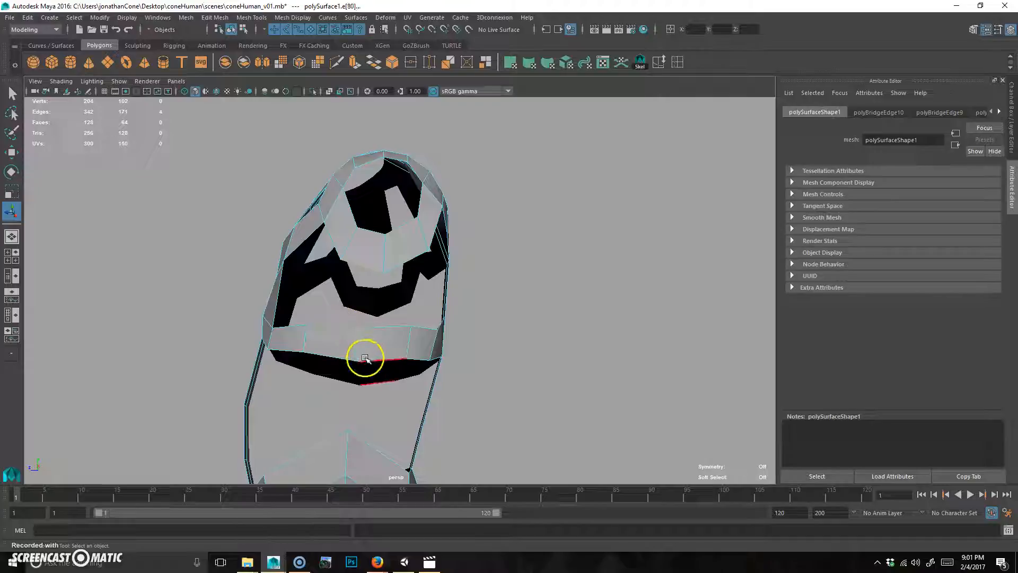
{"action": "key", "text": "g"}
{"action": "left_click", "coordinate": [405, 326]}
{"action": "left_click_drag", "start_coordinate": [423, 334], "coordinate": [401, 353], "text": "alt"}
{"action": "left_click", "coordinate": [360, 354], "text": "shift"}
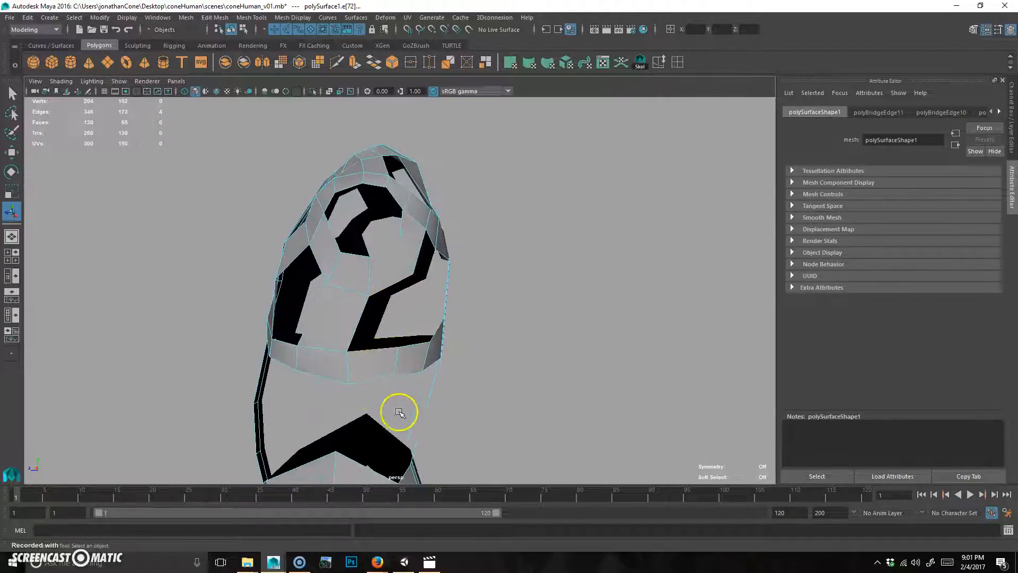
- Bridge two neighbouring lower edges of the chest strip to the hip strip's upper edges along the side of the waist
{"action": "left_click_drag", "start_coordinate": [407, 422], "coordinate": [408, 238], "text": "alt"}
{"action": "left_click", "coordinate": [395, 317]}
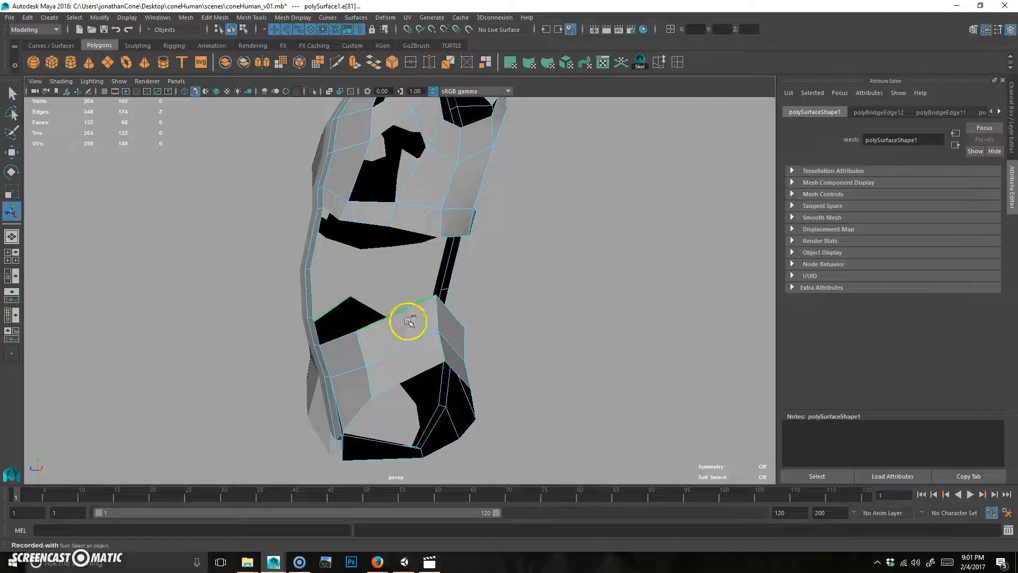
{"action": "left_click_drag", "start_coordinate": [498, 334], "coordinate": [415, 270], "text": "alt"}
{"action": "left_click", "coordinate": [395, 247]}
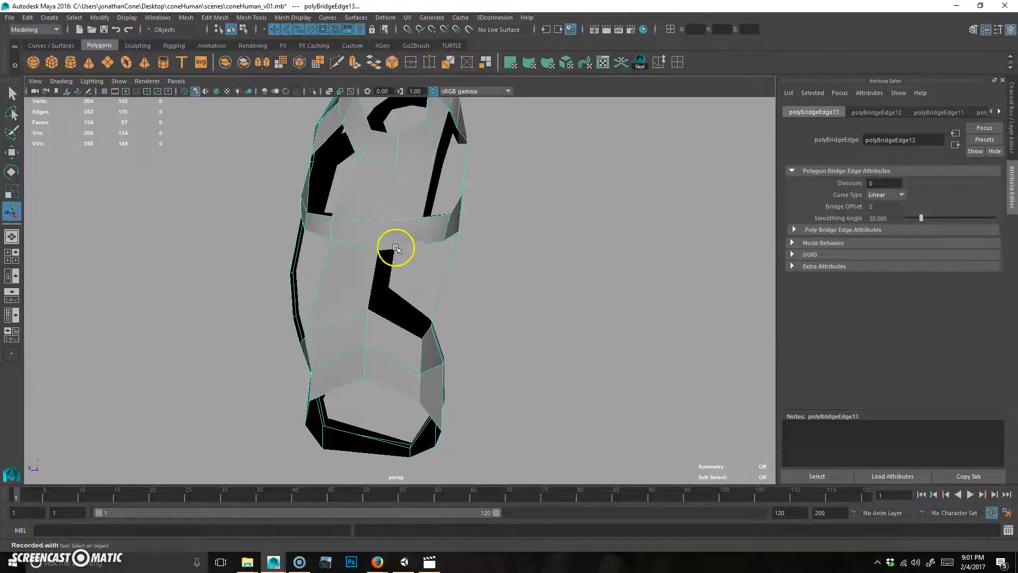
{"action": "left_click", "coordinate": [404, 247]}
{"action": "left_click", "coordinate": [391, 323], "text": "shift"}
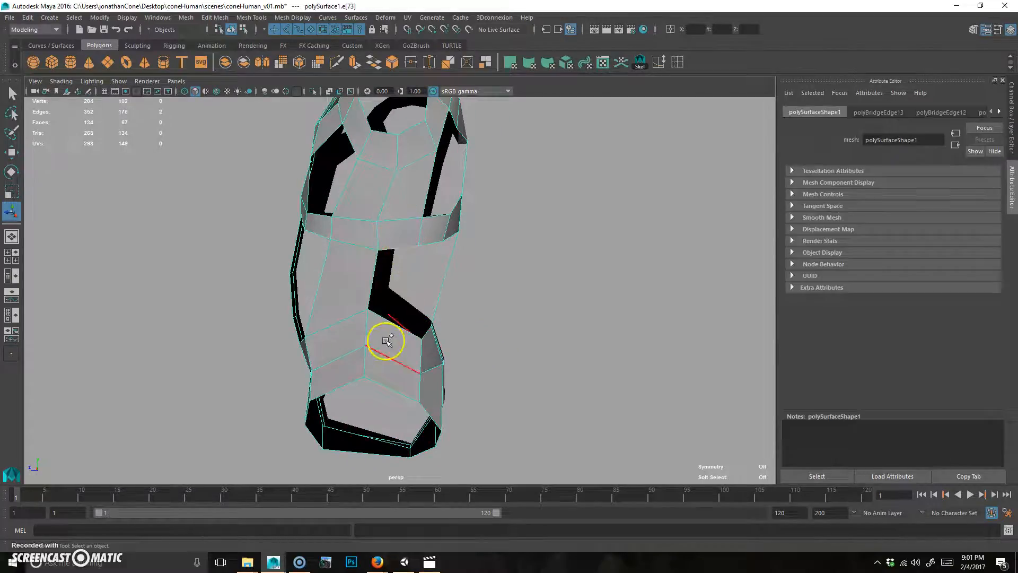
{"action": "key", "text": "g"}
- Select the modelled torso half and check the remaining gaps between its strips
{"action": "left_click_drag", "start_coordinate": [524, 371], "coordinate": [438, 359], "text": "alt"}
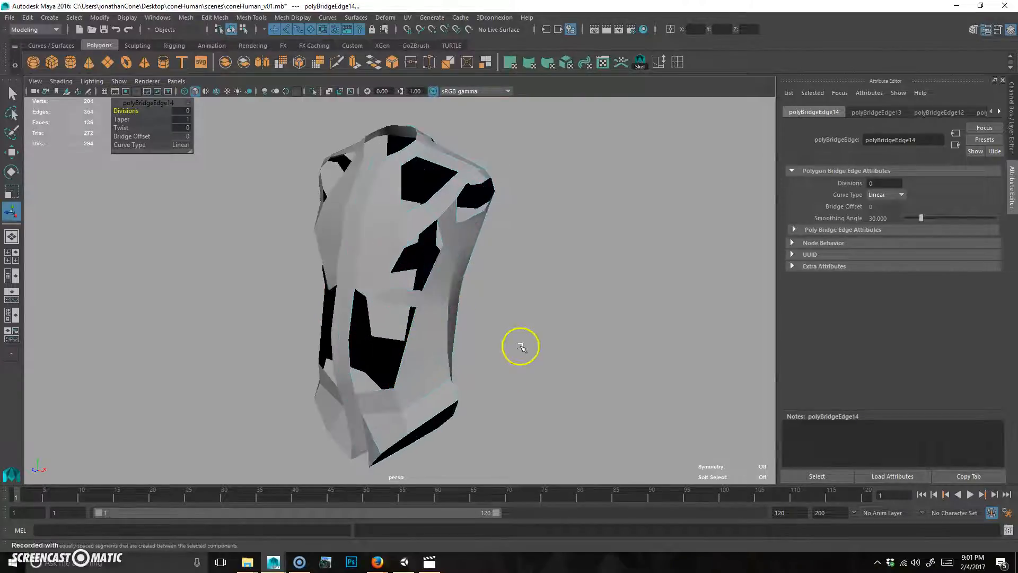
{"action": "left_click_drag", "start_coordinate": [520, 348], "coordinate": [418, 273], "text": "alt"}
{"action": "left_click", "coordinate": [418, 272]}
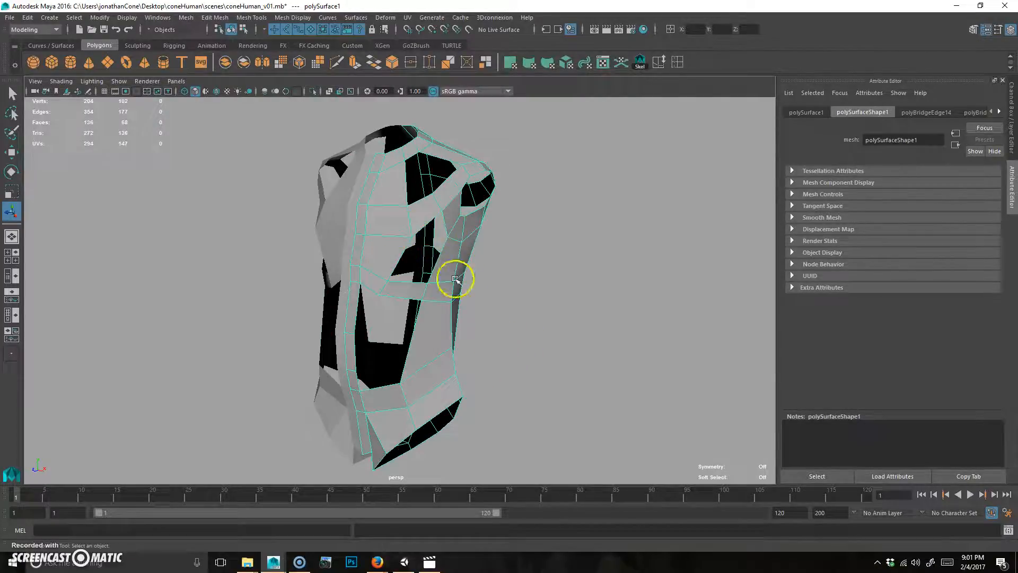
{"action": "left_click_drag", "start_coordinate": [541, 310], "coordinate": [518, 313], "text": "alt"}
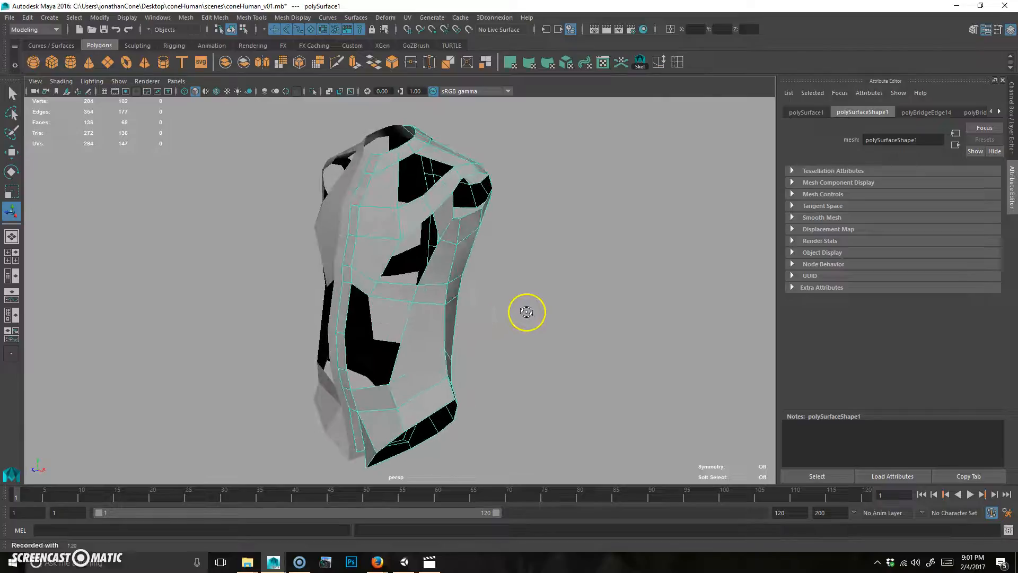